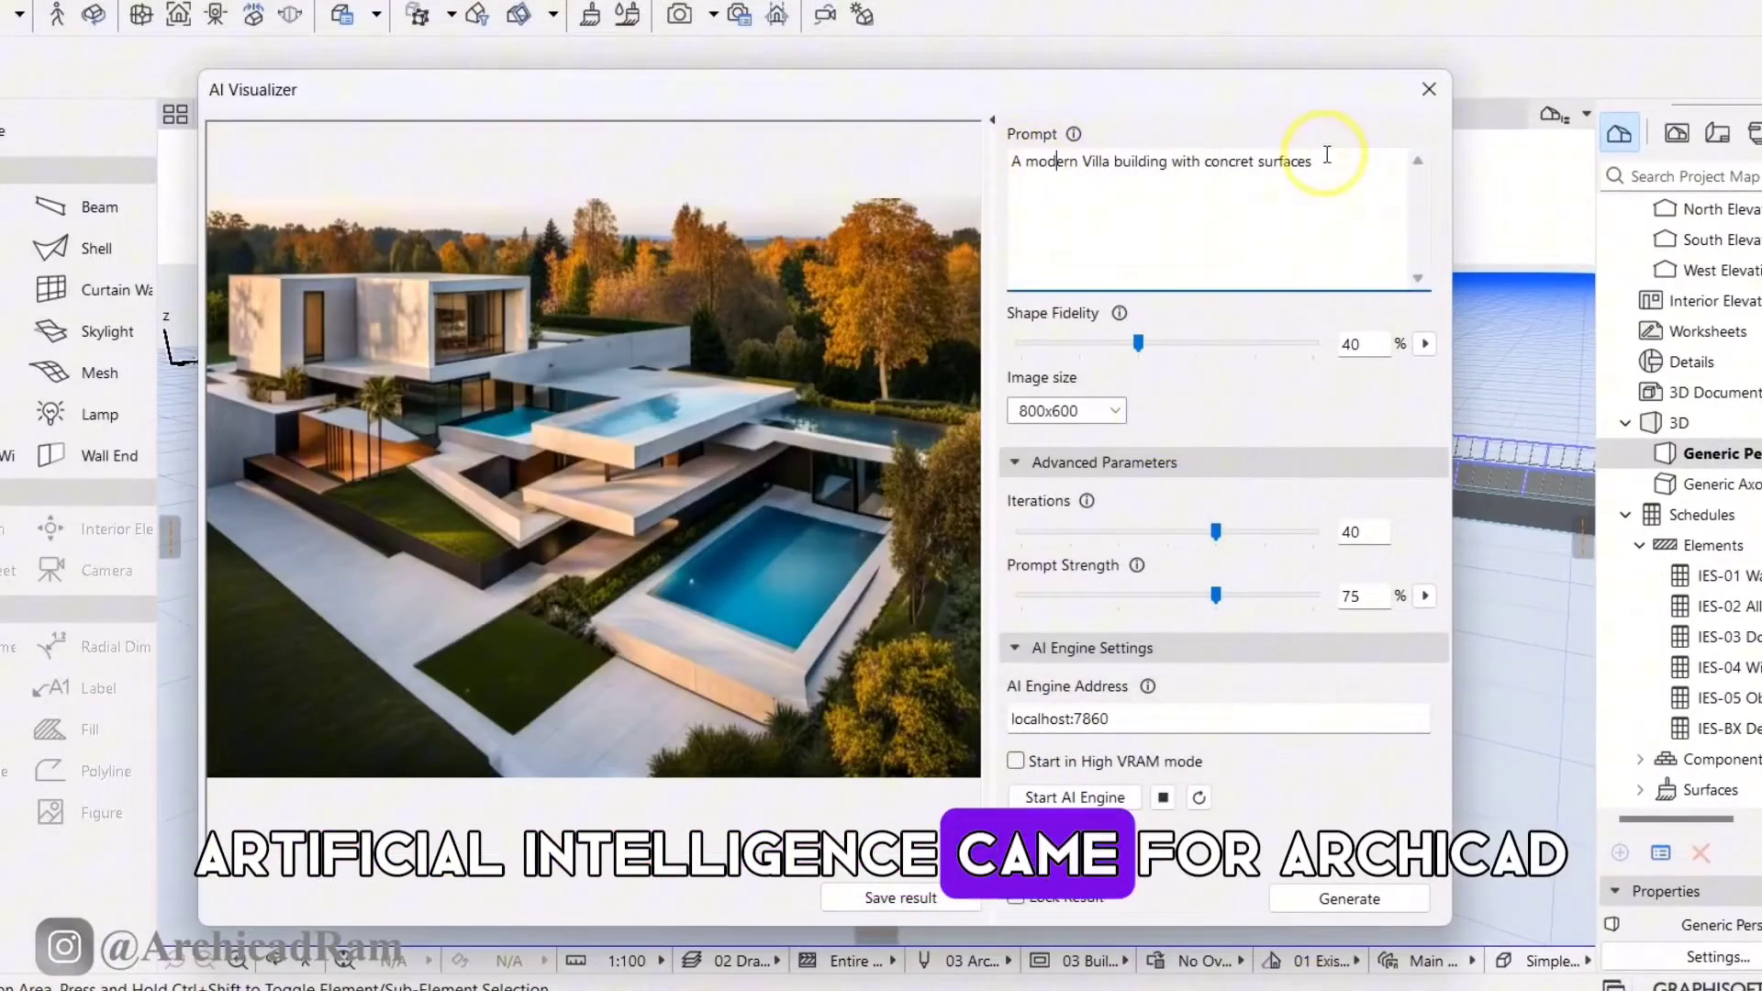
# Set the render size to 1216x832 and change the prompt word to 'Surface'.
pyautogui.moveTo(1139, 567)
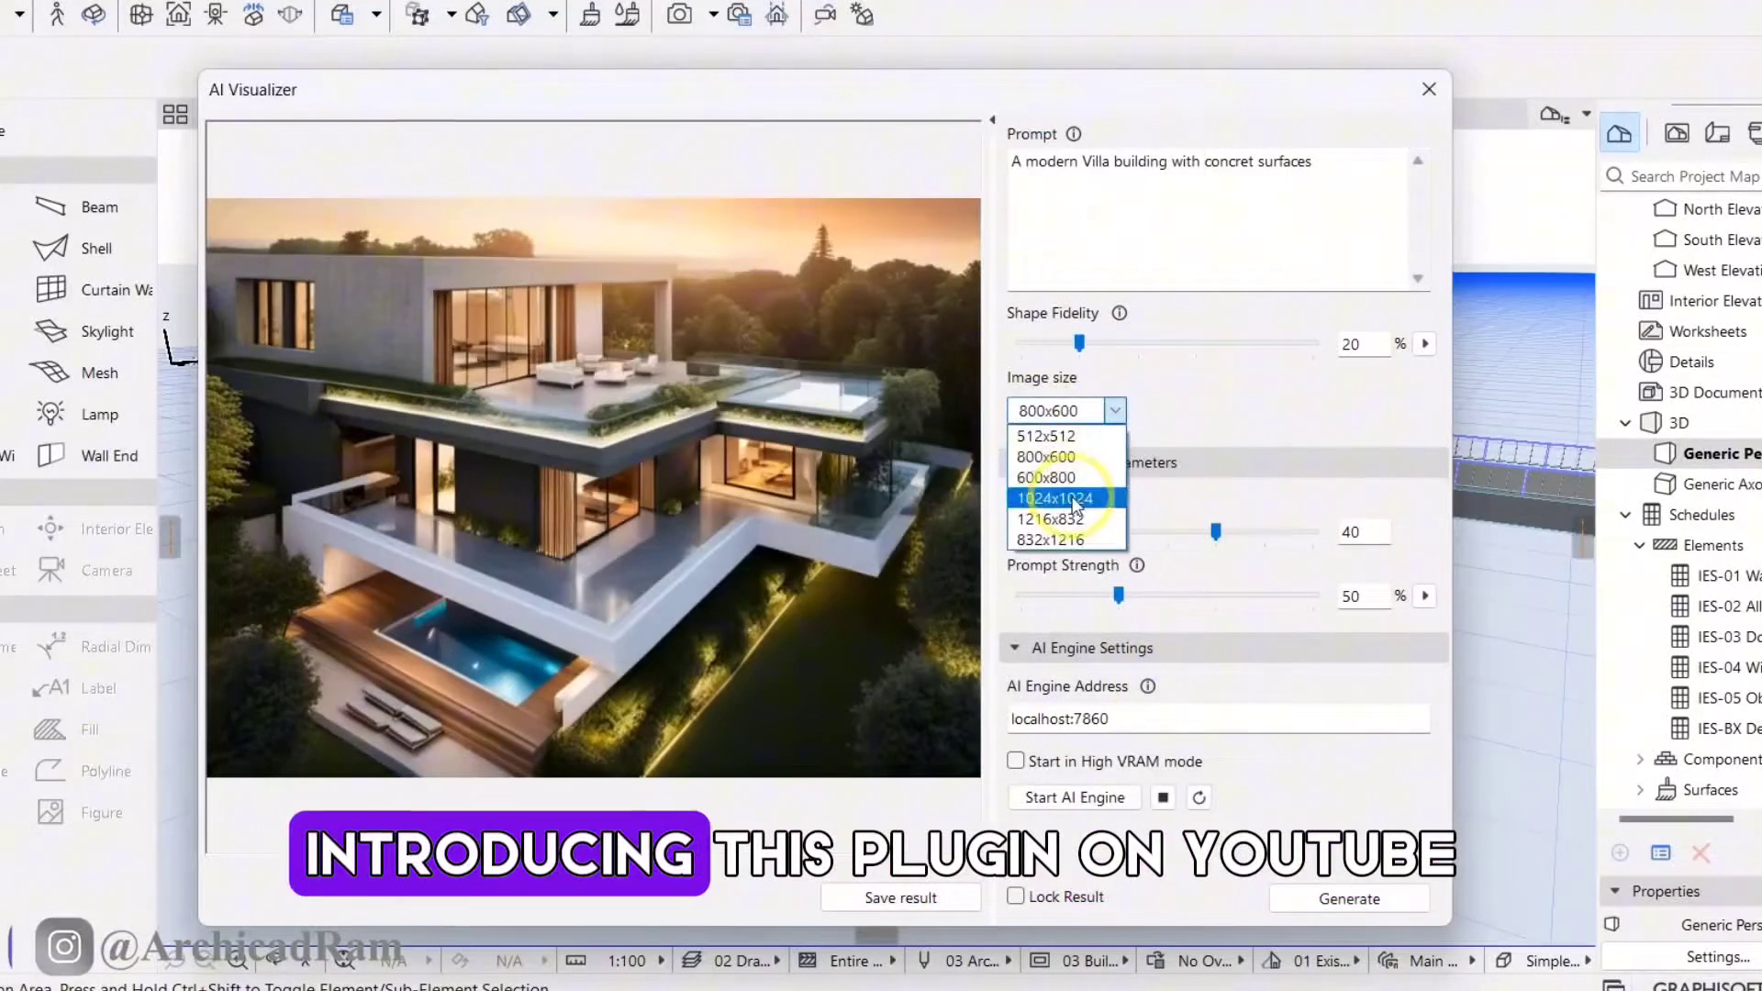
pyautogui.click(1051, 519)
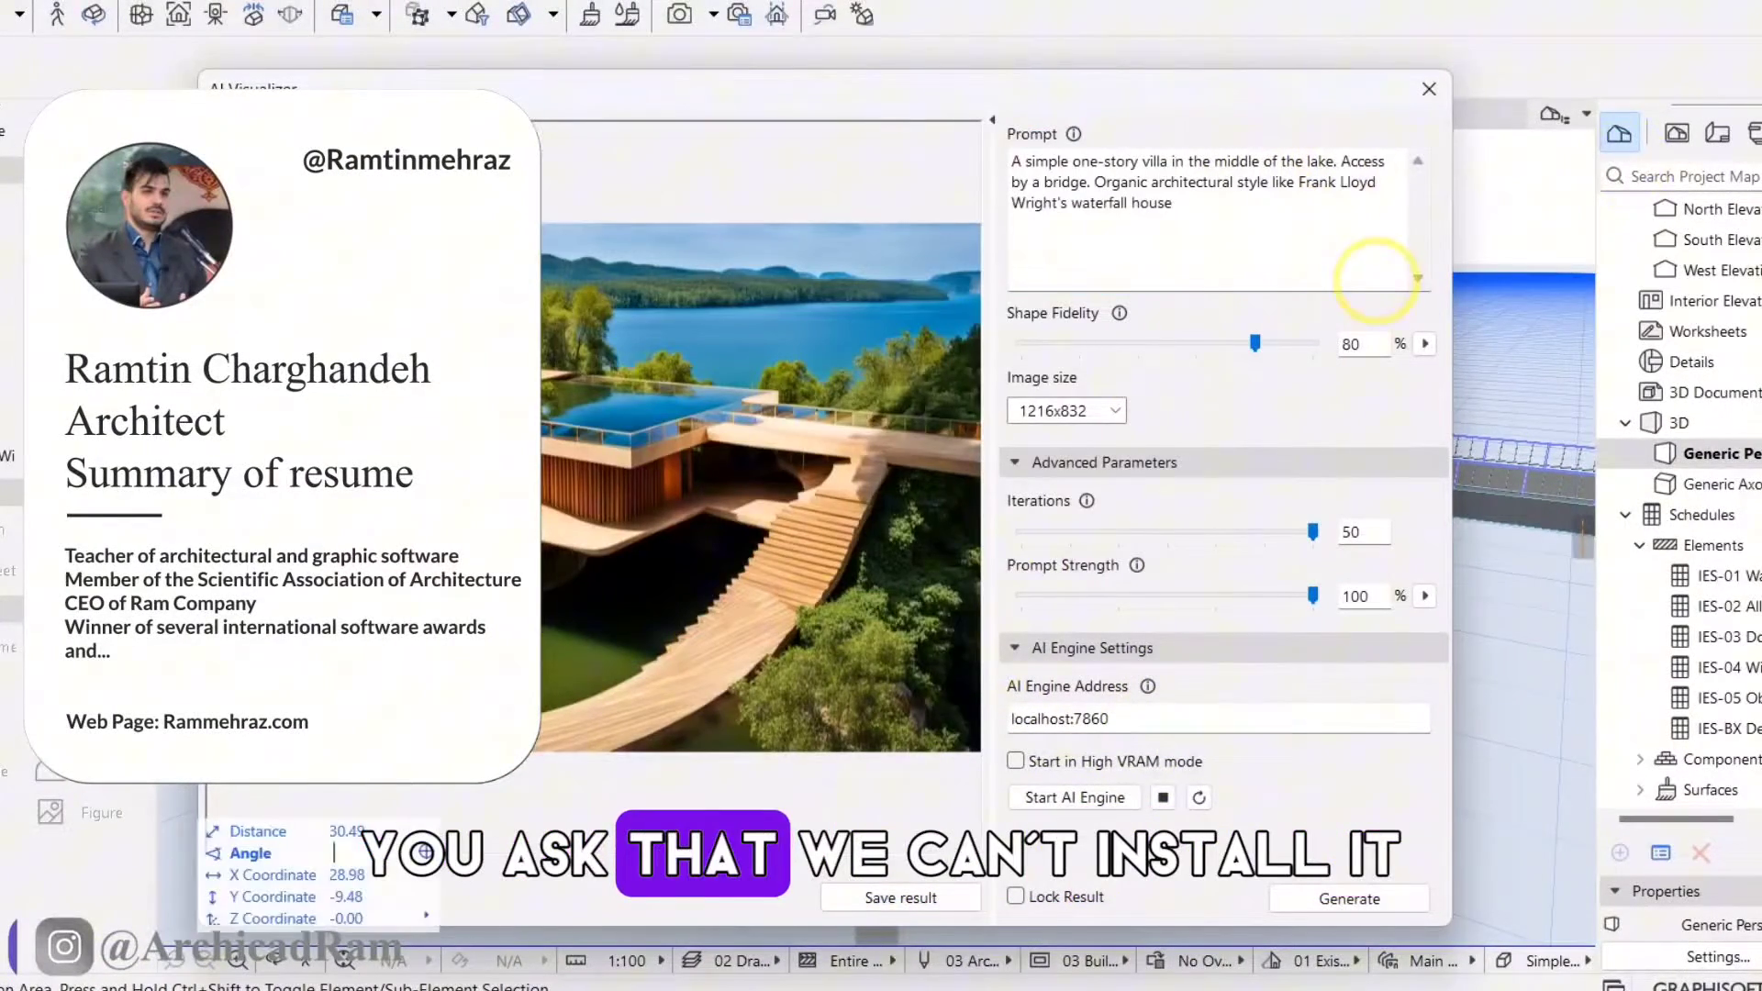
pyautogui.press('BackSpace')
pyautogui.write('Surface')
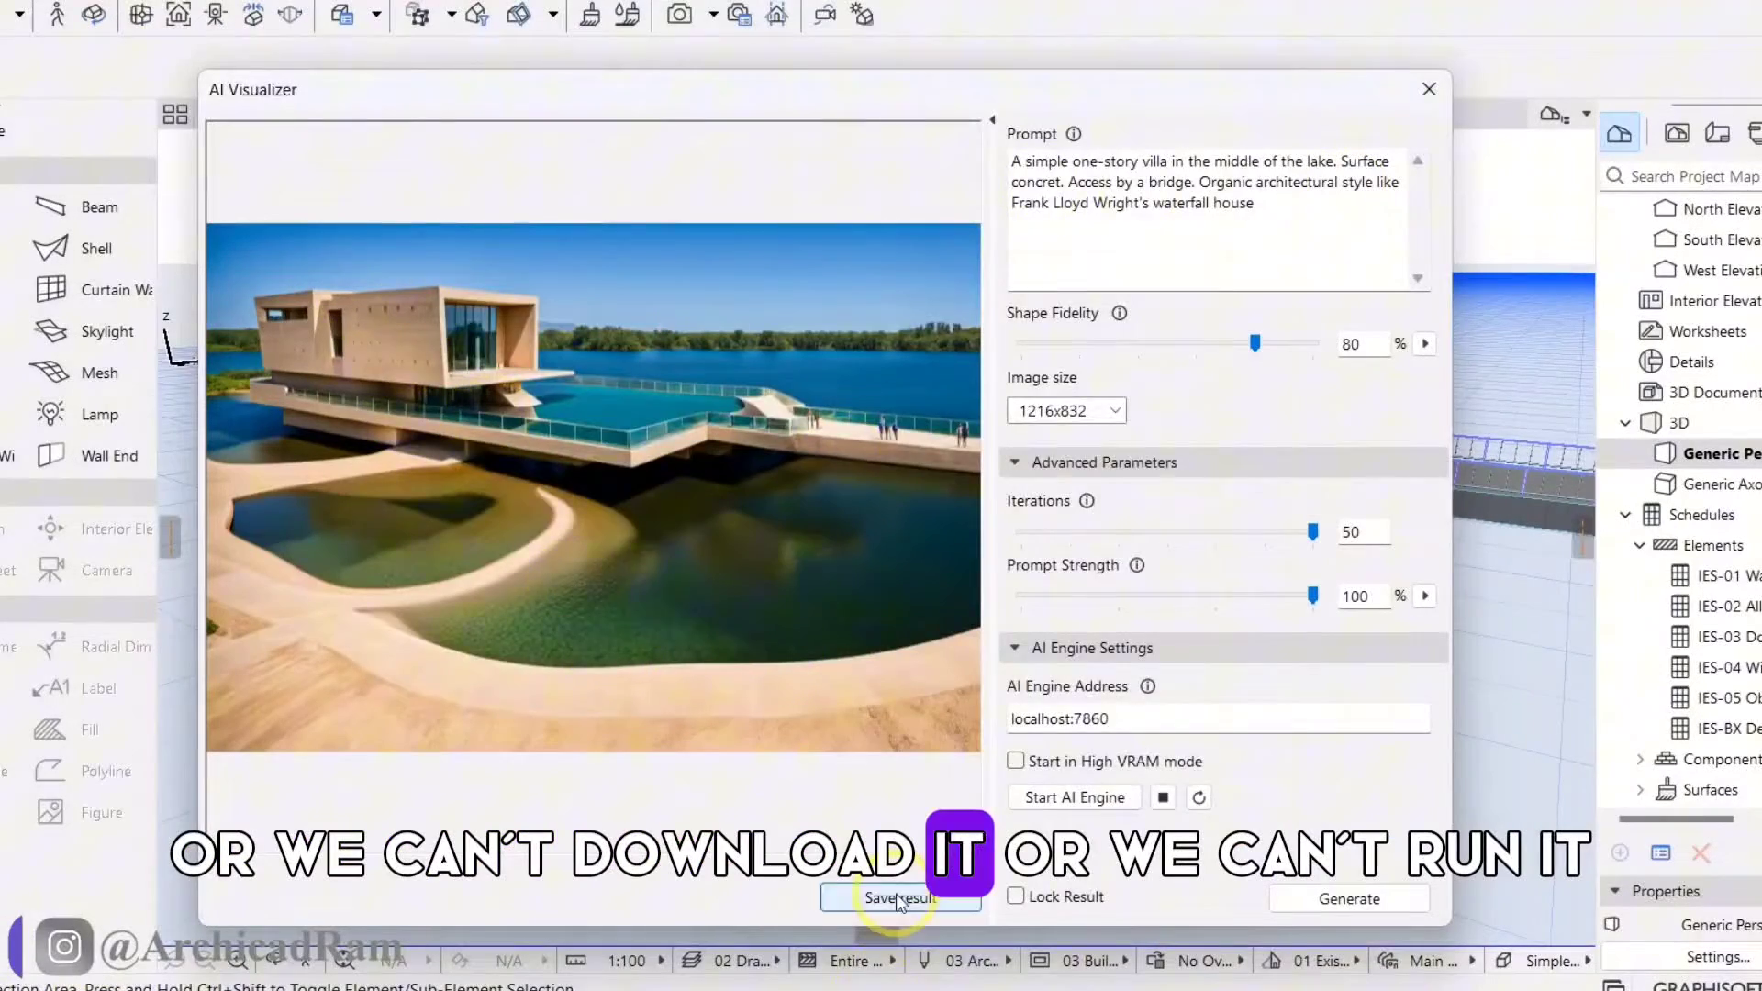
# Save the lake-villa render with '-project' in its name, extend the prompt, and save the hotel tower render.
pyautogui.click(897, 901)
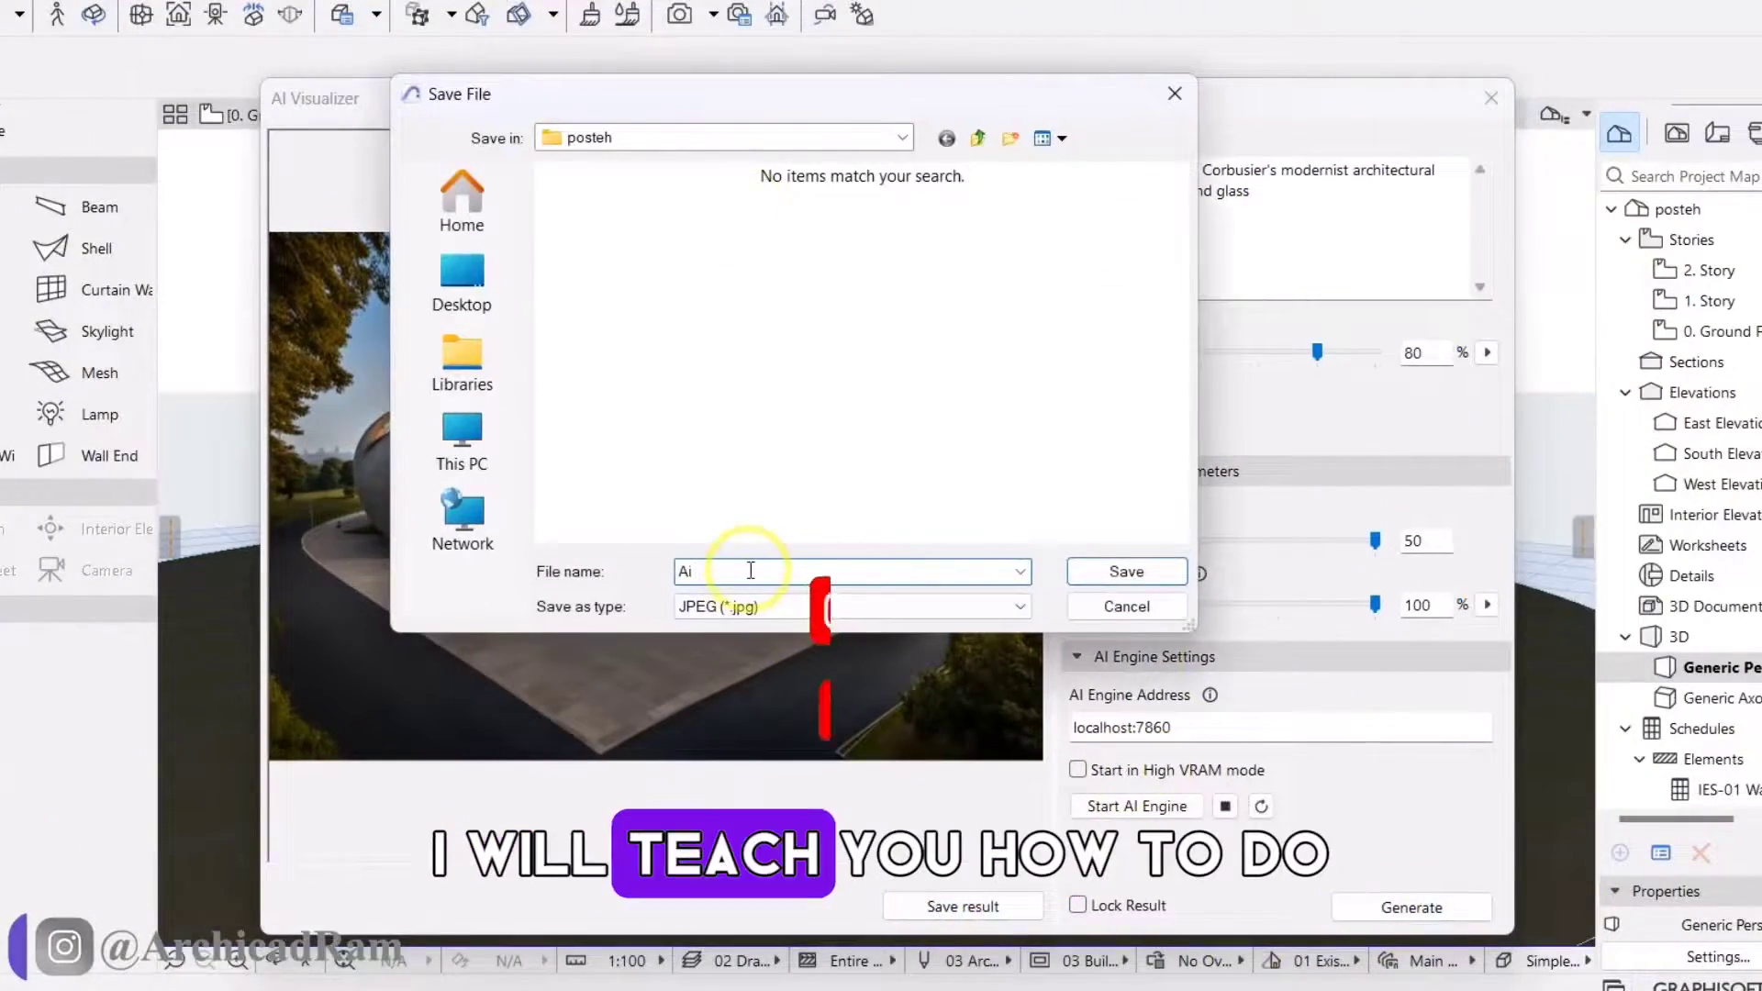
pyautogui.write('-project')
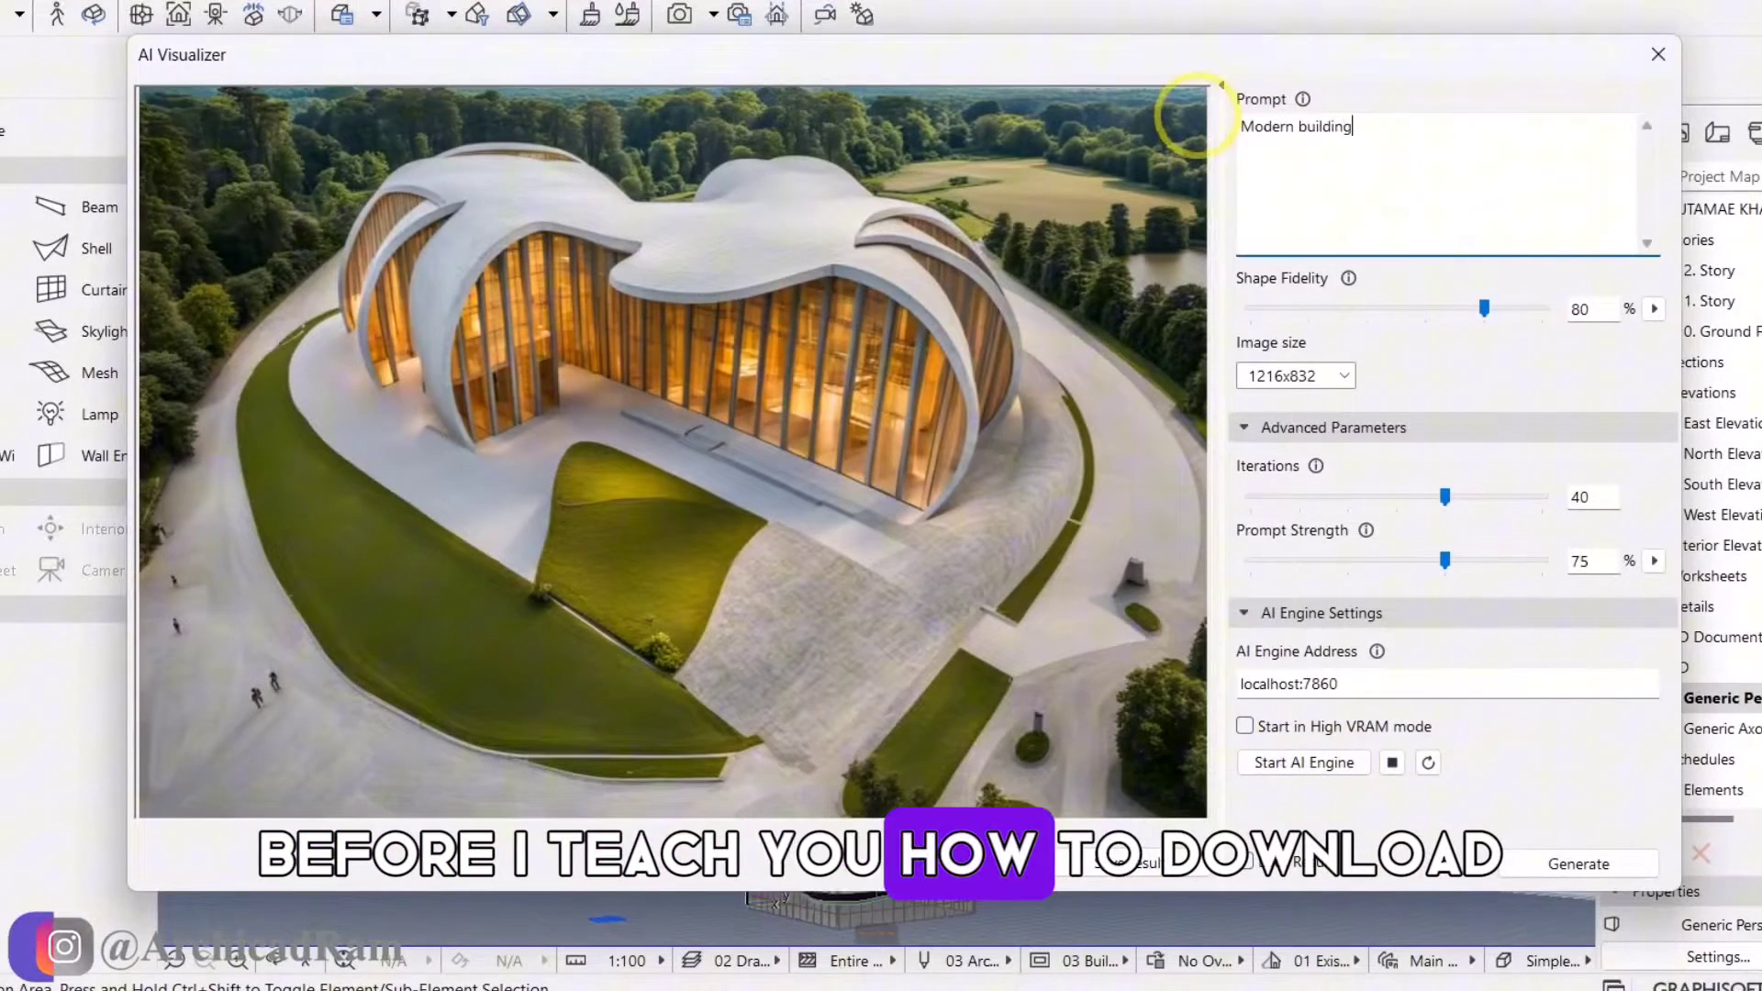
pyautogui.write('ith a city in the background')
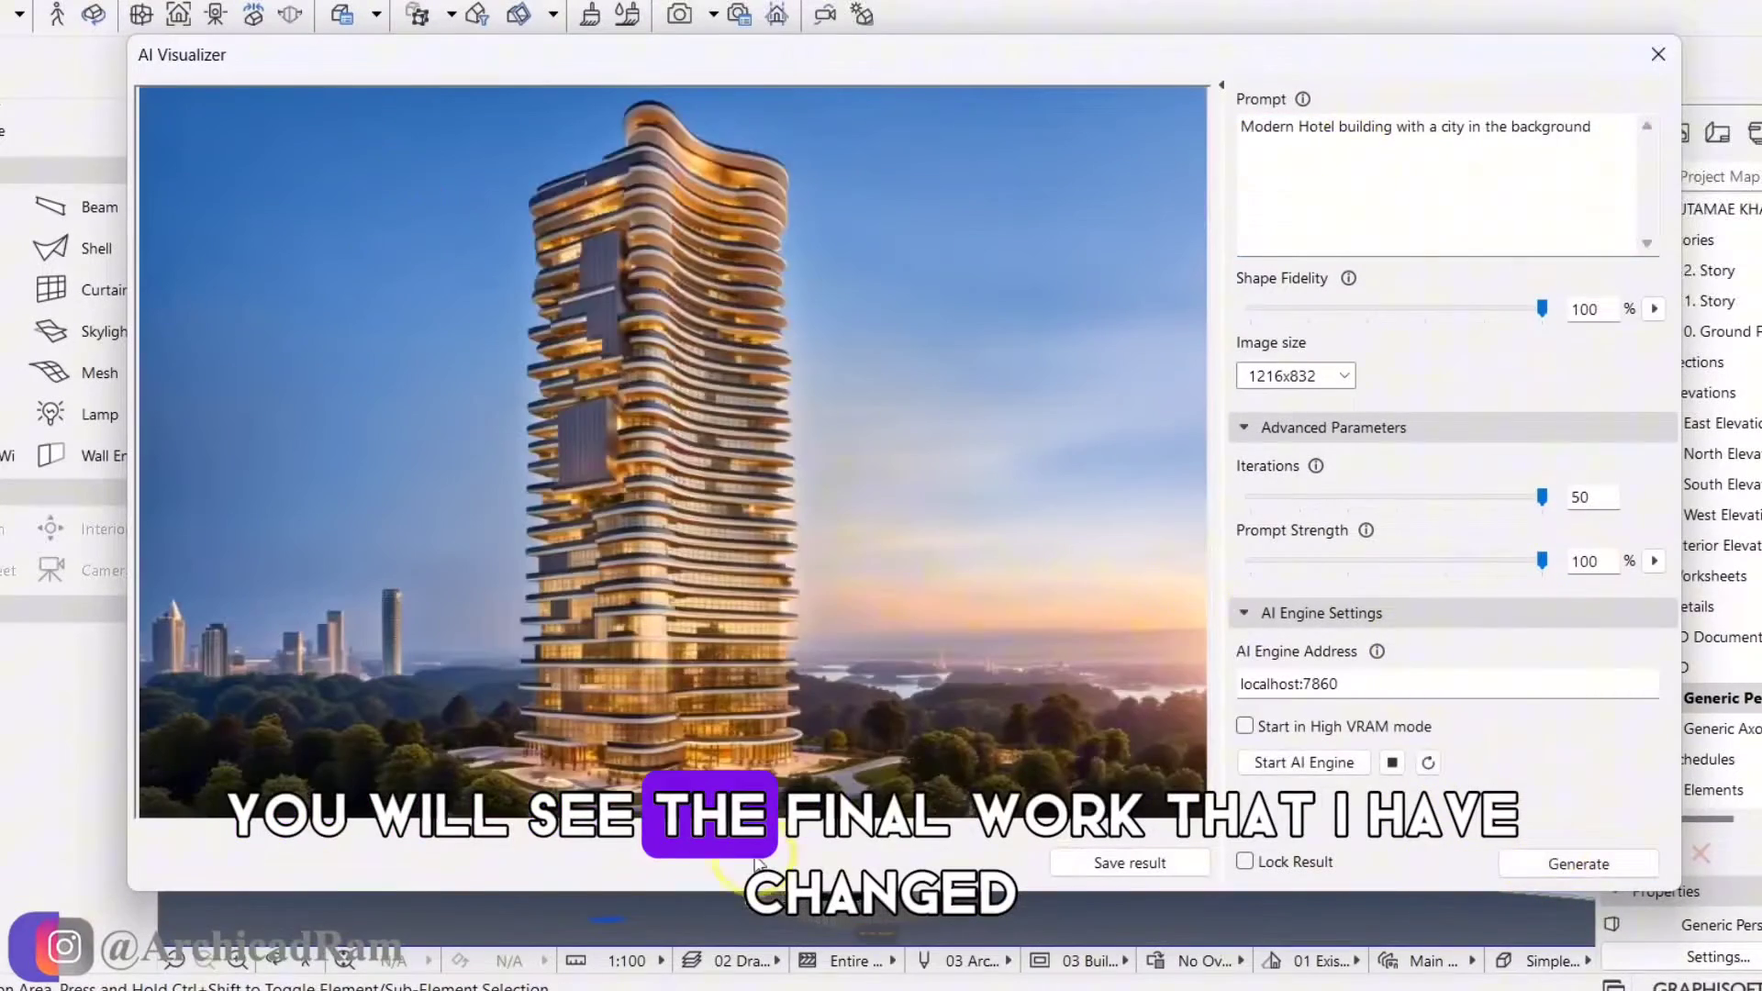
pyautogui.click(1182, 870)
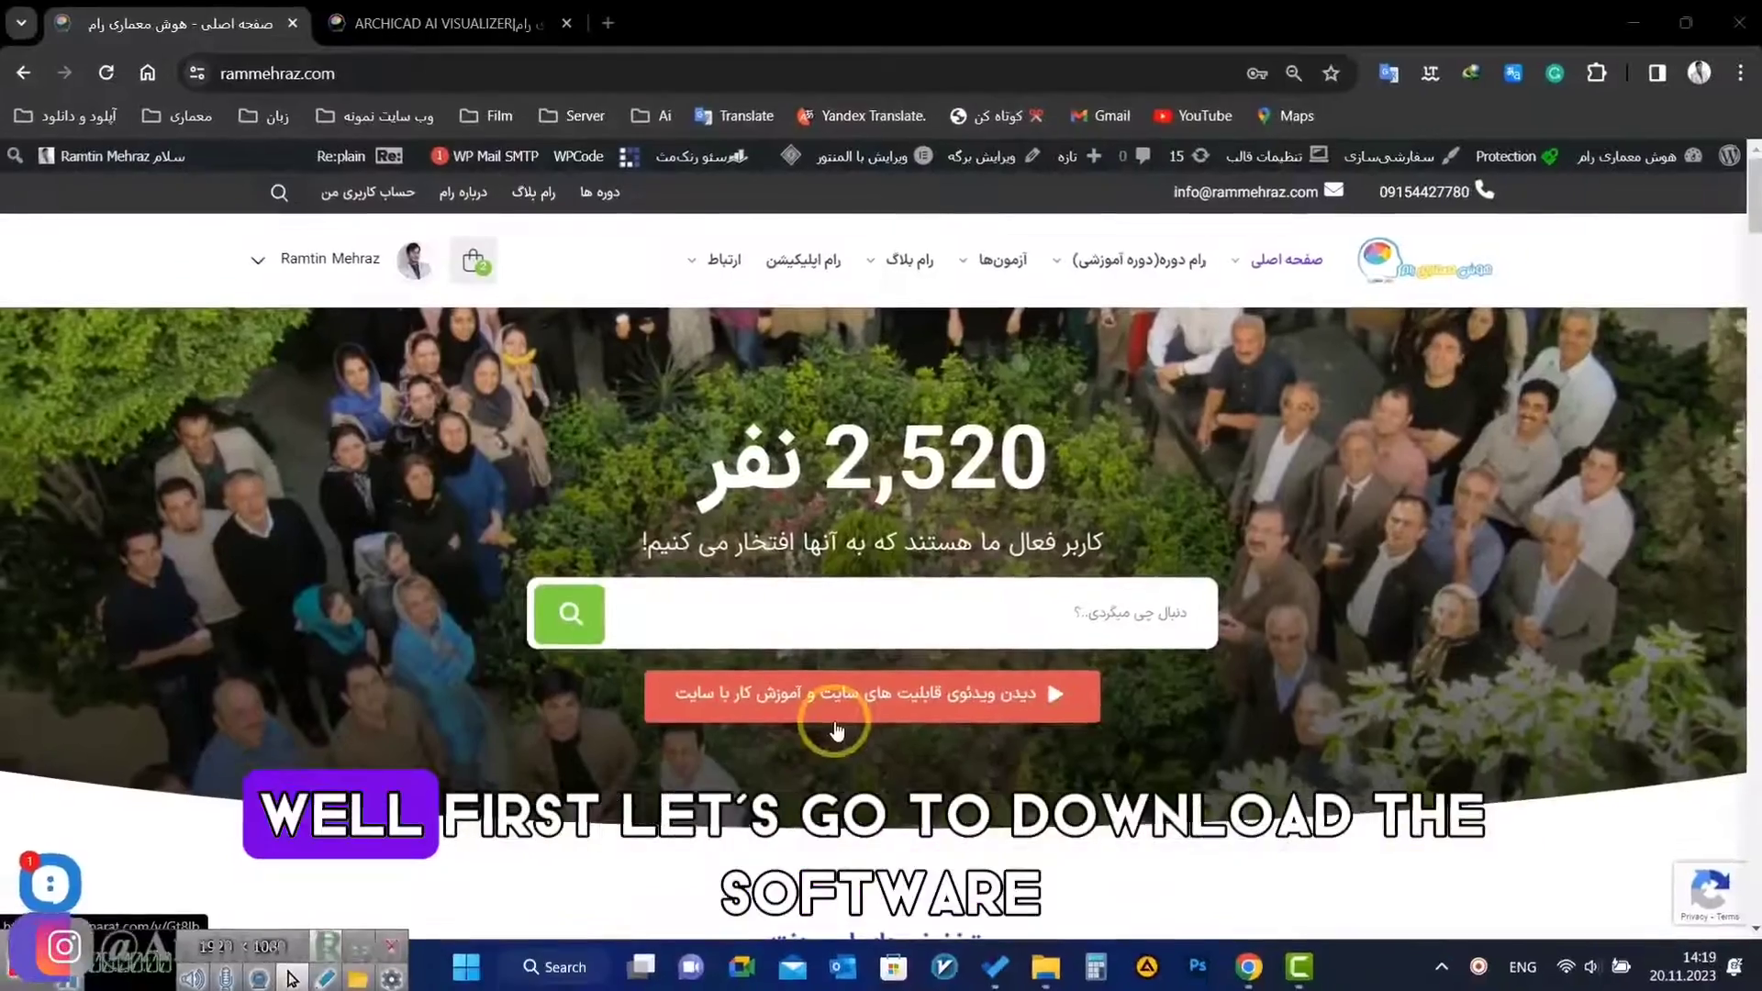
# Switch to the ARCHICAD AI VISUALIZER article, reload it, and look through it.
pyautogui.scroll(-10, 836, 729)
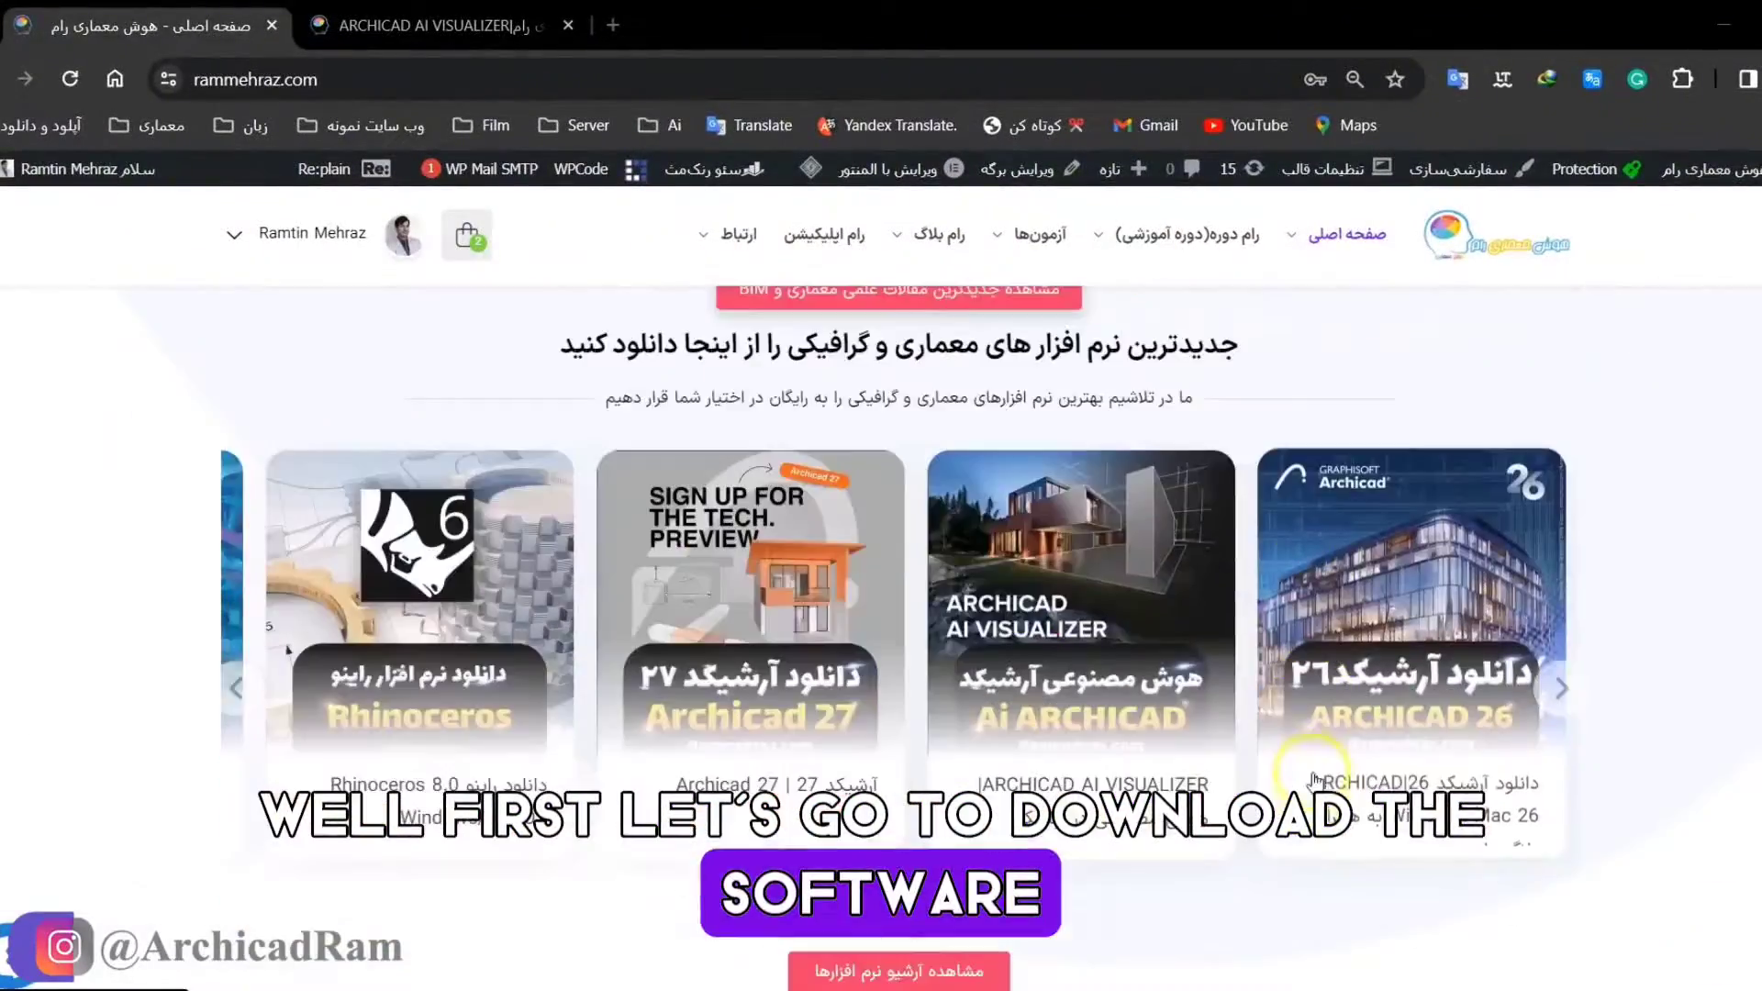
pyautogui.scroll(-10, 1382, 698)
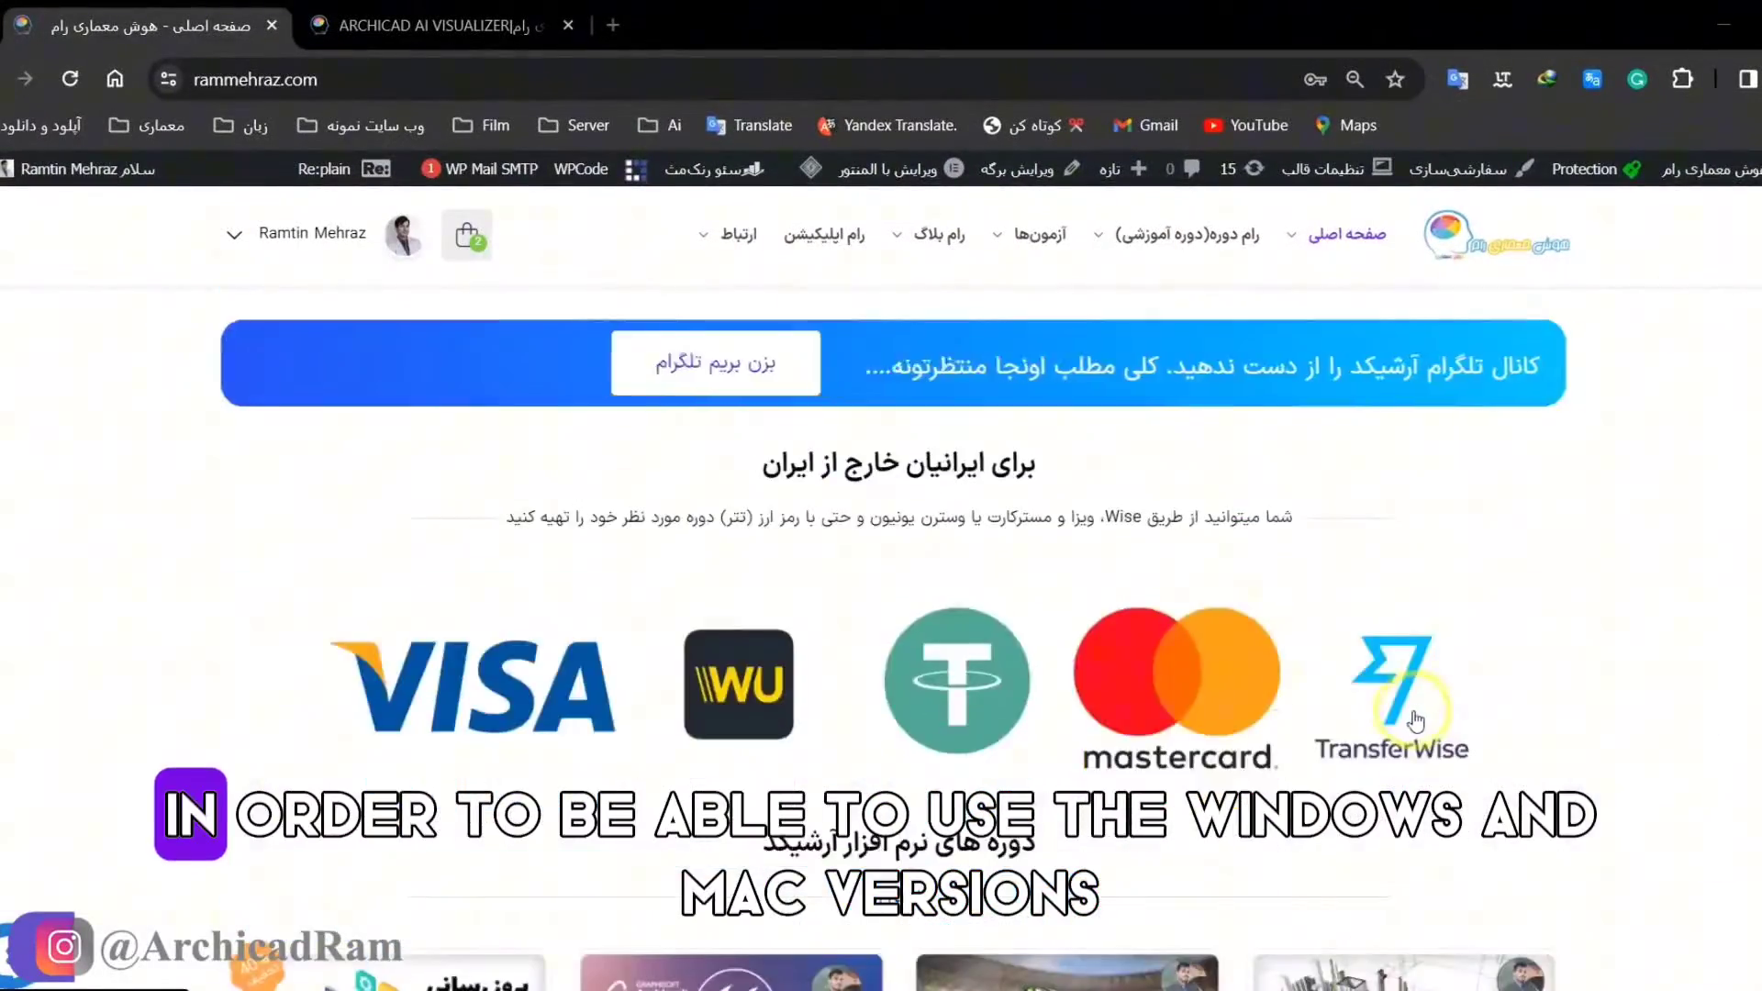
pyautogui.scroll(15, 1381, 679)
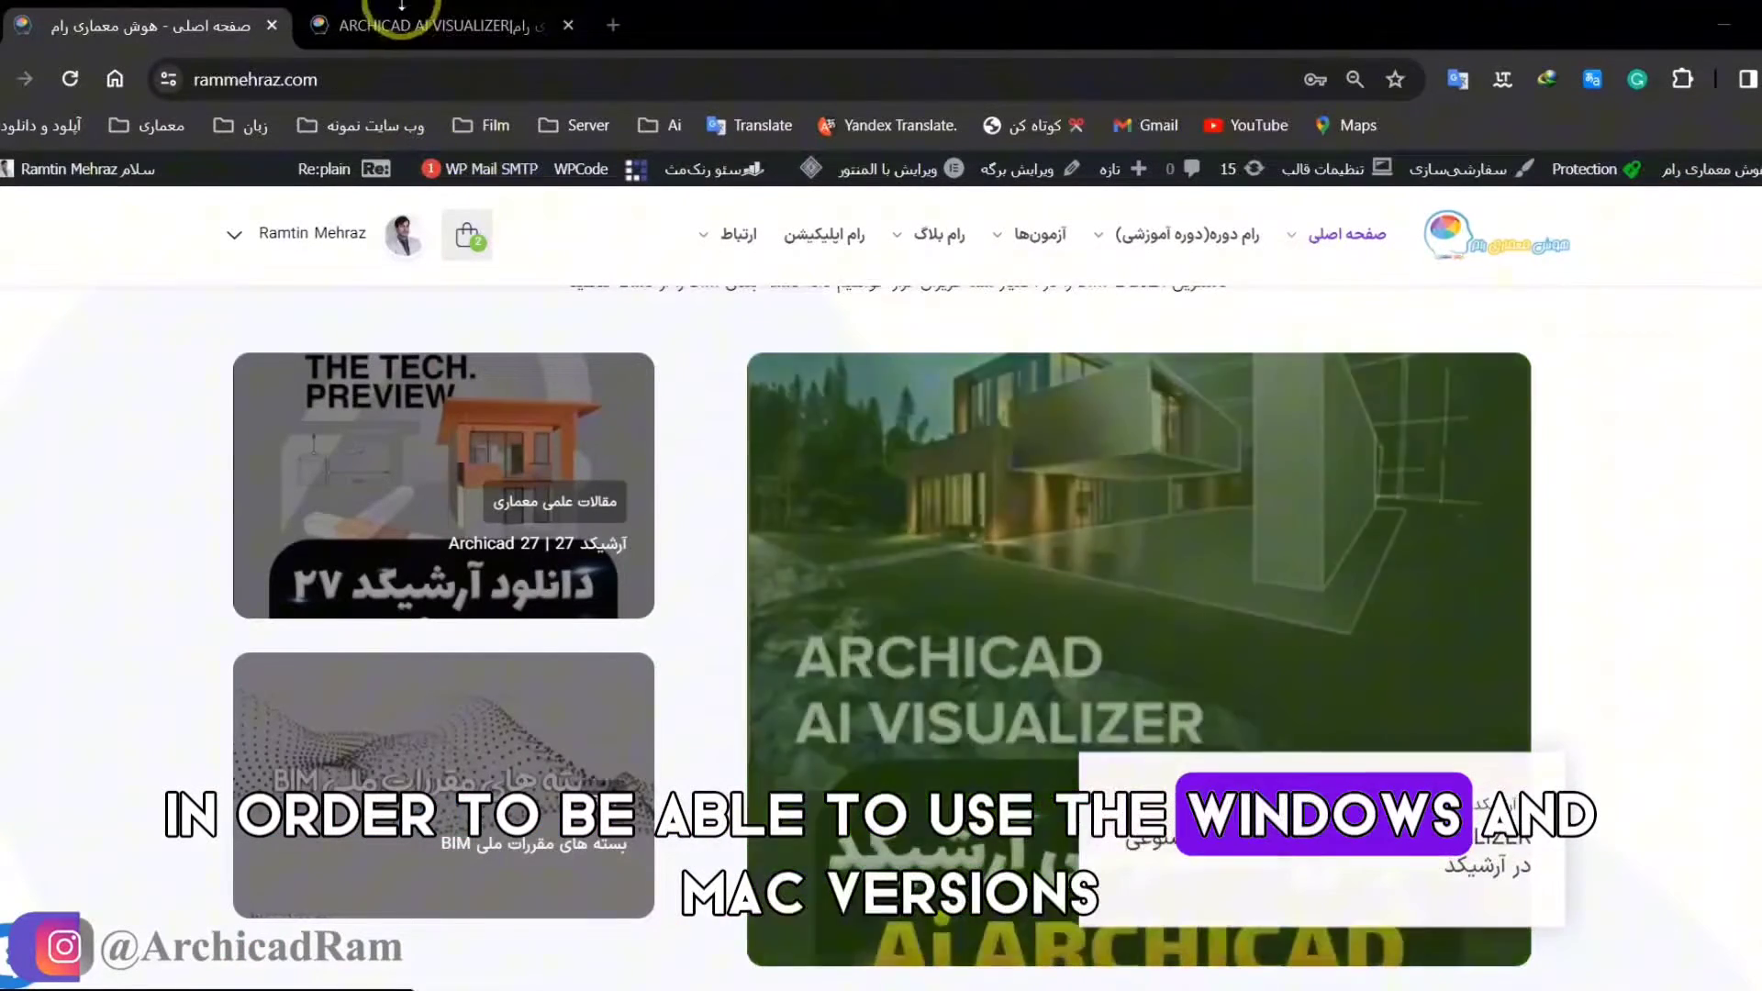
pyautogui.click(425, 27)
pyautogui.scroll(-2, 1090, 636)
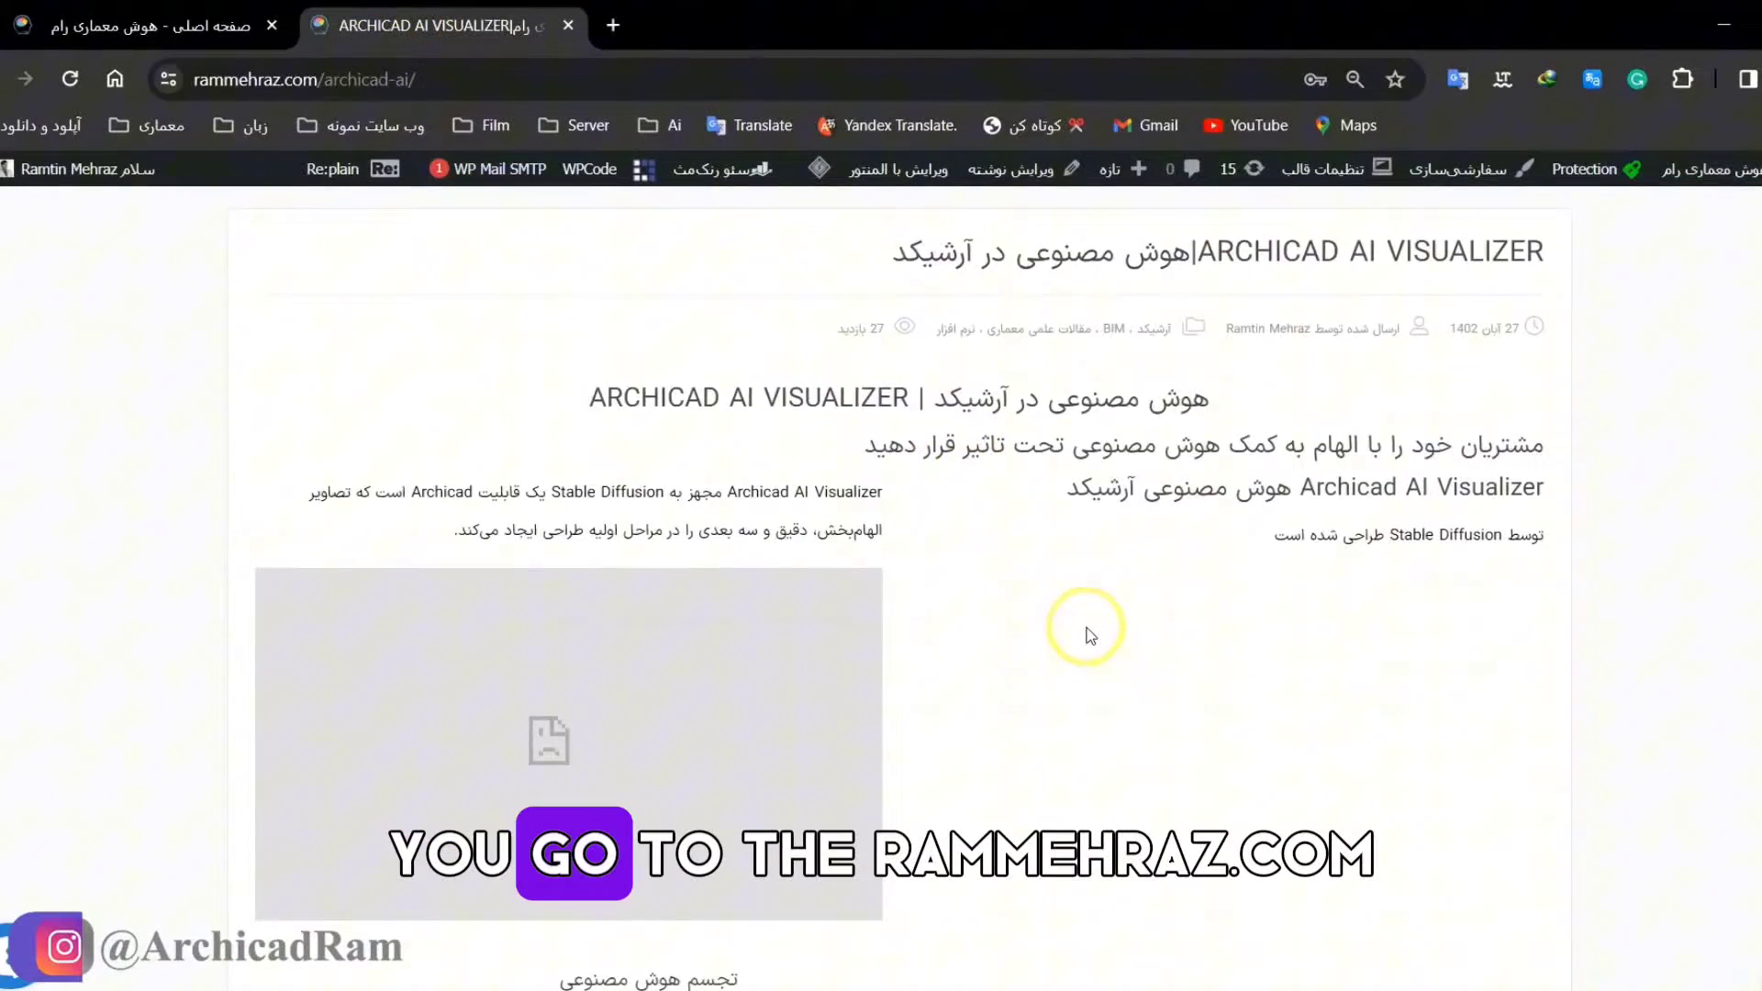
pyautogui.press('F5')
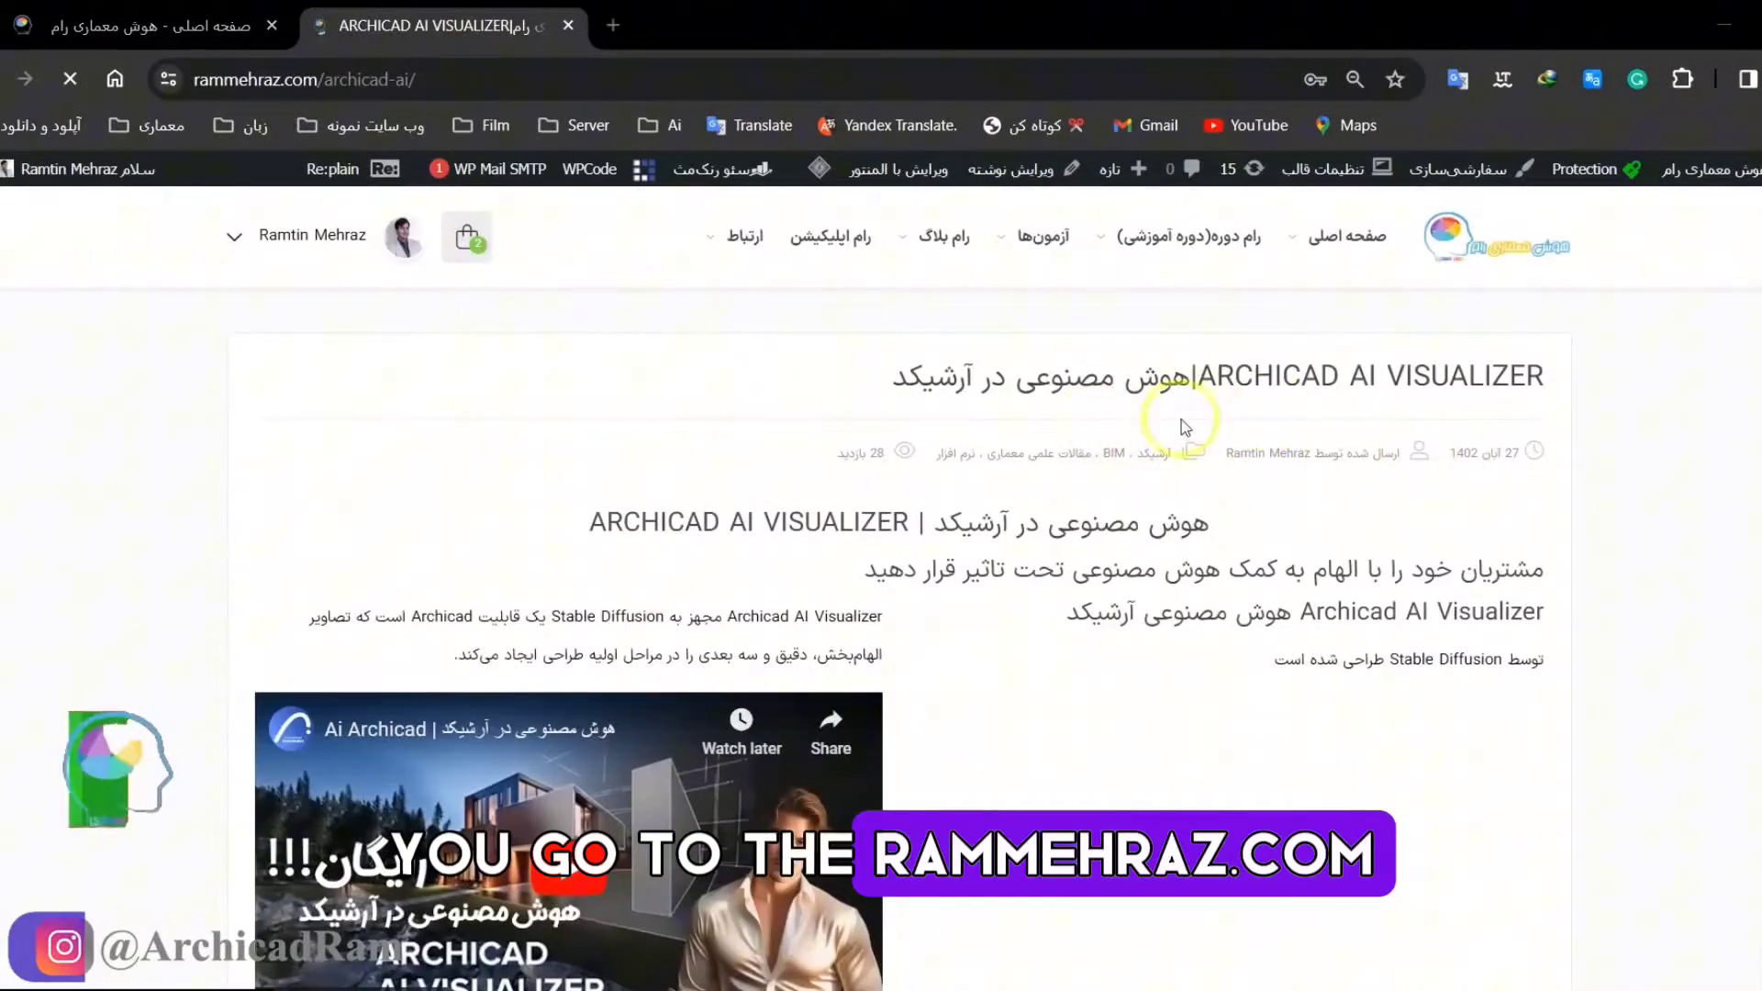
pyautogui.scroll(-8, 889, 609)
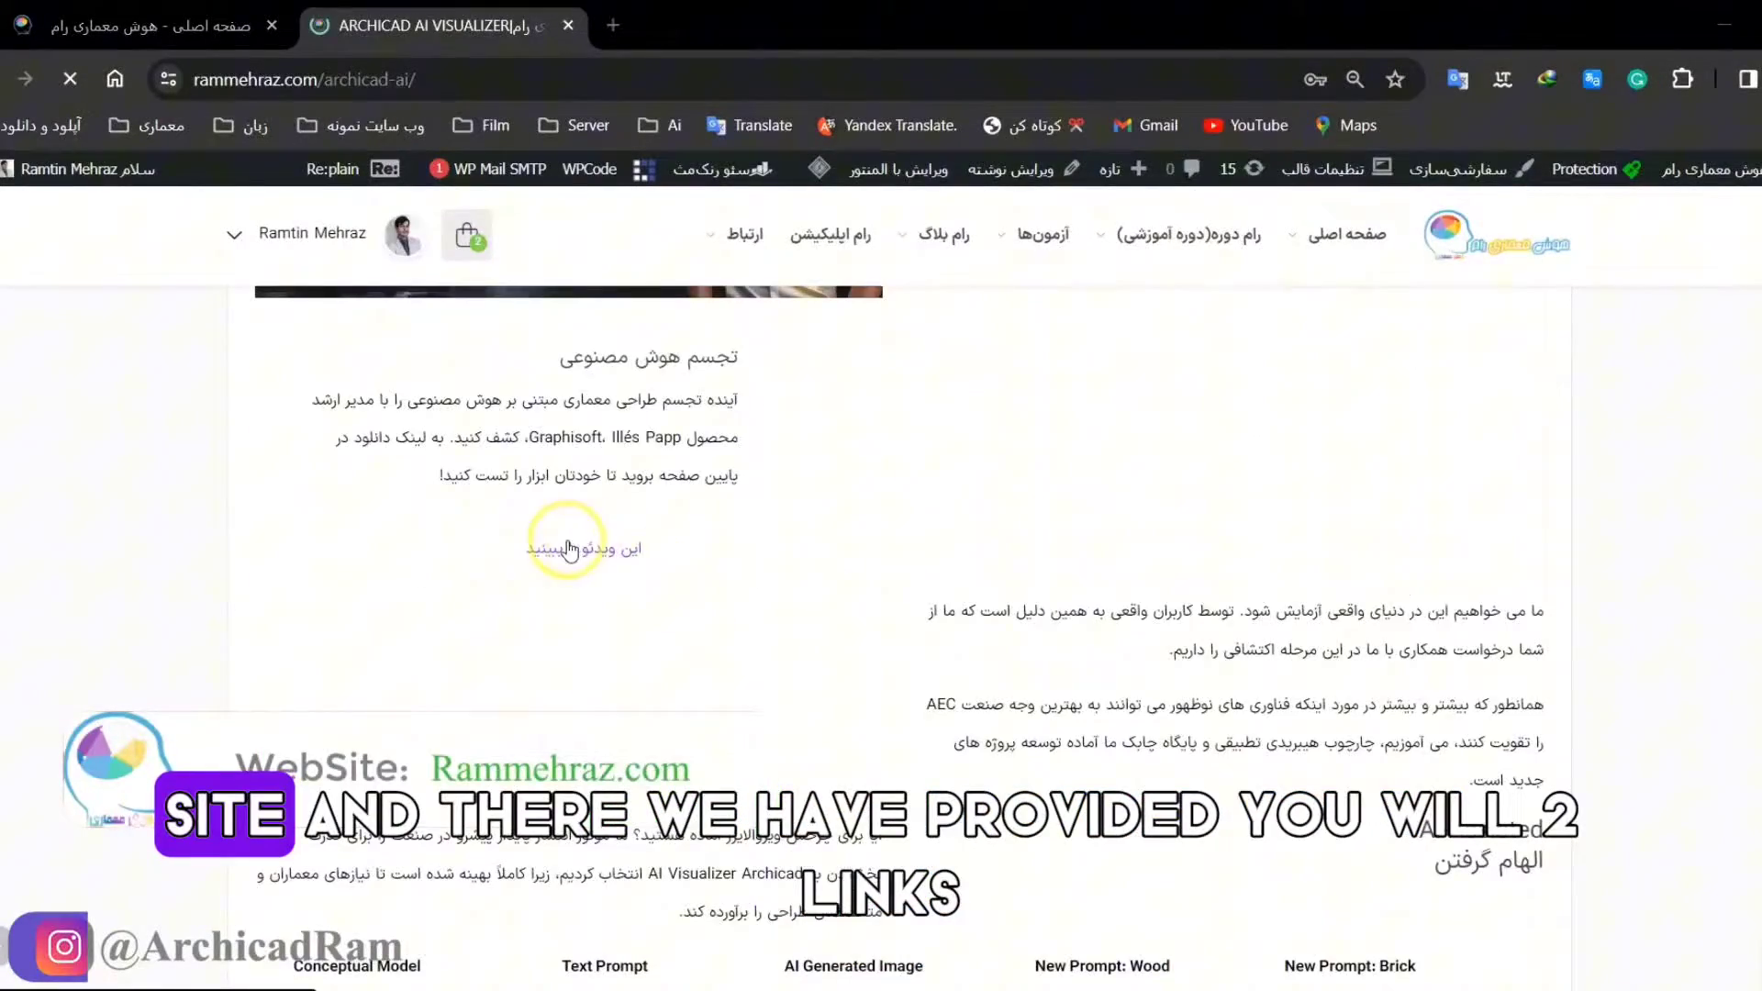
pyautogui.scroll(-10, 1310, 661)
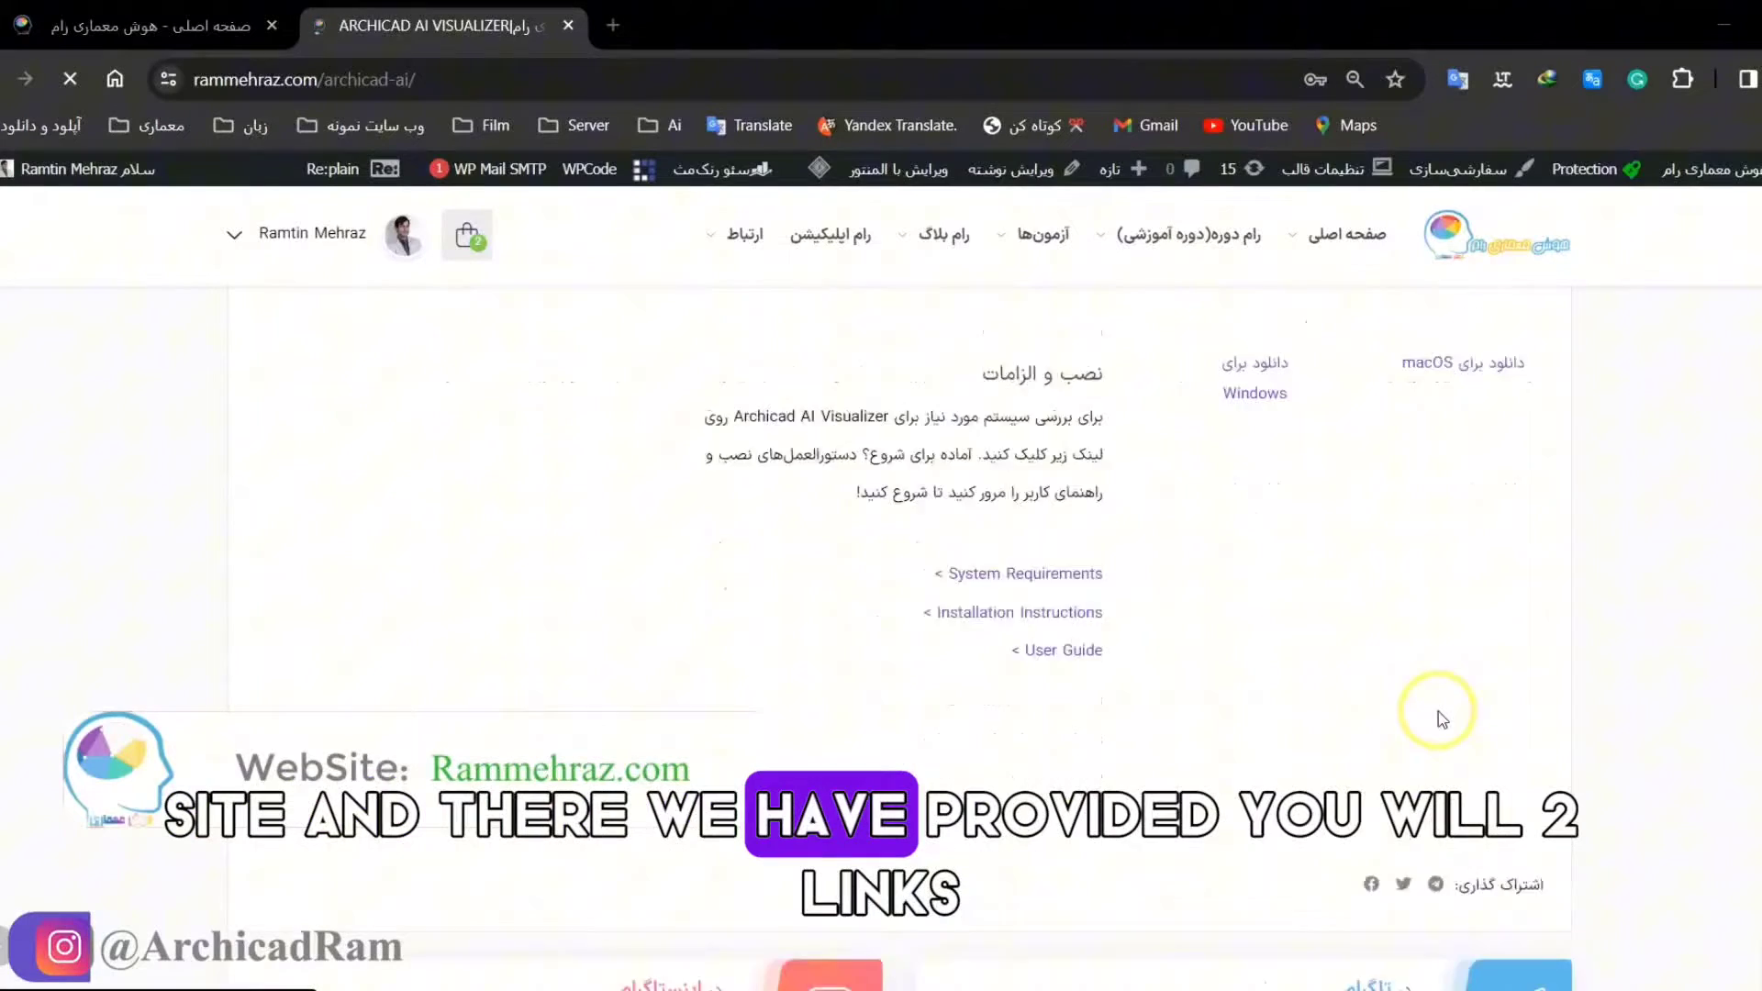
pyautogui.scroll(3, 1349, 716)
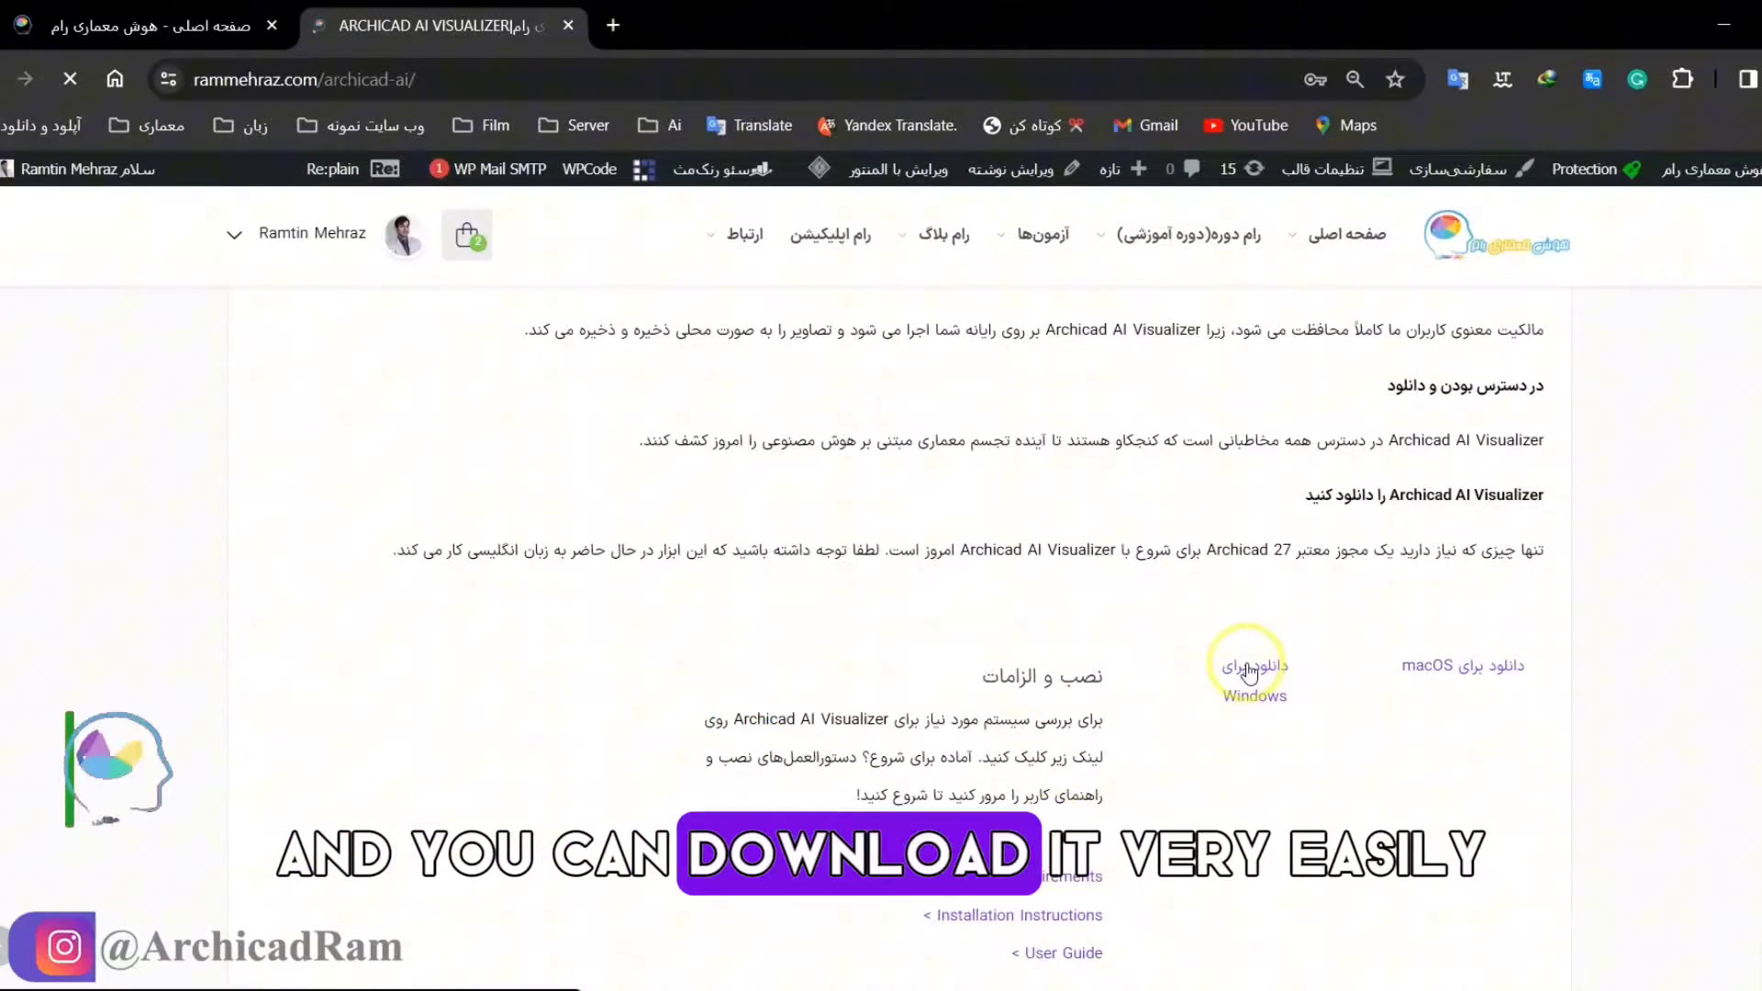
# Follow the add-on's Windows download link to Graphisoft's page and cancel the automatic download.
pyautogui.click(1250, 674)
pyautogui.scroll(-10, 1308, 729)
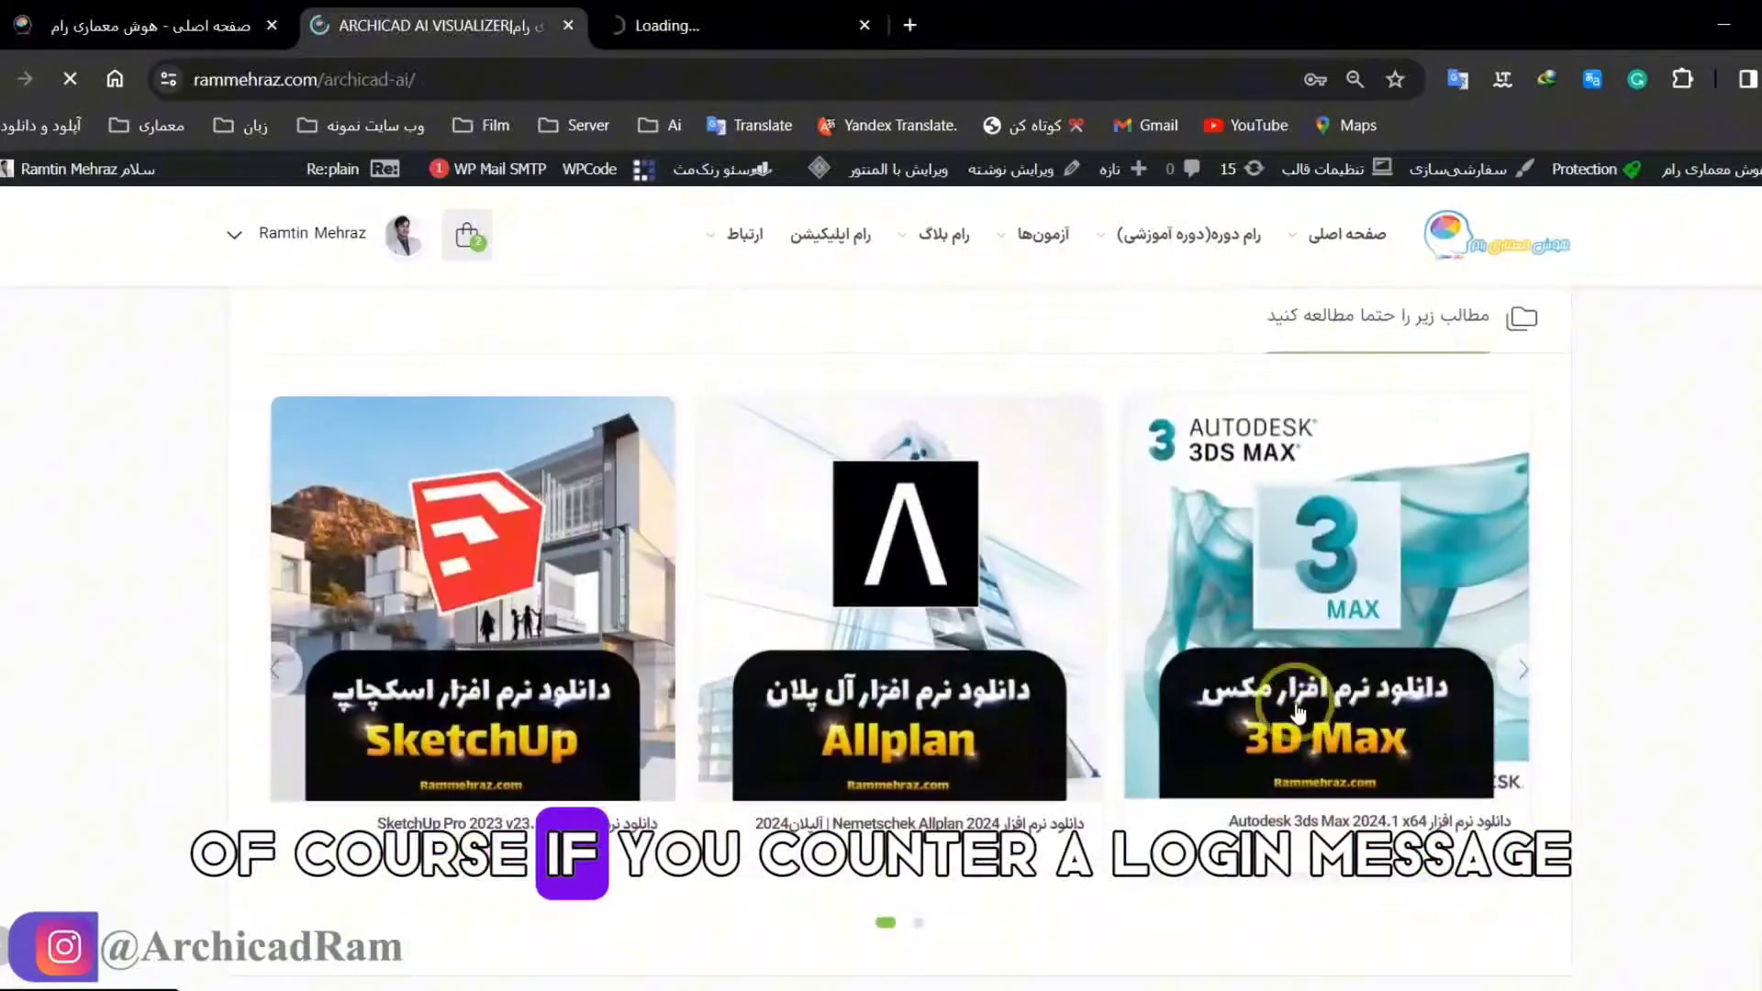
pyautogui.scroll(10, 1298, 711)
pyautogui.scroll(-3, 1251, 701)
pyautogui.click(684, 27)
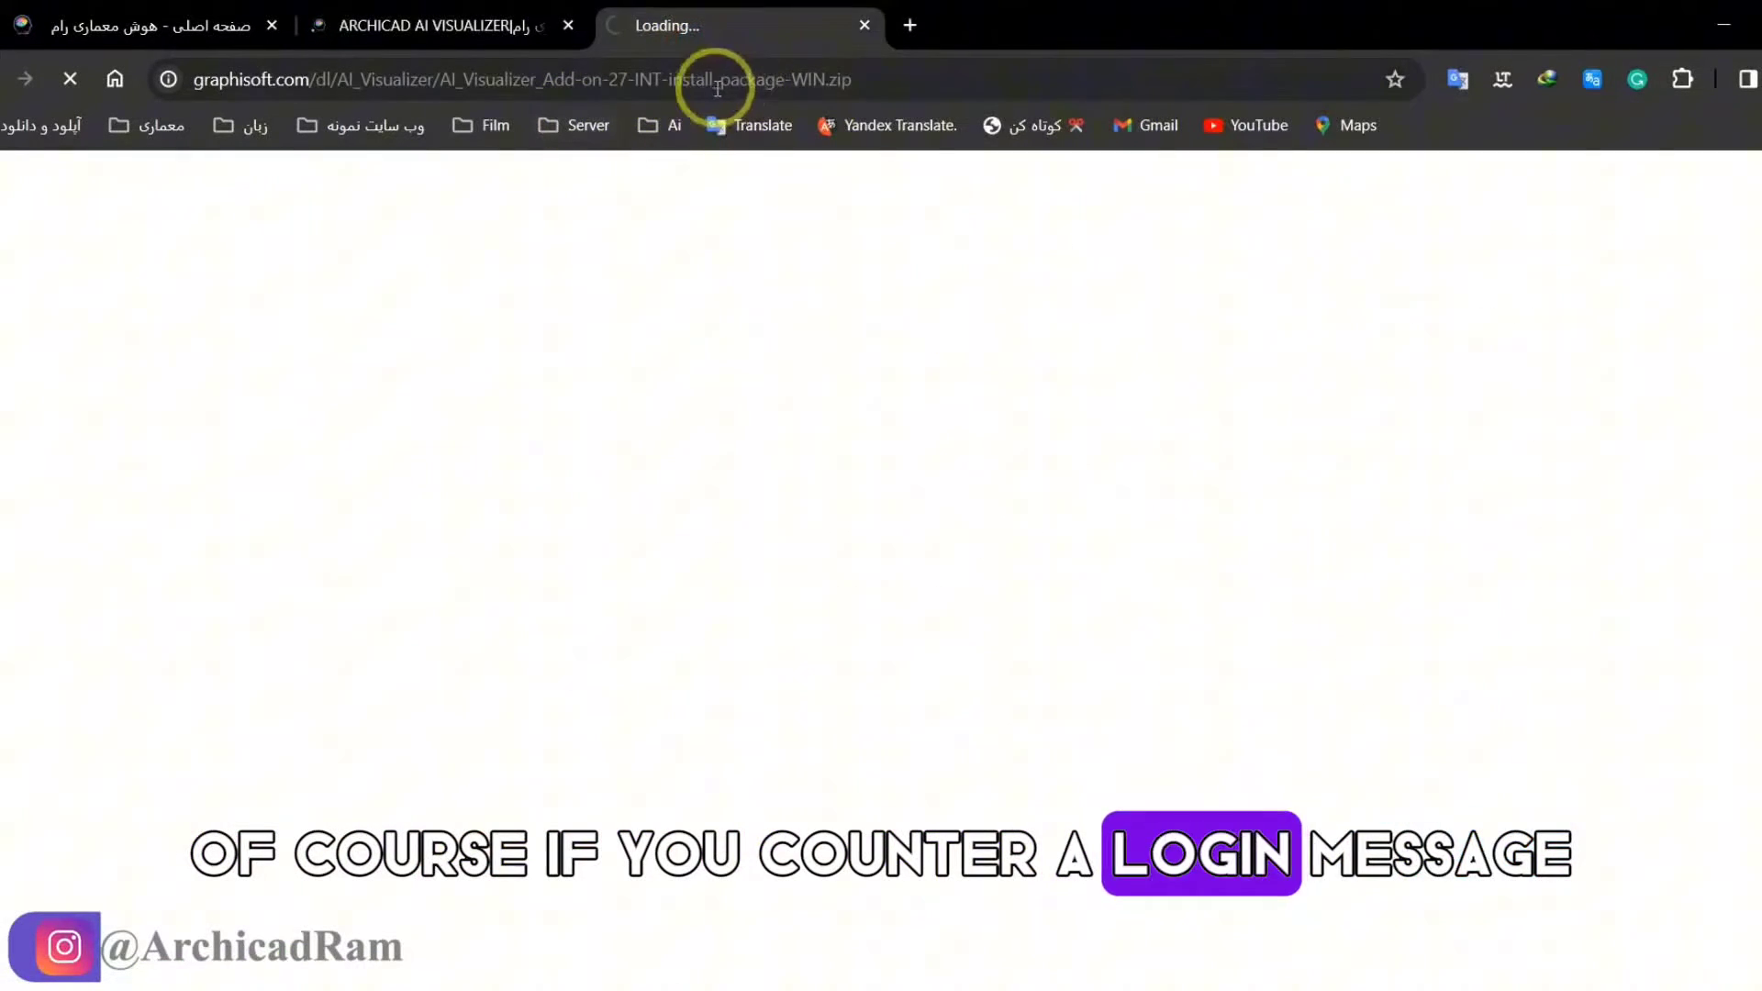
pyautogui.click(480, 30)
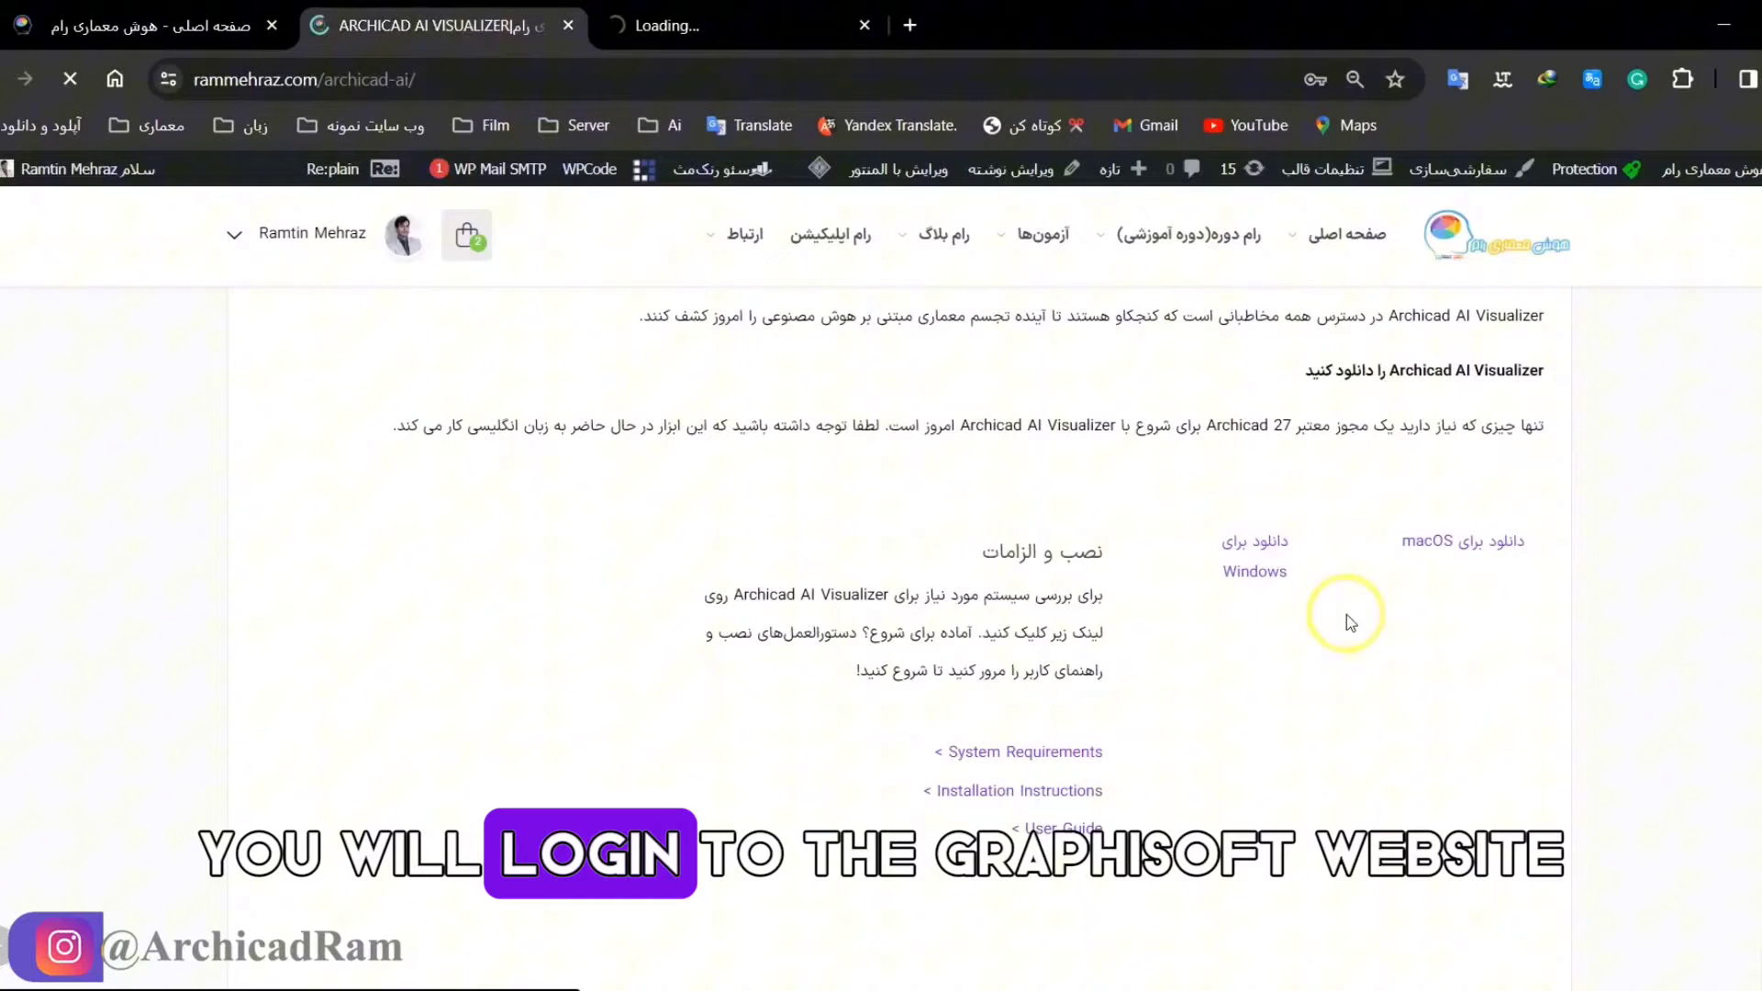
pyautogui.click(1446, 548)
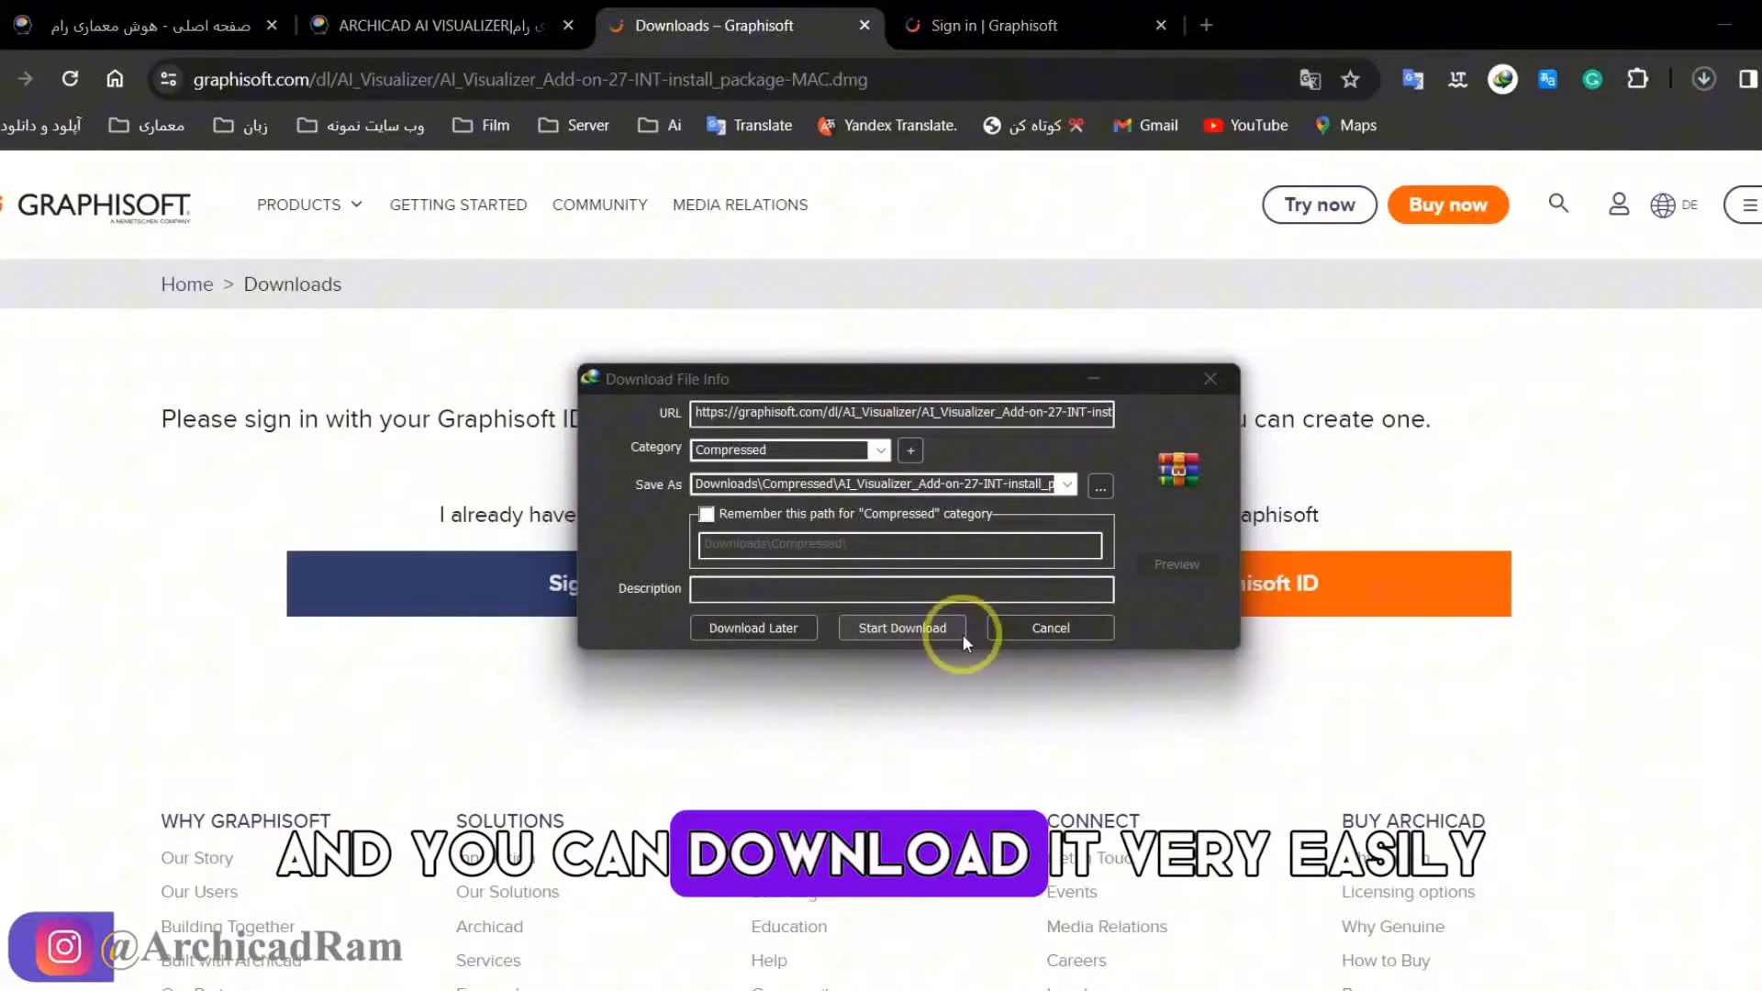
pyautogui.click(1050, 626)
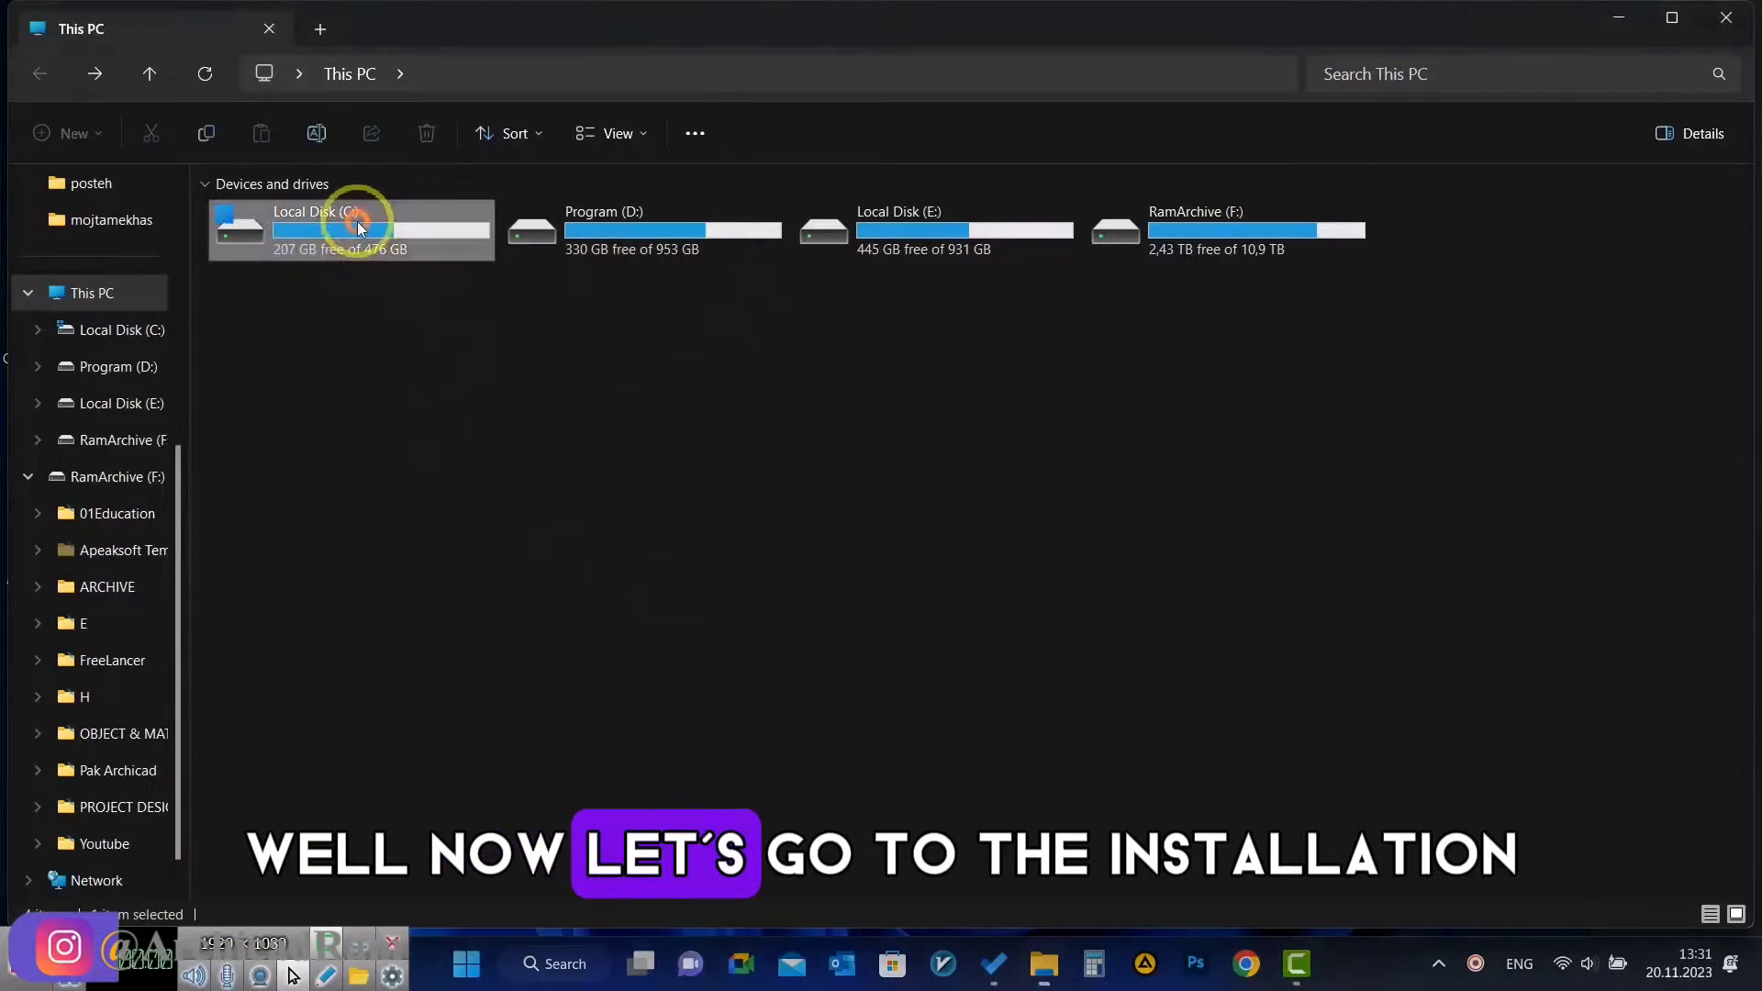
# Check runHighVram.bat in C:\sd.webui, close Explorer, and show the Archicad 27 shortcut's actions.
pyautogui.doubleClick(359, 227)
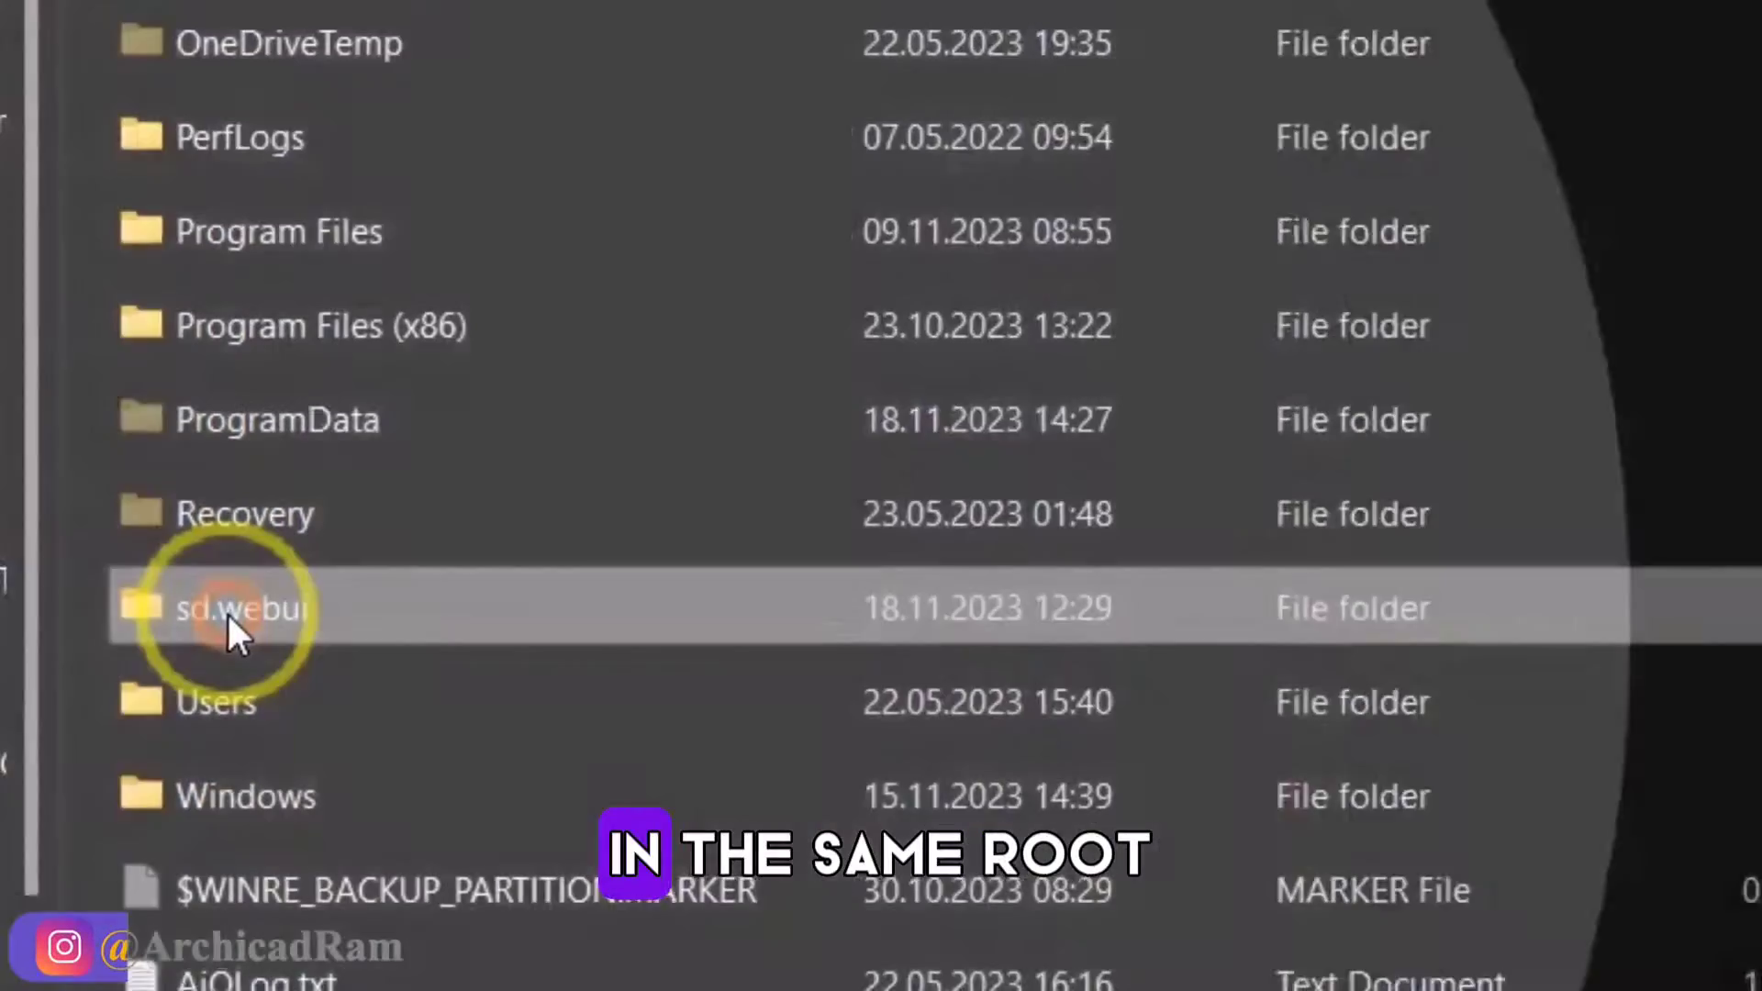
pyautogui.doubleClick(228, 624)
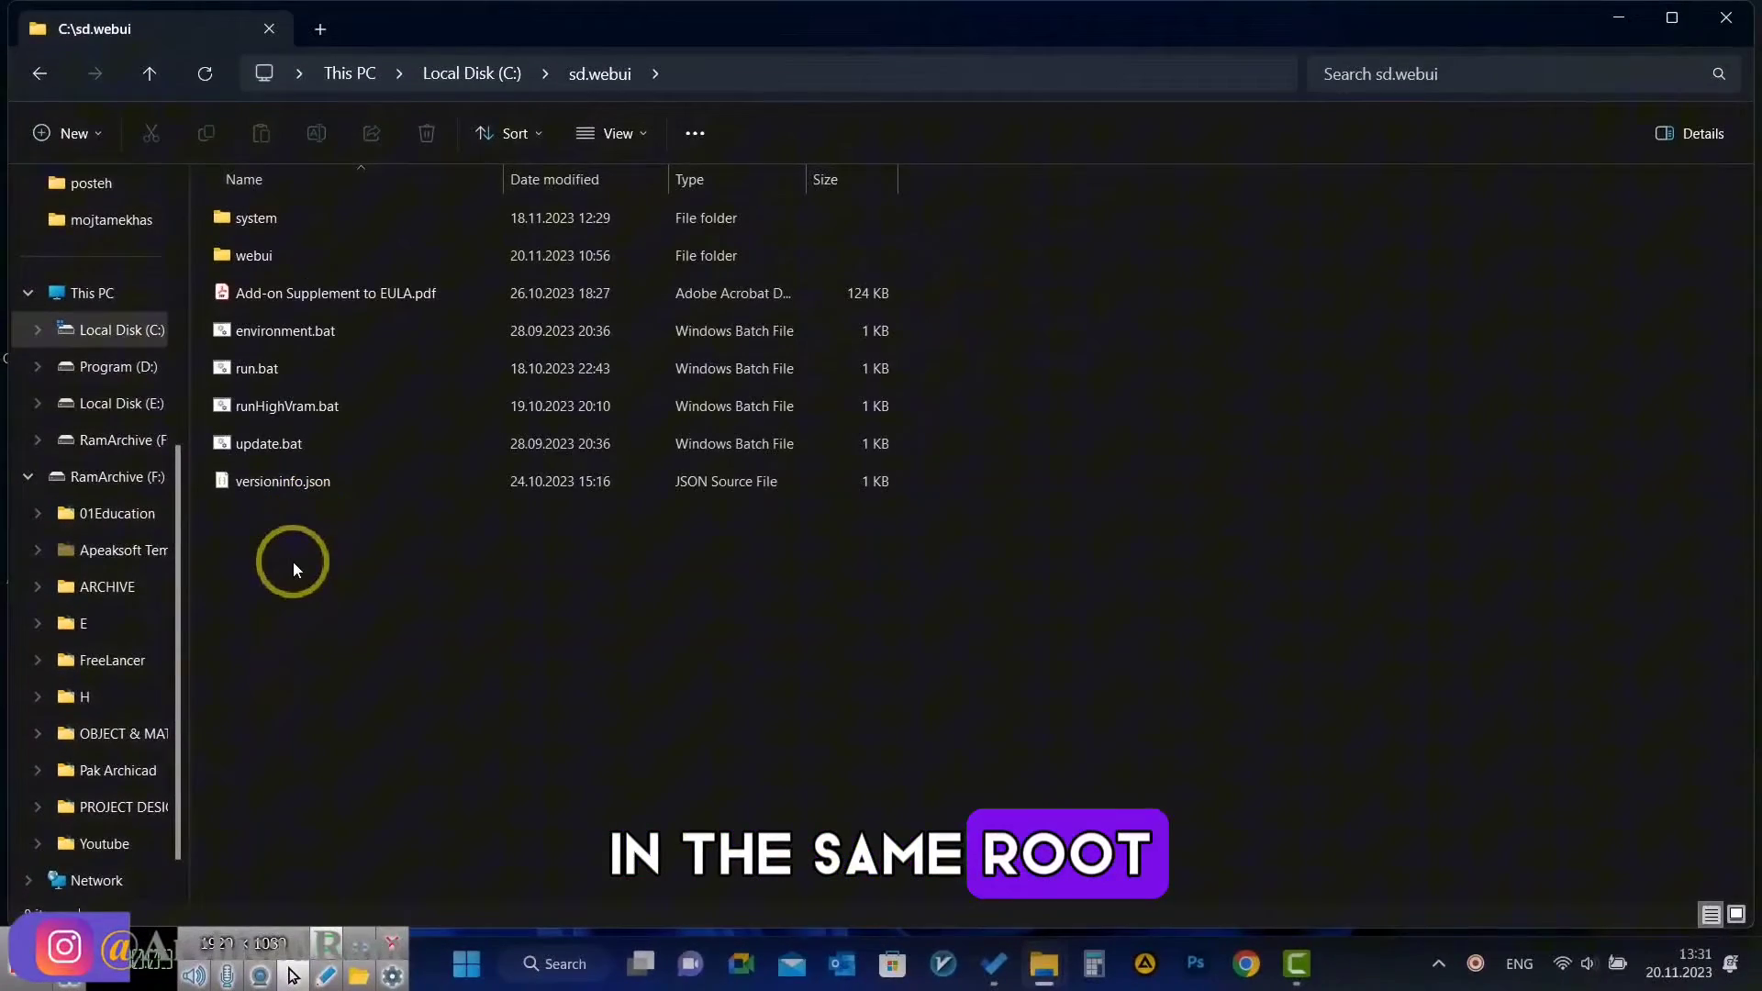
pyautogui.rightClick(262, 406)
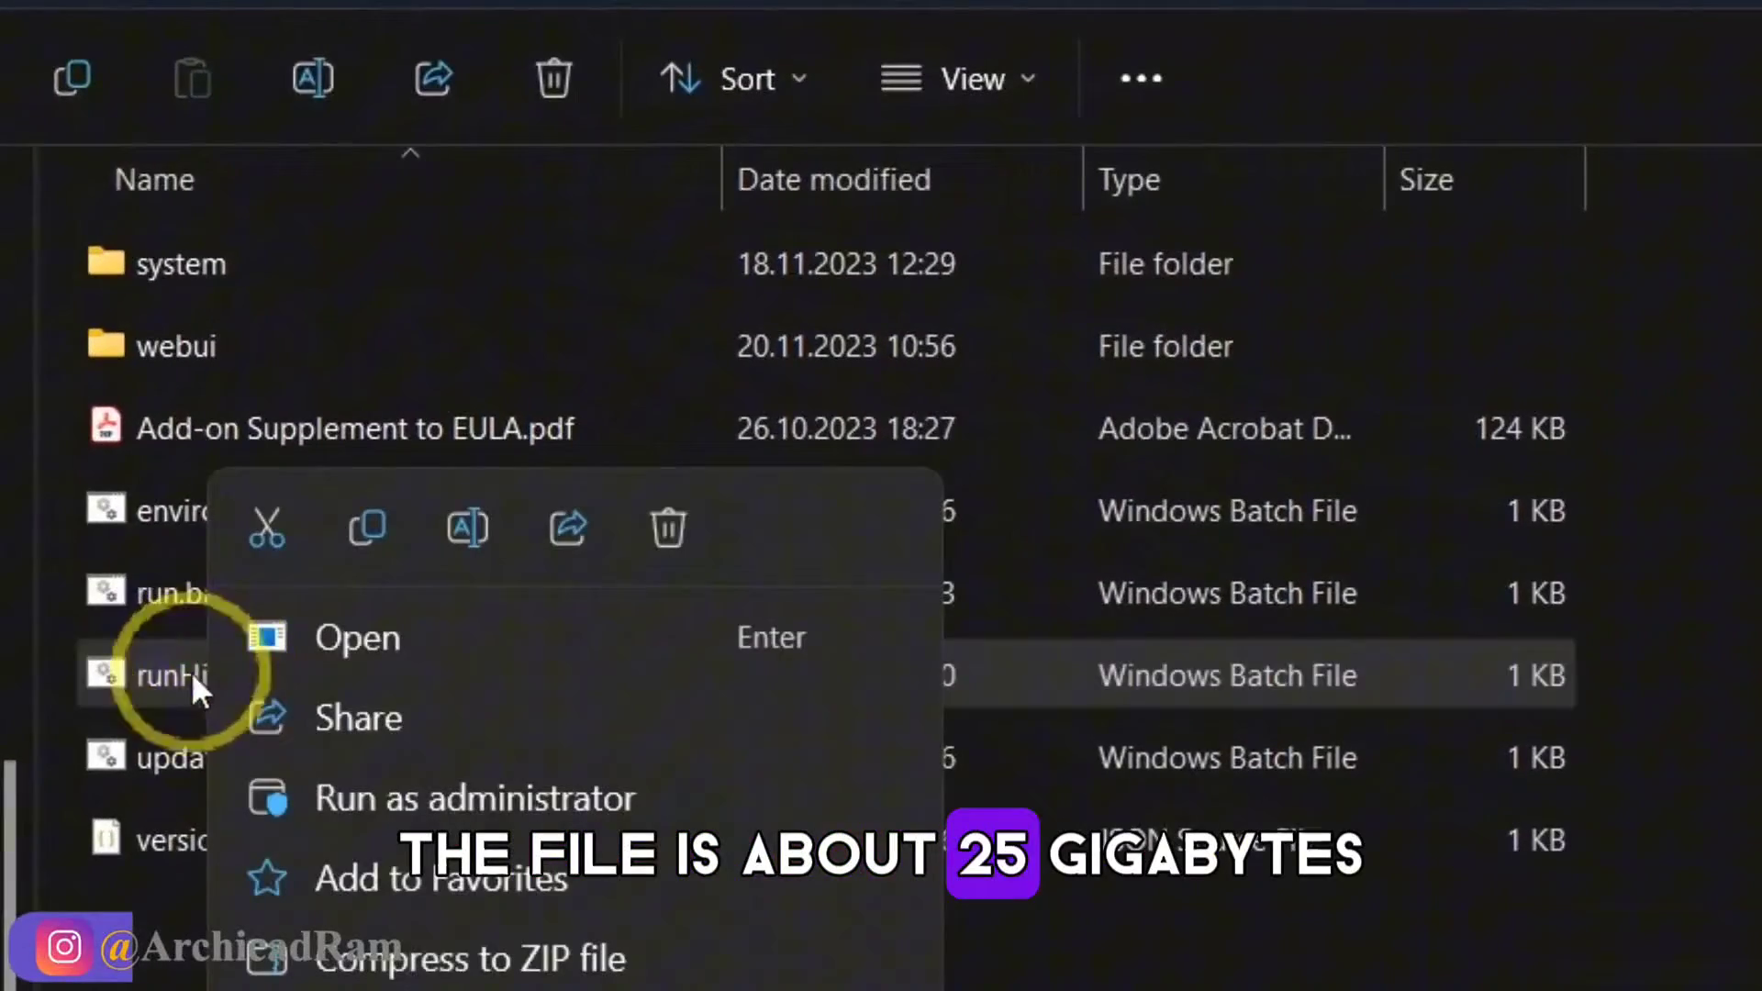
pyautogui.click(1251, 946)
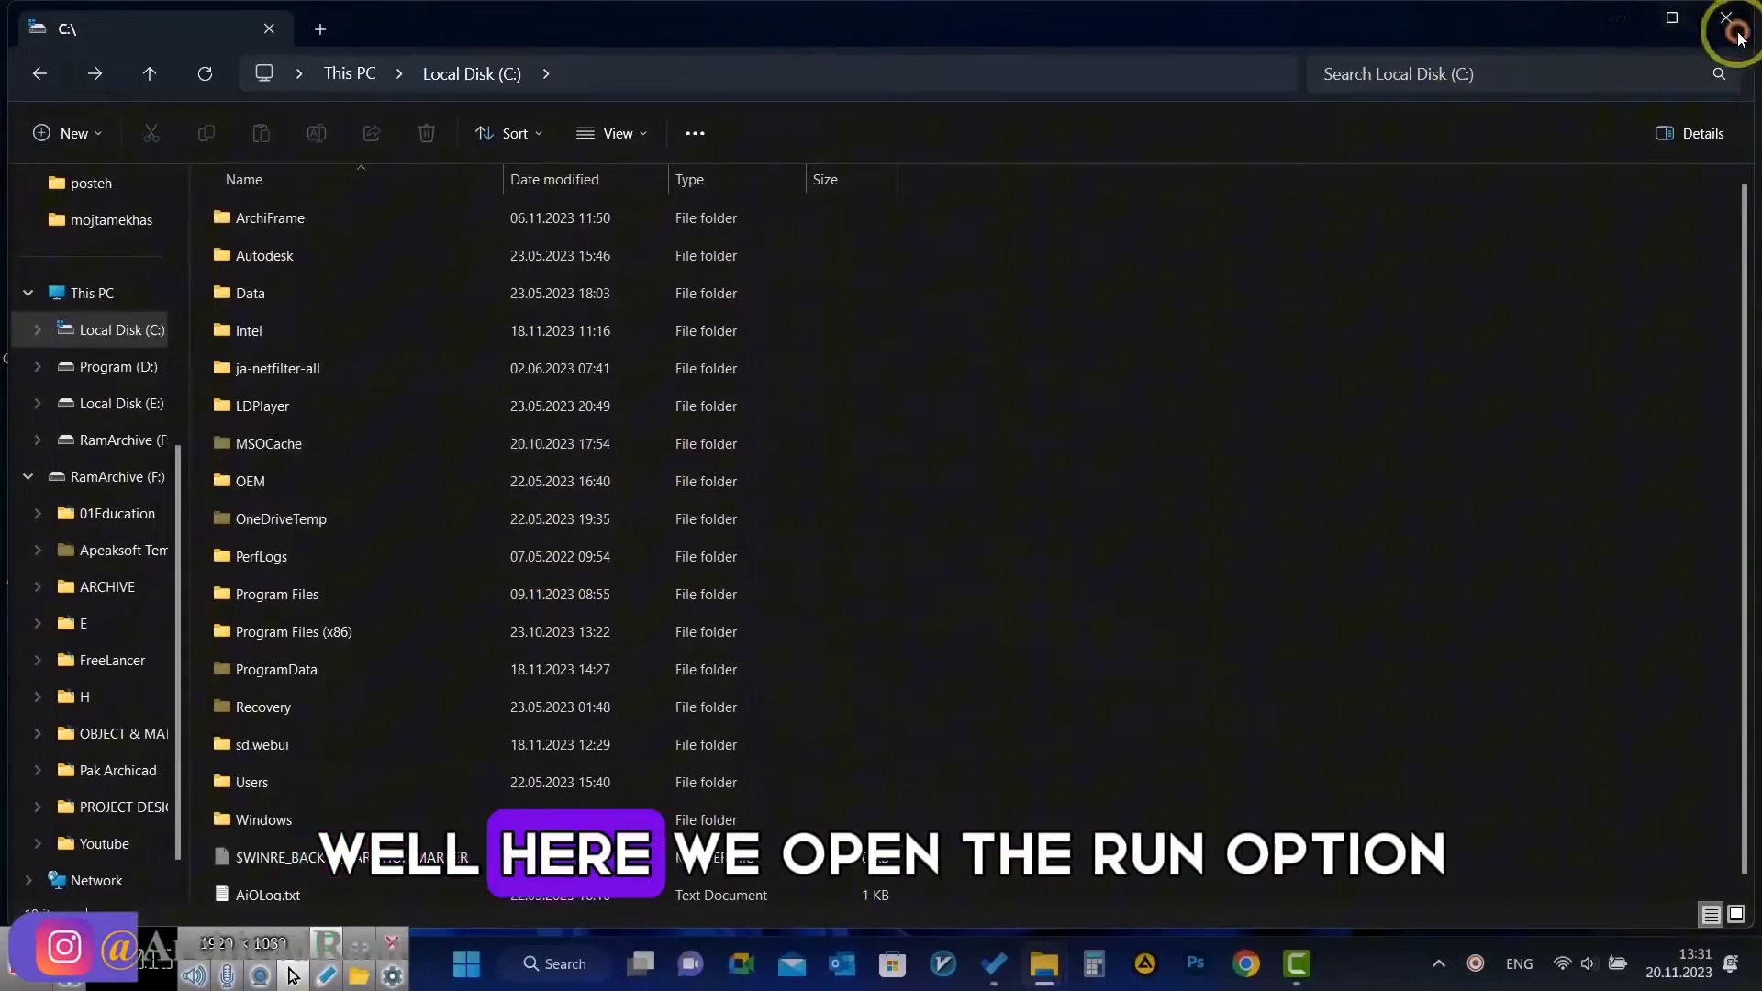
pyautogui.click(1727, 17)
pyautogui.rightClick(145, 36)
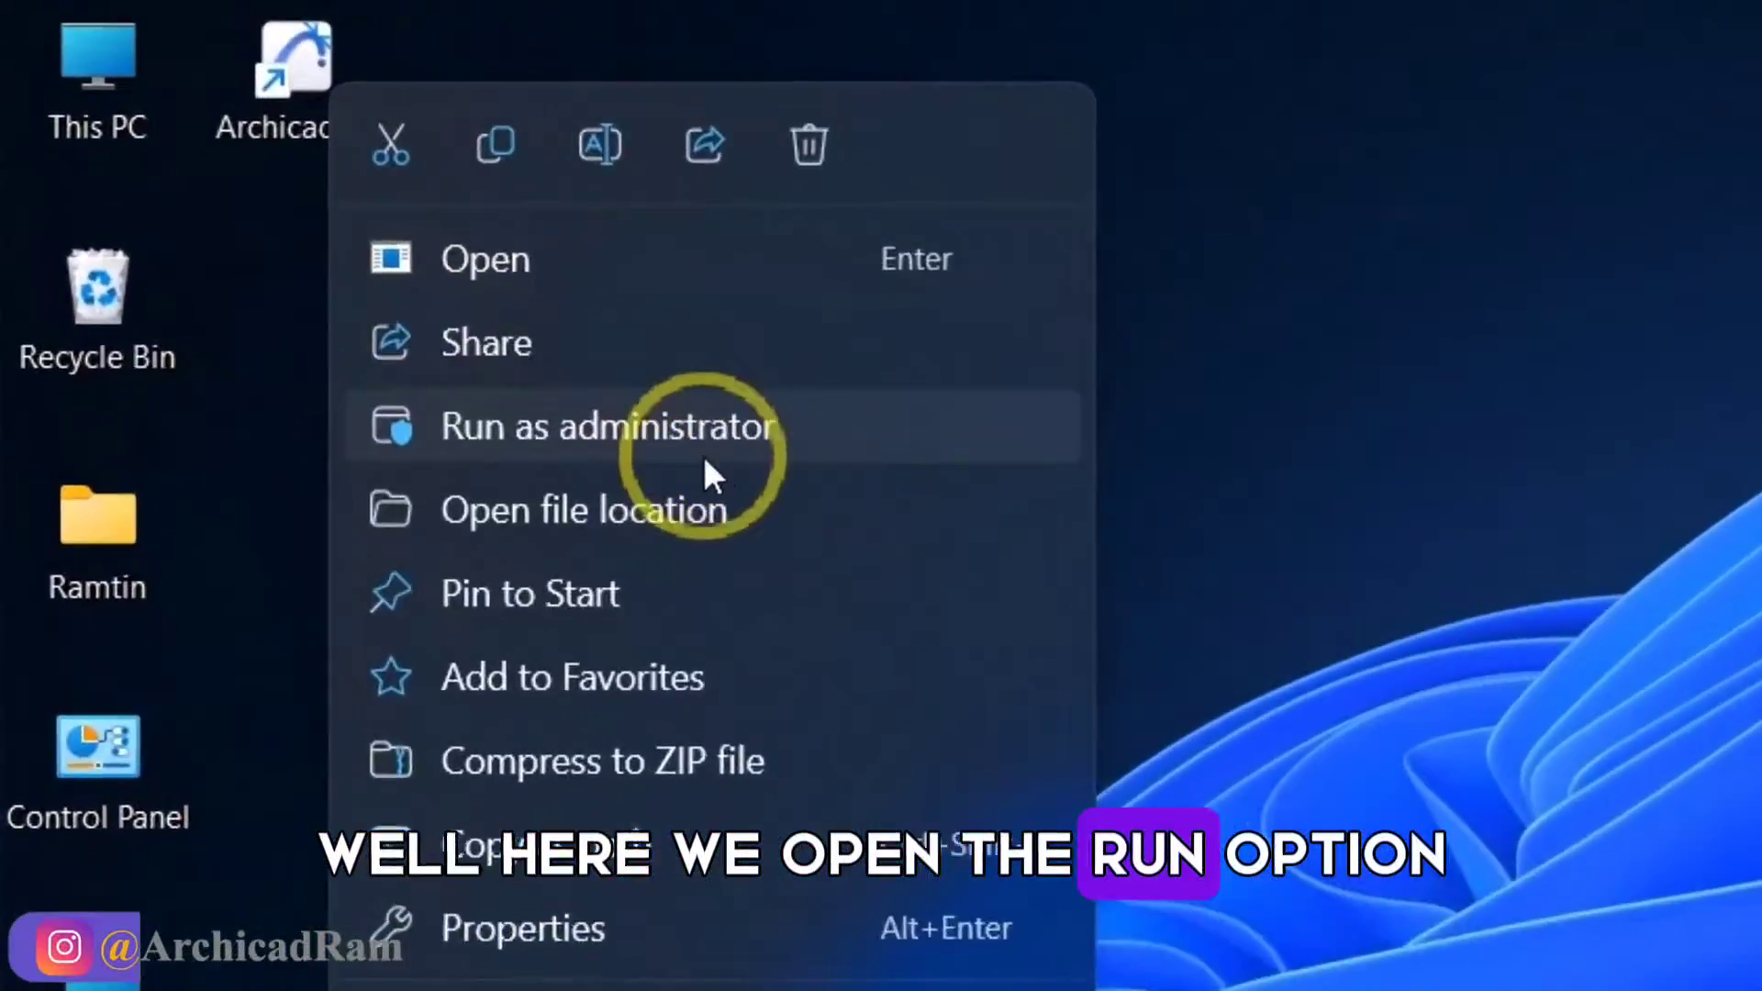
# Browse Archicad 27's Add-Ons\Extras folder and view the AI Visualizer folder's files.
pyautogui.click(703, 558)
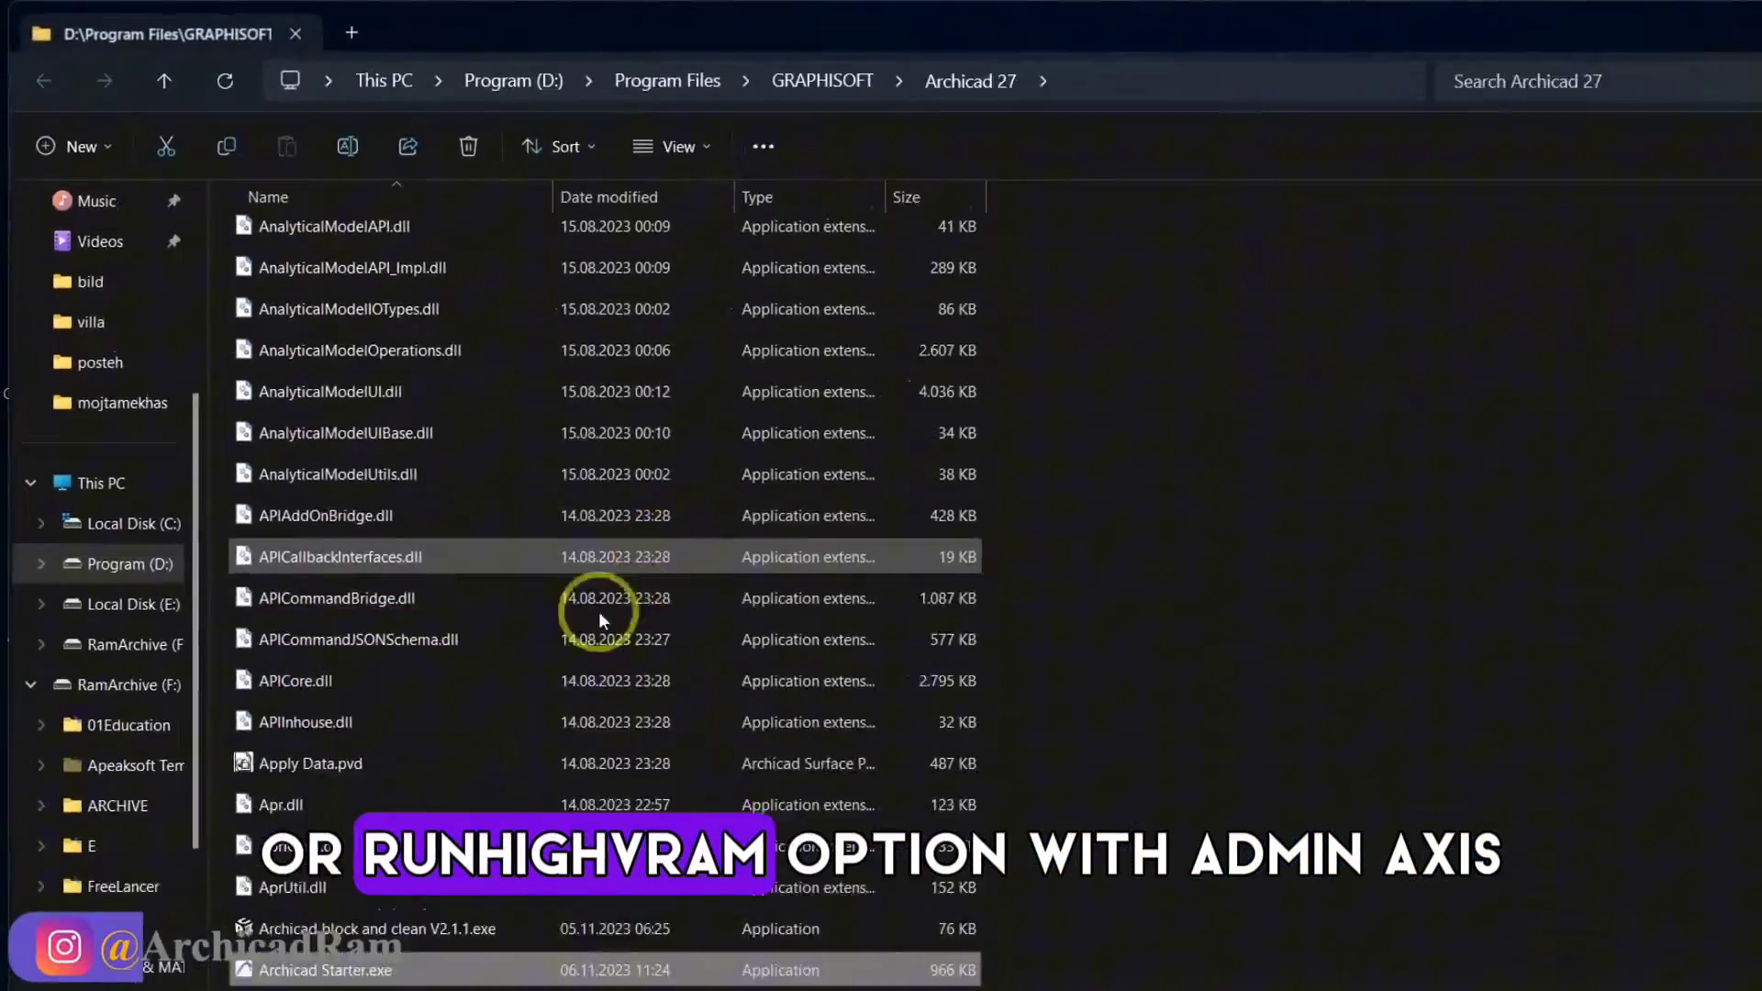
pyautogui.scroll(10, 367, 587)
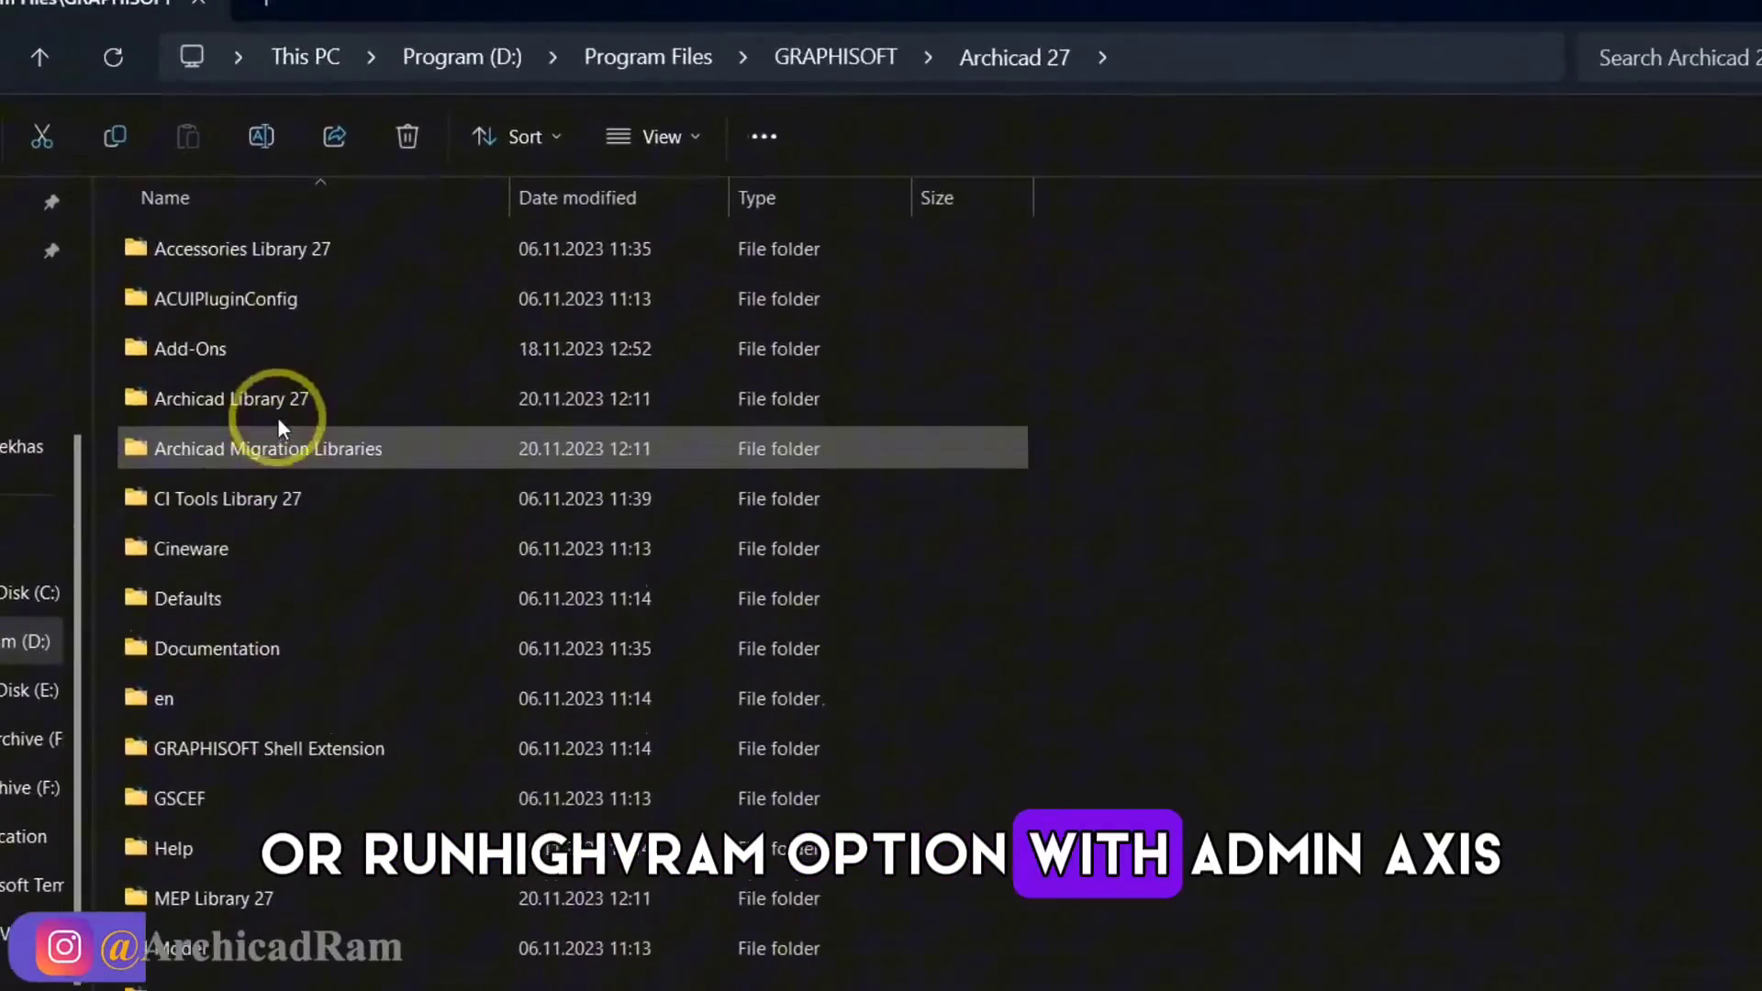
pyautogui.doubleClick(312, 288)
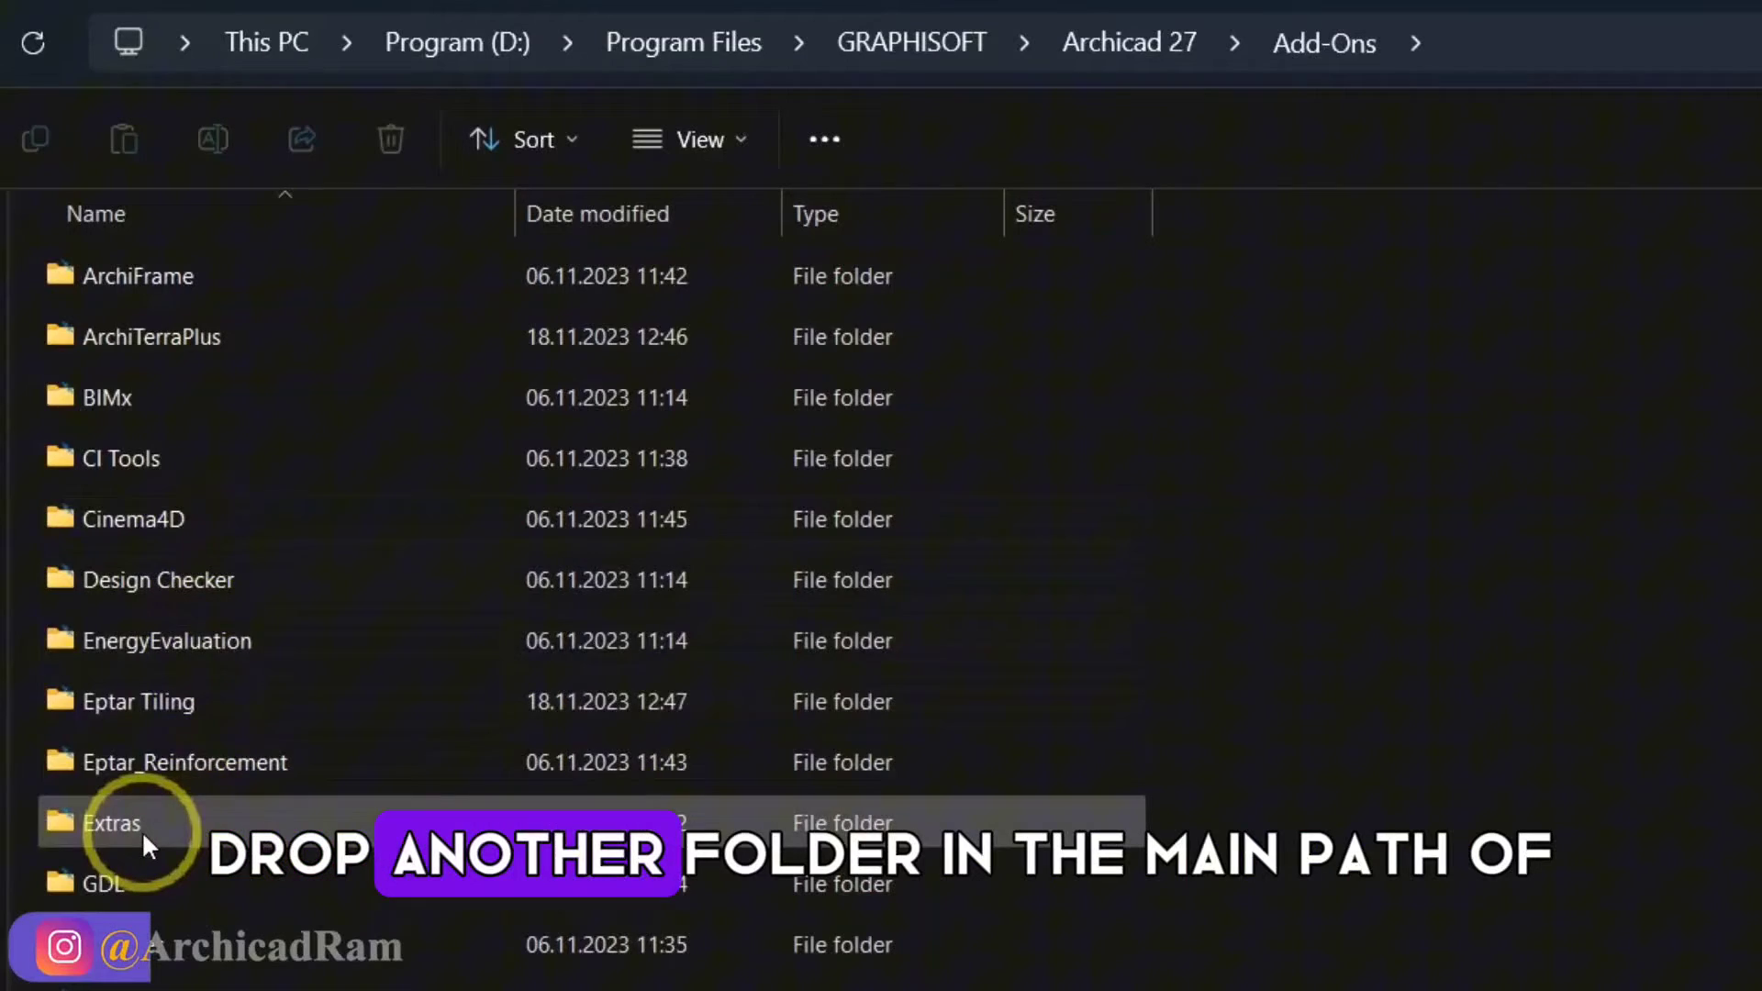
pyautogui.doubleClick(141, 826)
pyautogui.doubleClick(134, 279)
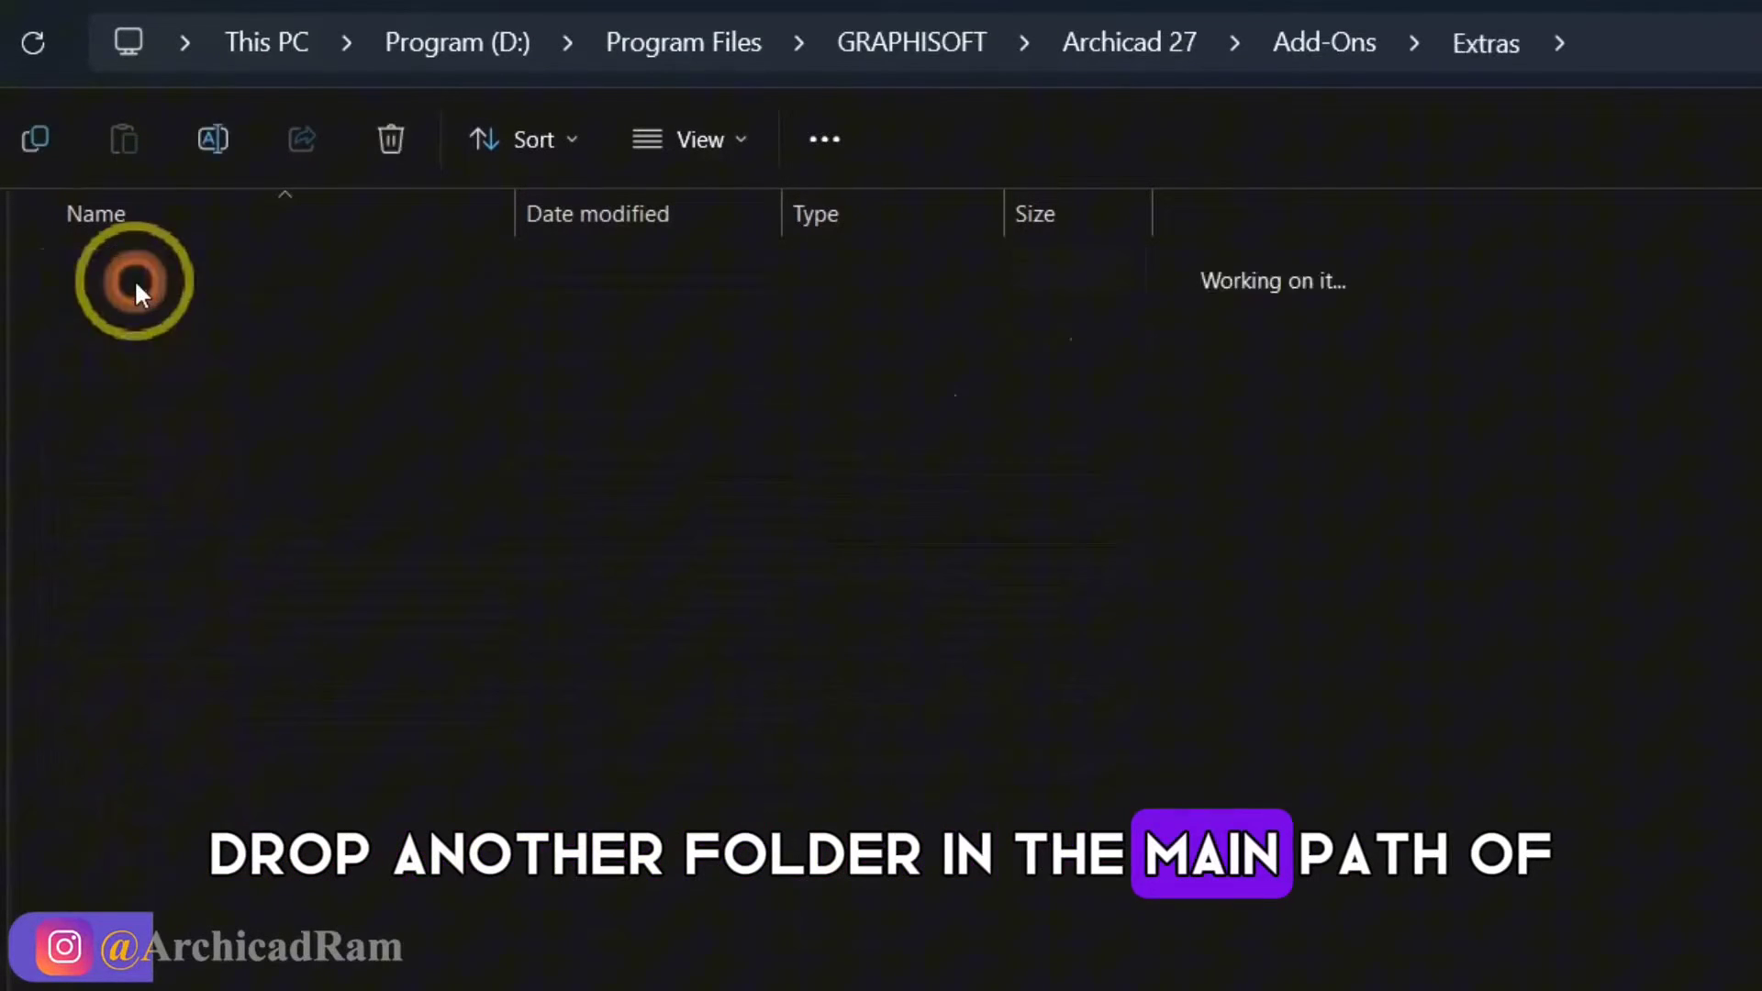
pyautogui.hotkey('alt', 'Left')
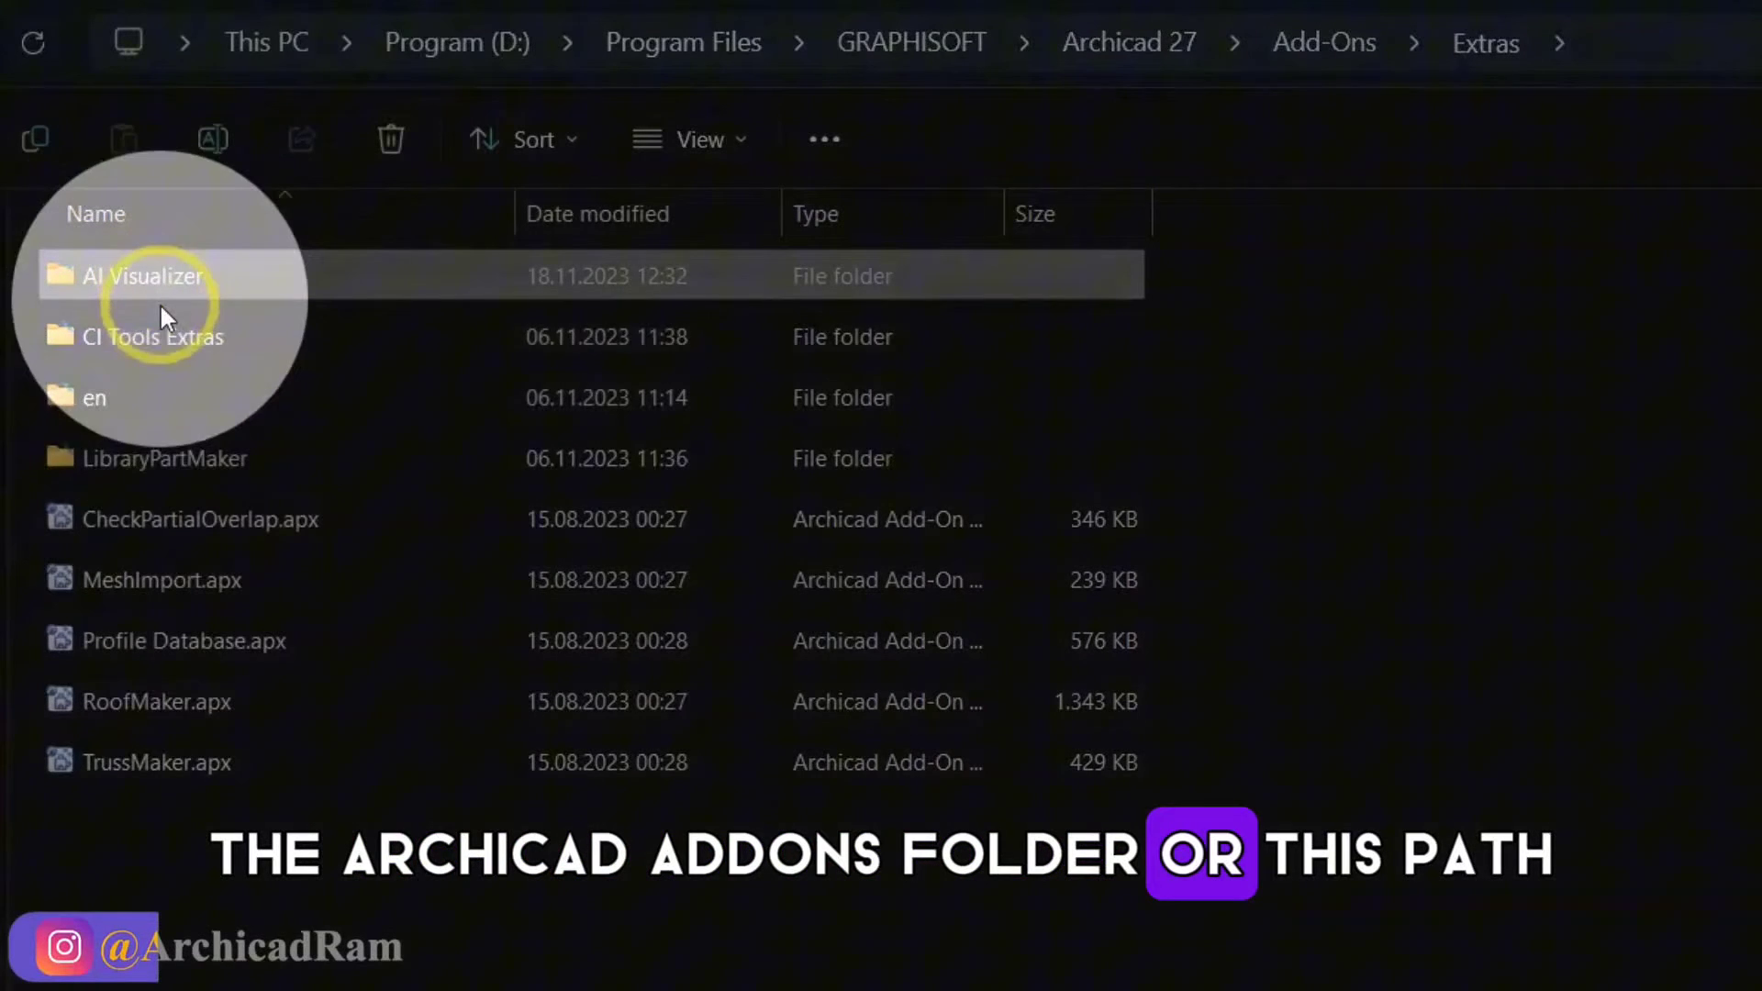
pyautogui.click(163, 281)
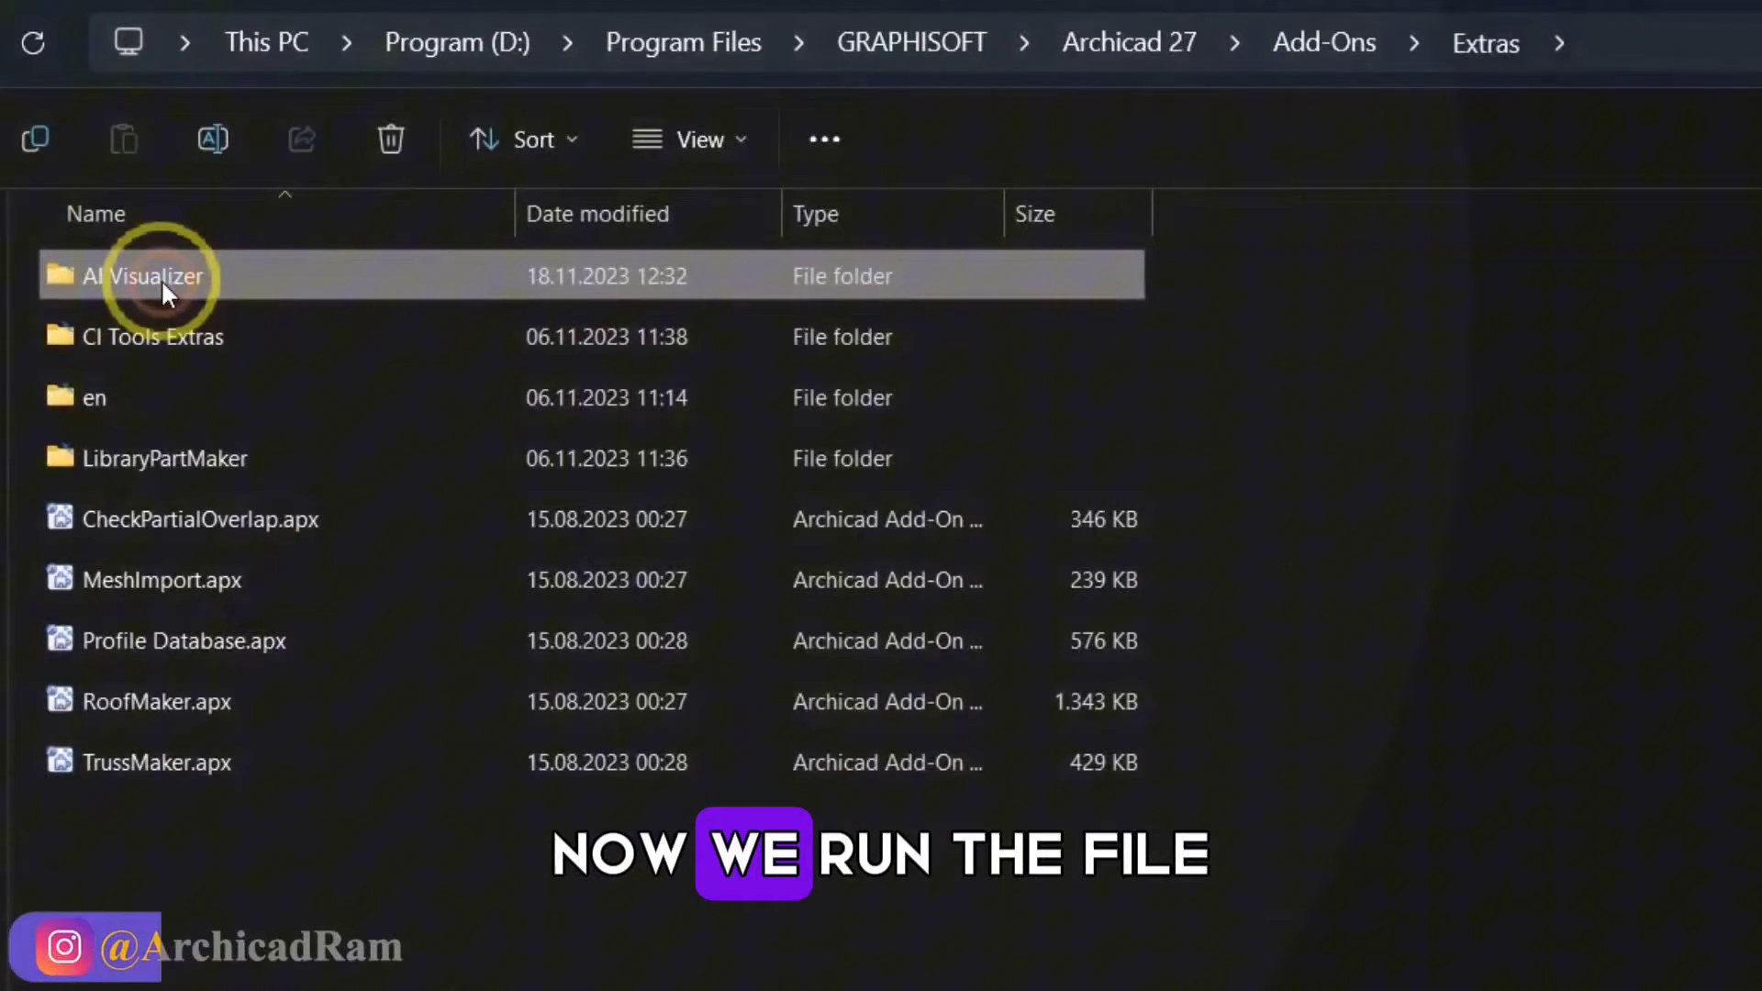
pyautogui.click(363, 872)
pyautogui.doubleClick(174, 280)
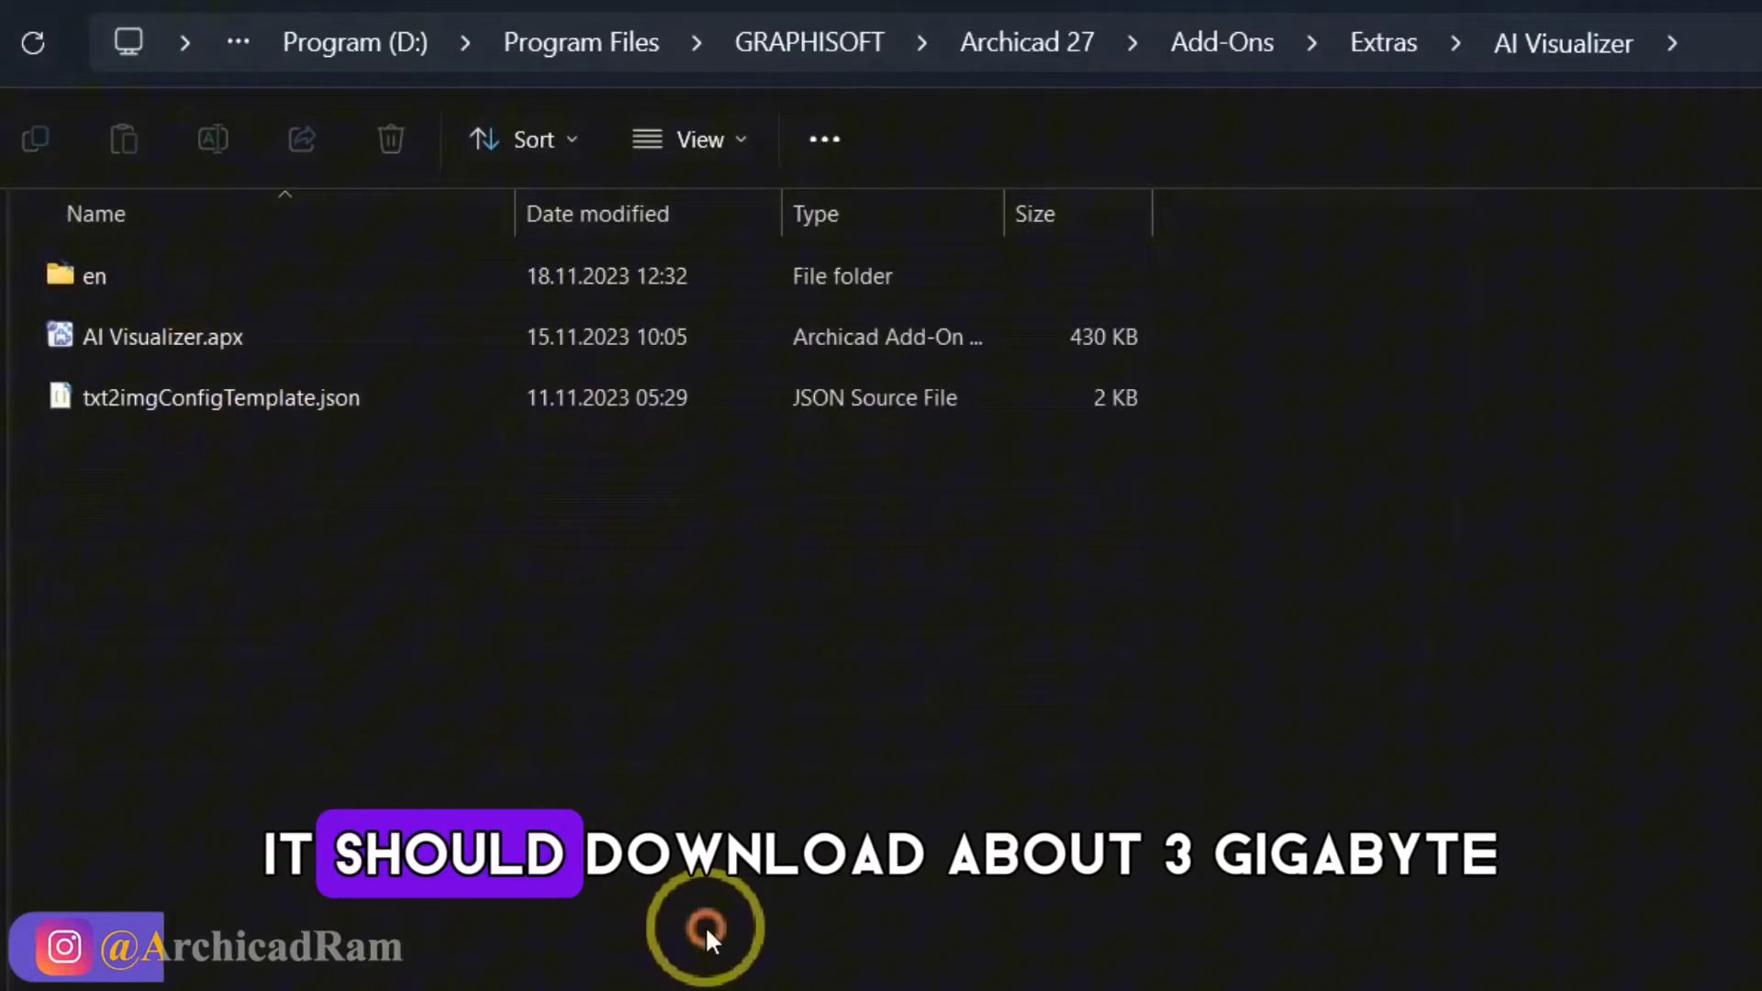
pyautogui.hotkey('alt', 'Up')
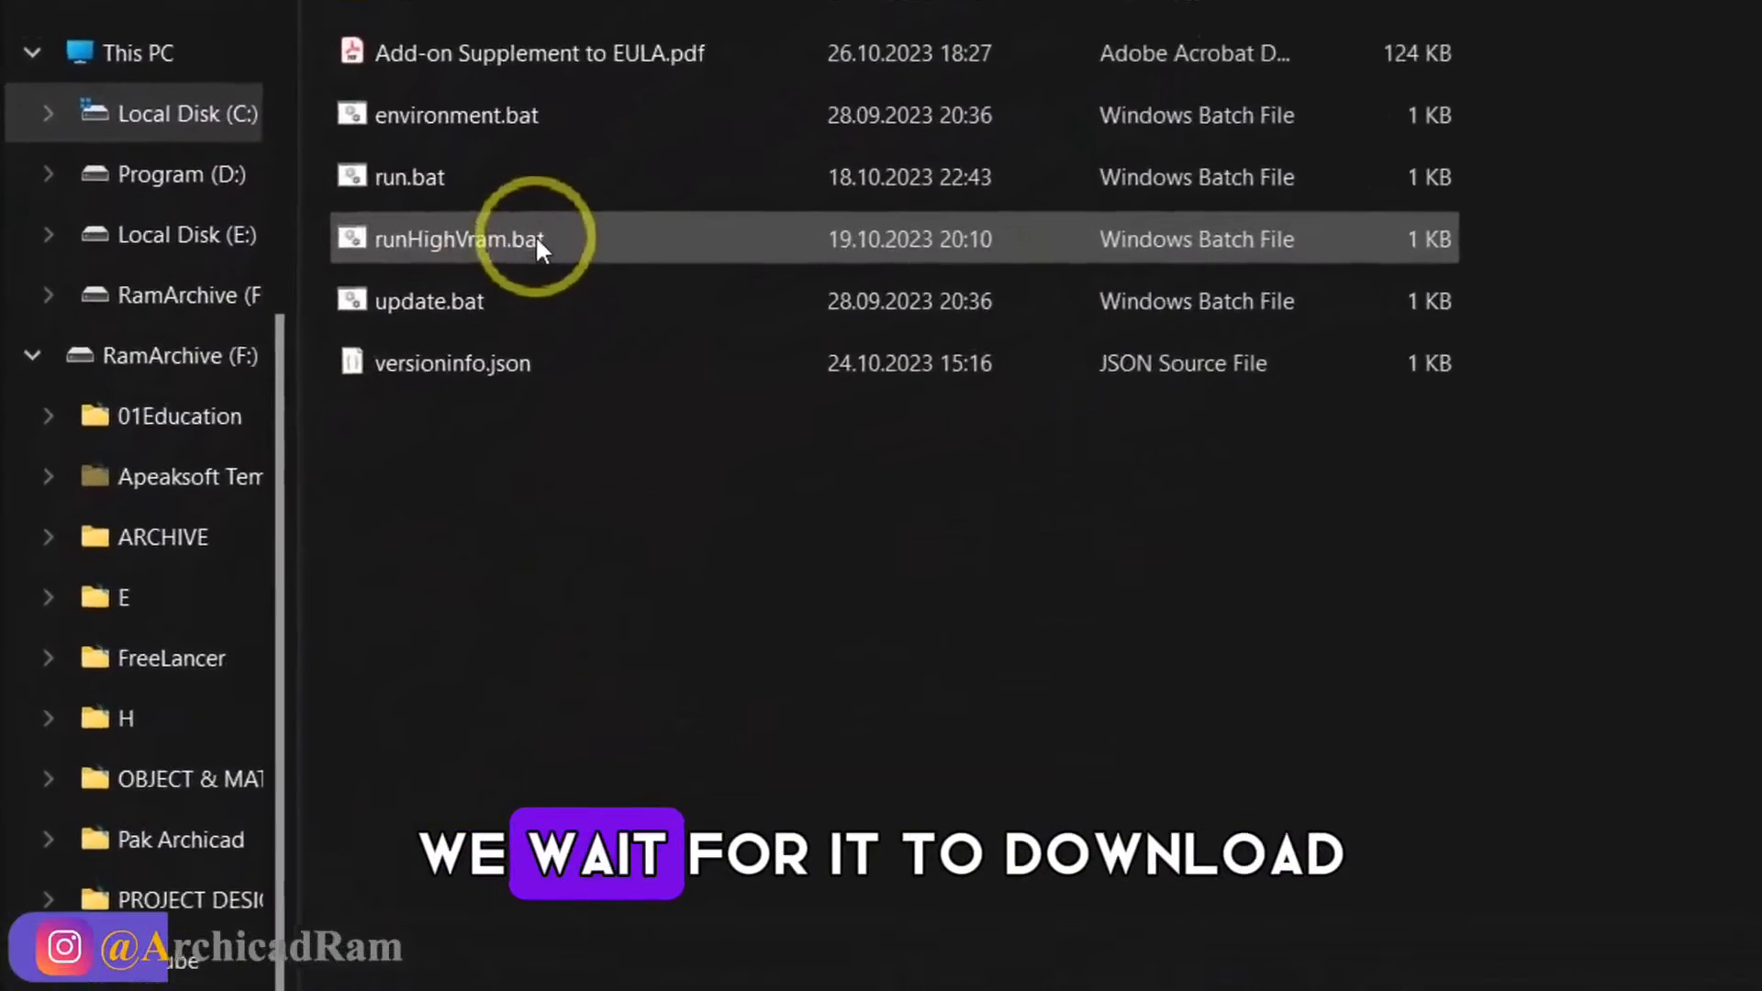
# Run runHighVram.bat as administrator and close its console when finished.
pyautogui.rightClick(538, 241)
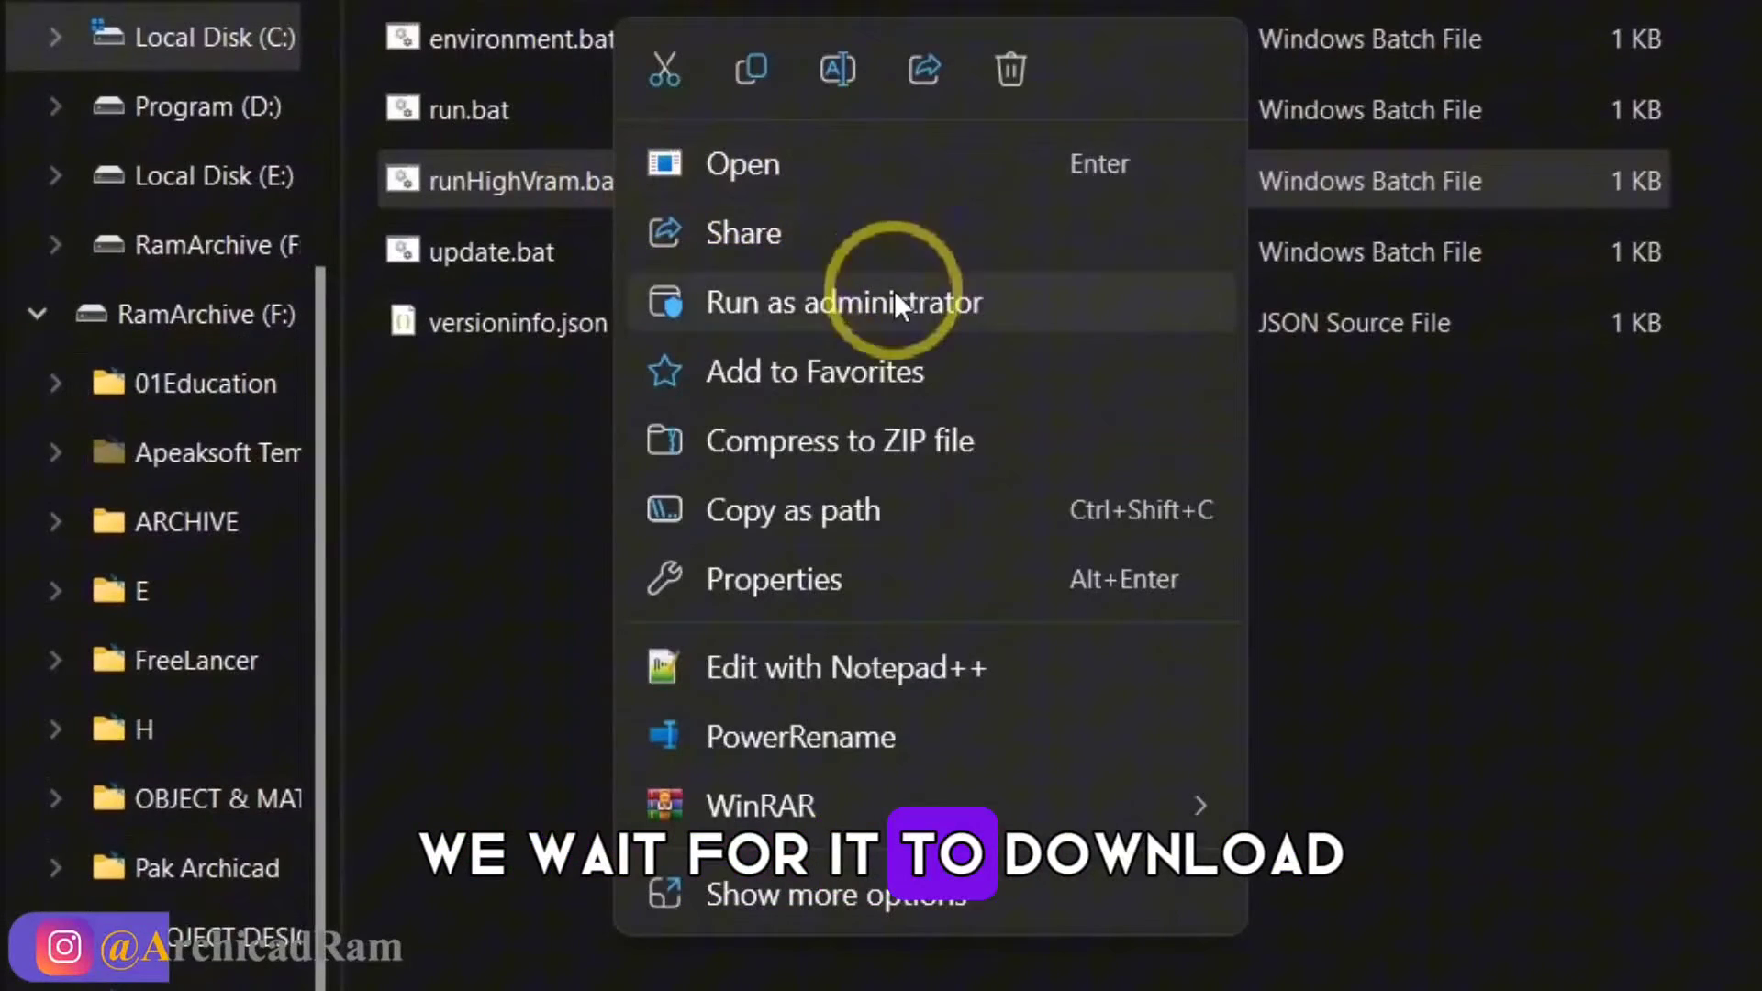
pyautogui.click(916, 312)
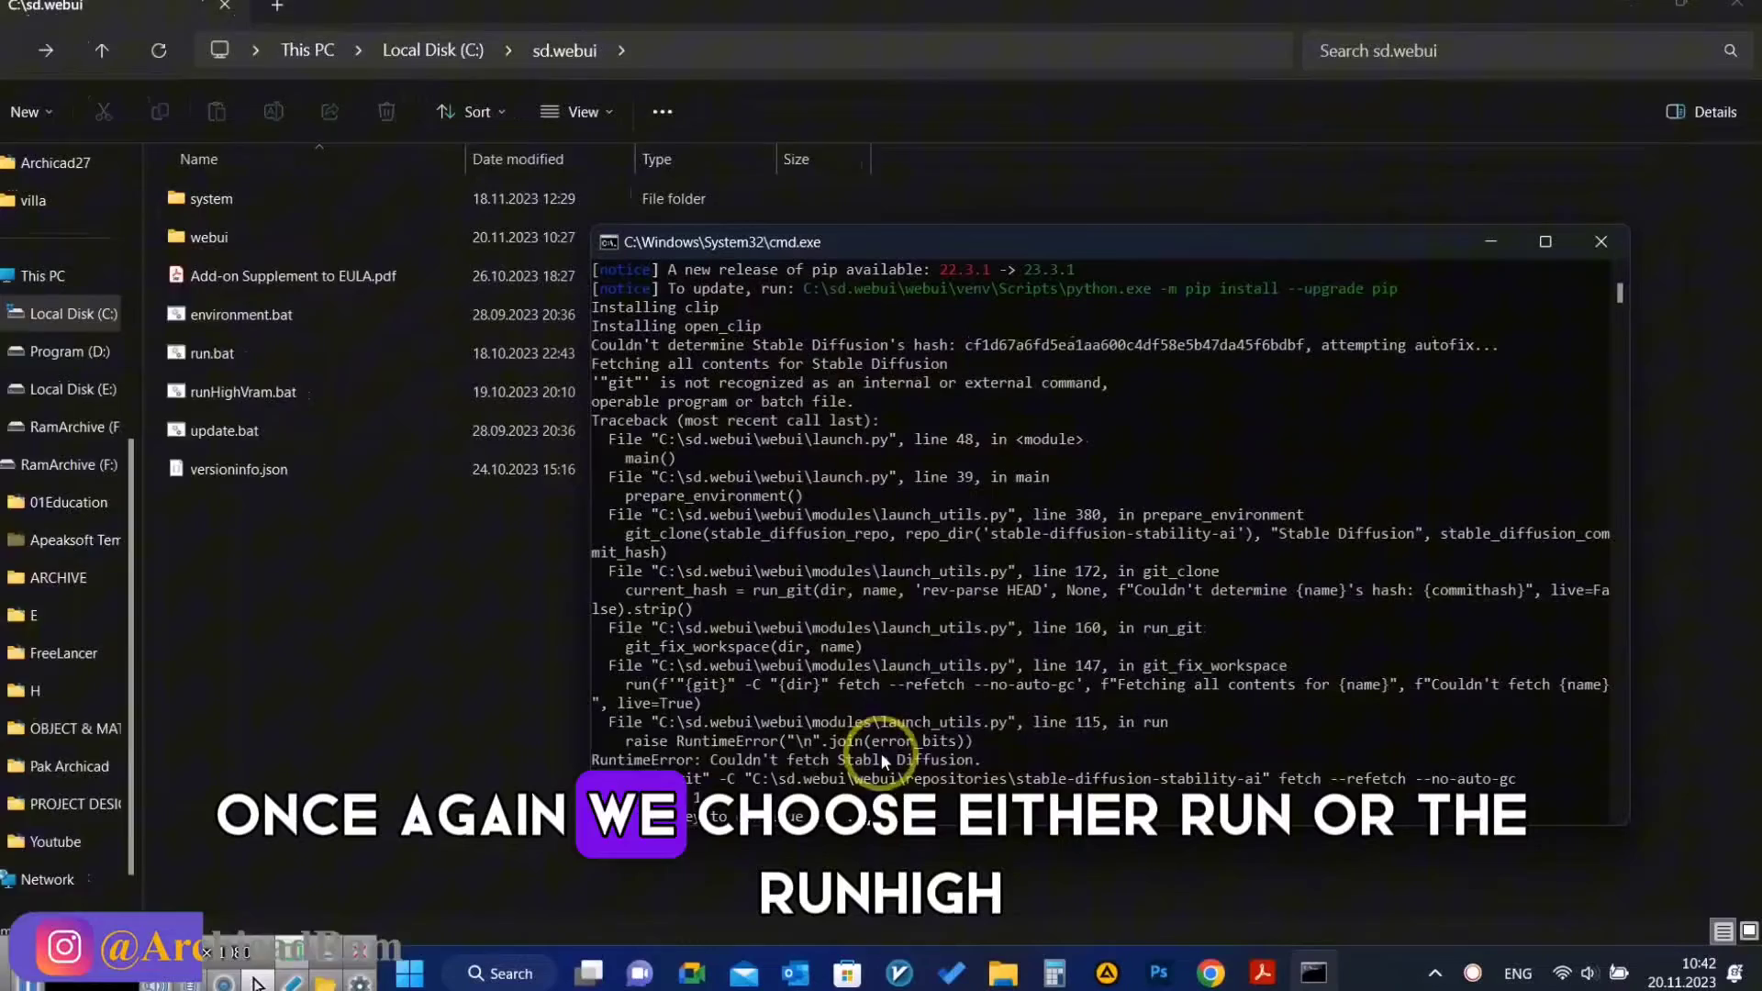
pyautogui.press('space')
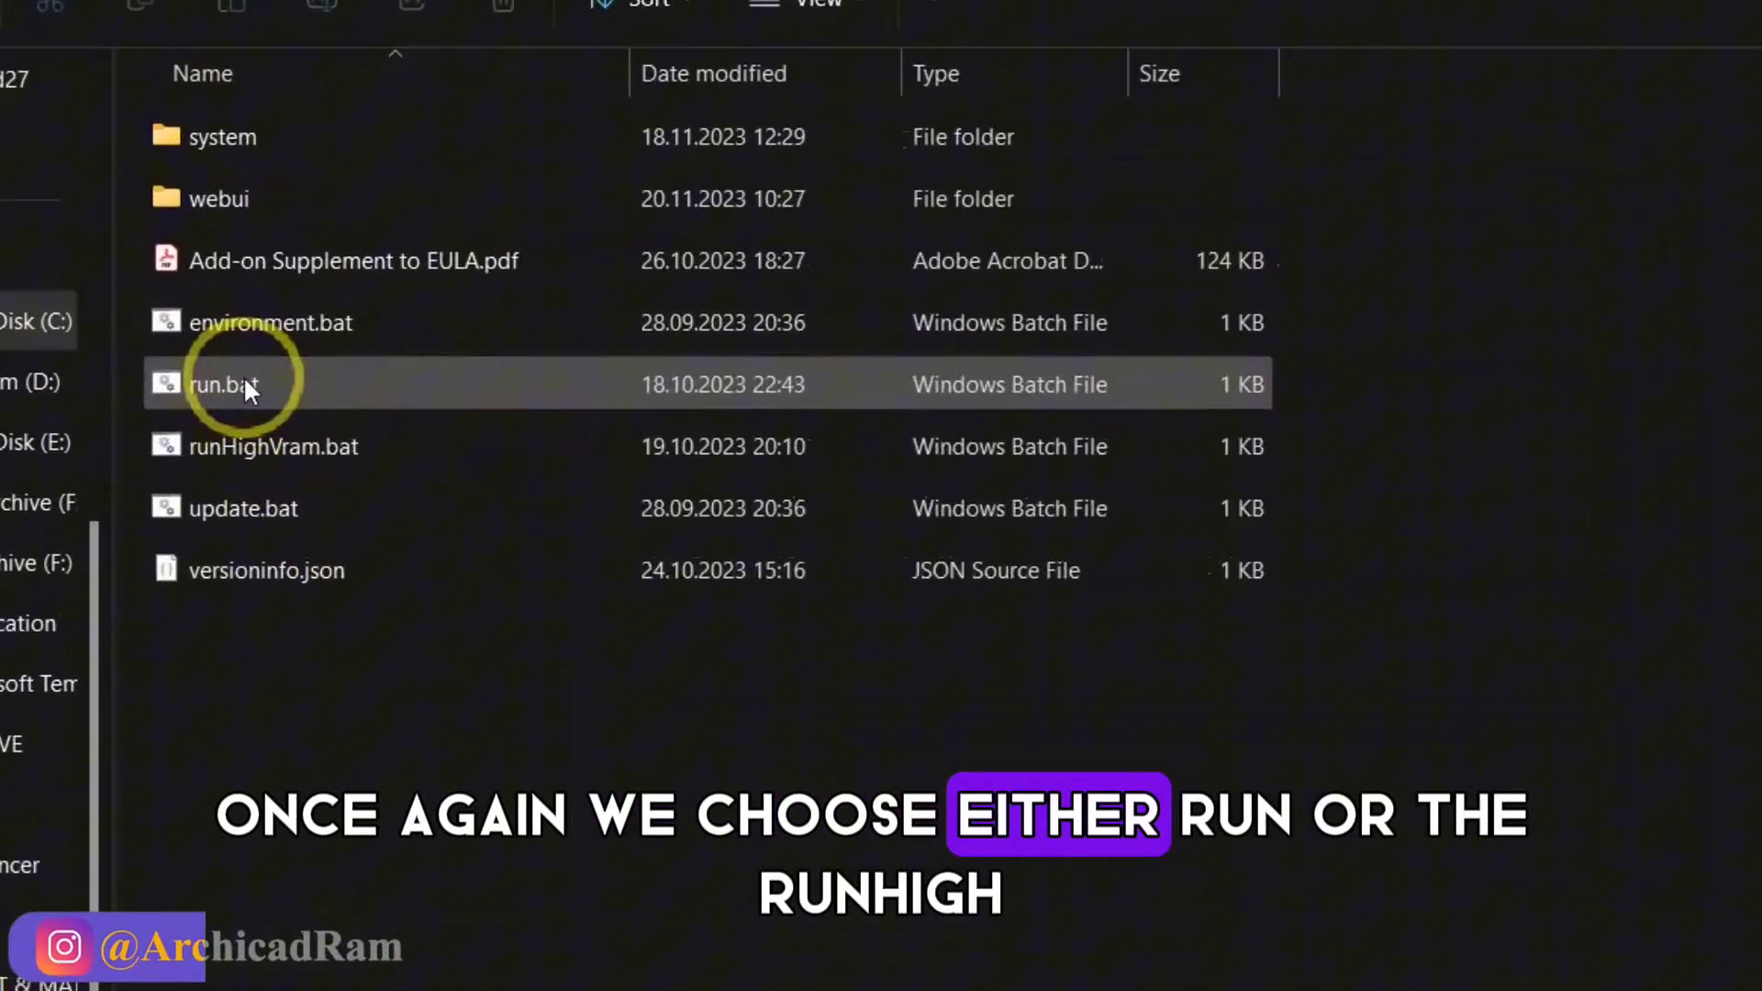
# Run run.bat as administrator and close the console after its fetch error.
pyautogui.rightClick(252, 360)
pyautogui.click(394, 478)
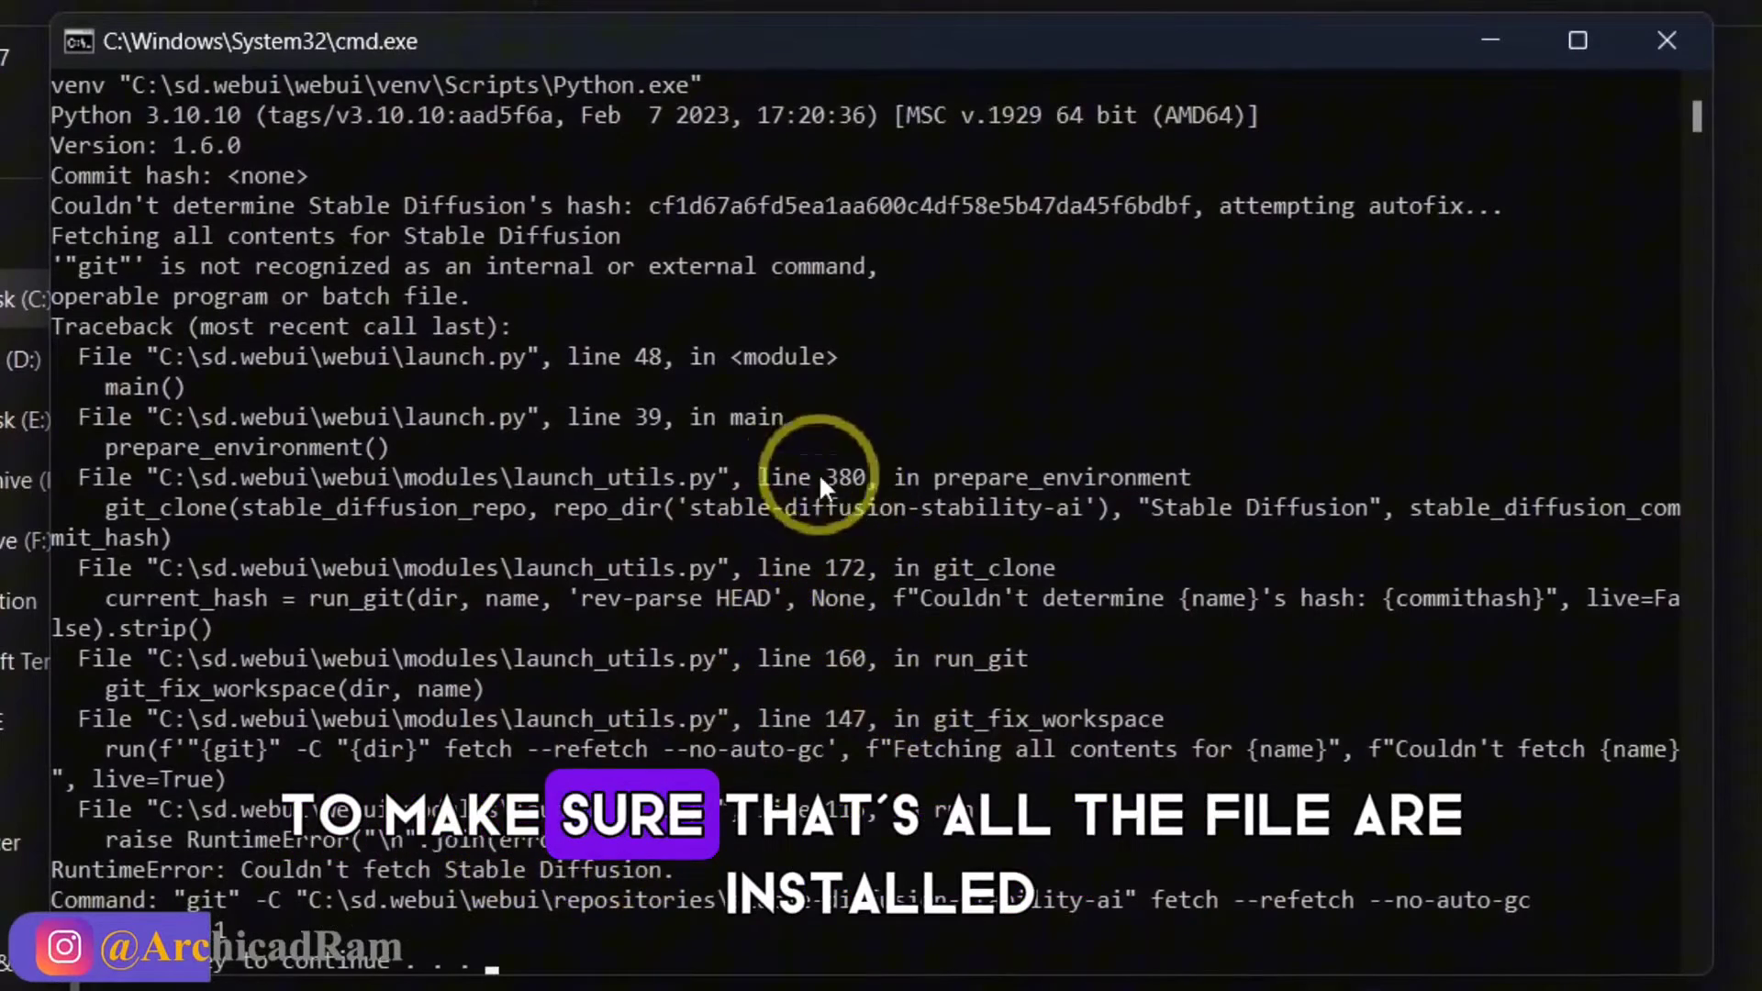
pyautogui.scroll(1, 753, 404)
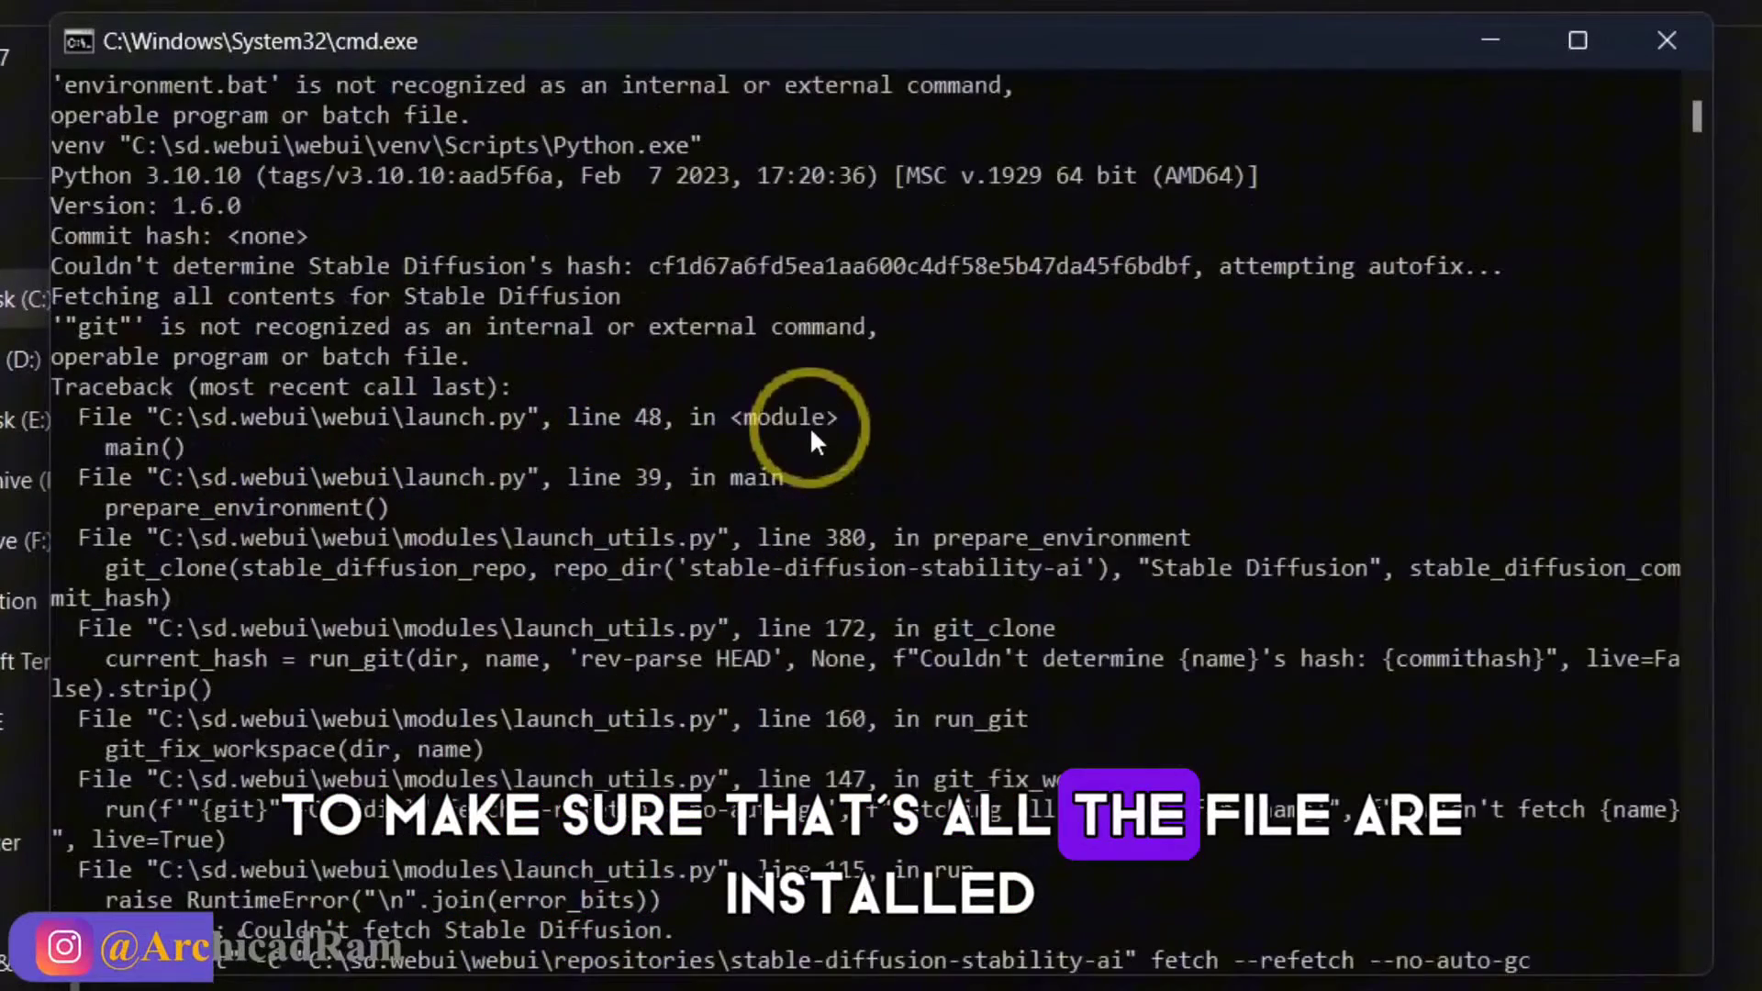
pyautogui.scroll(-5, 680, 692)
pyautogui.press('Return')
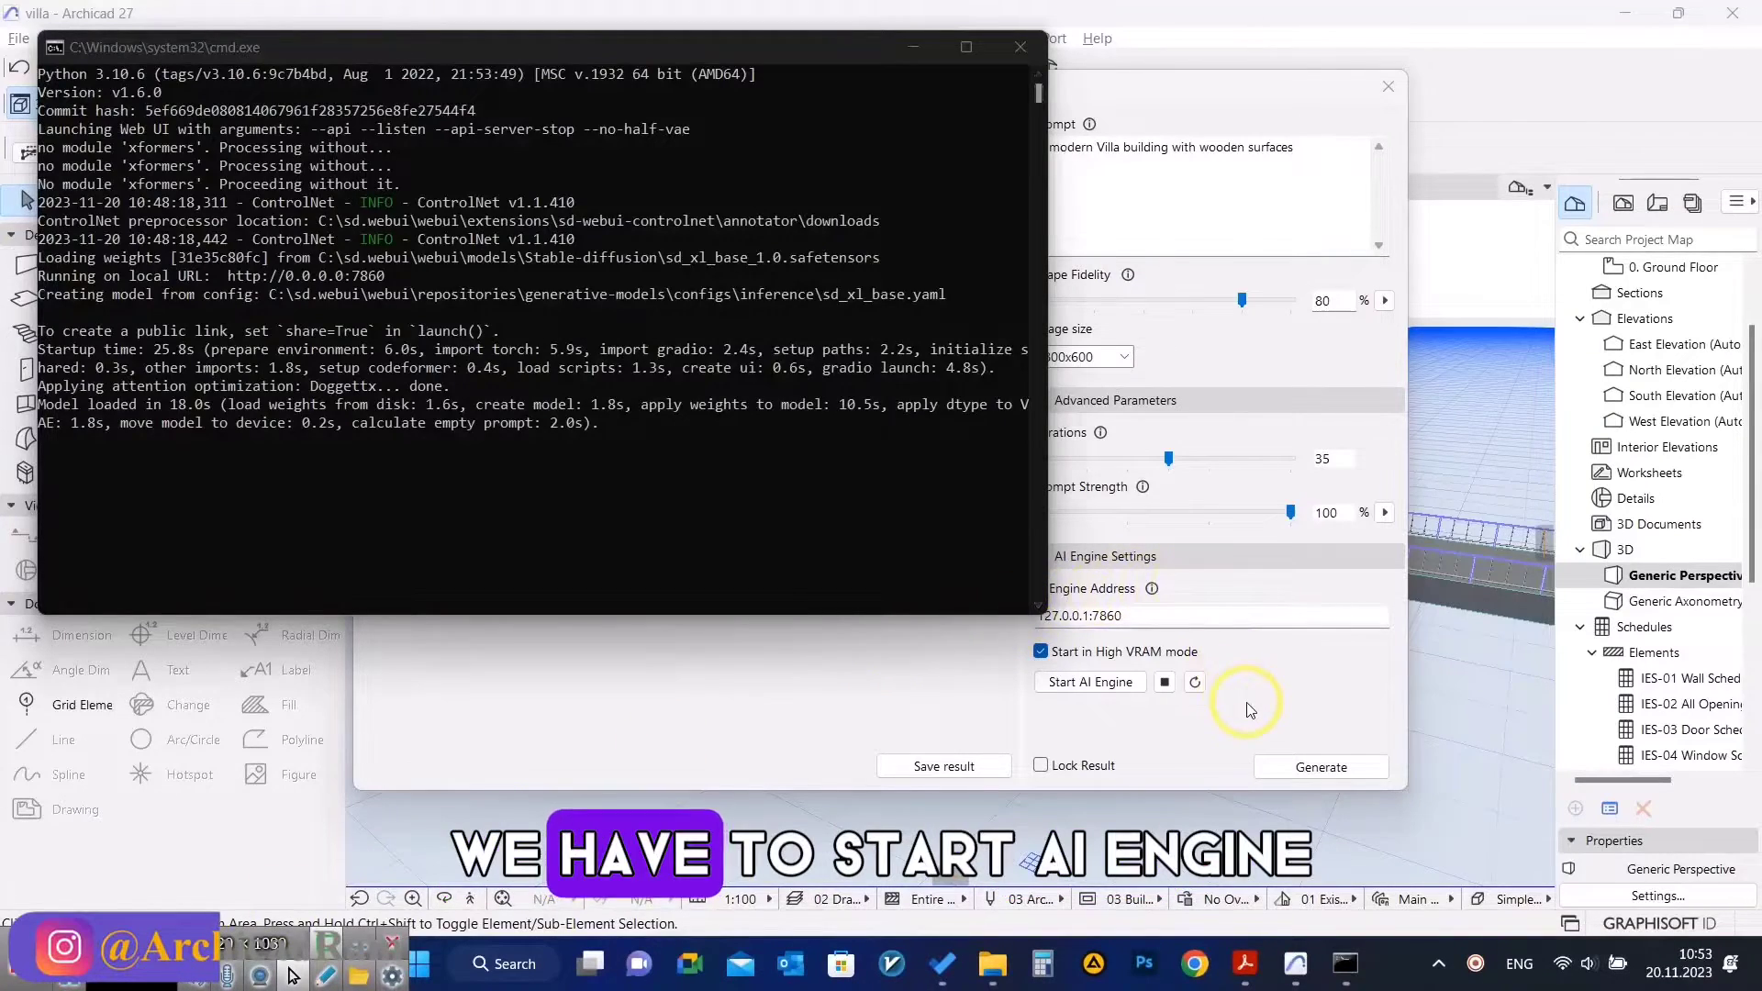
# Bring the AI Visualizer forward, then move the AI engine console window down and right.
pyautogui.click(1248, 710)
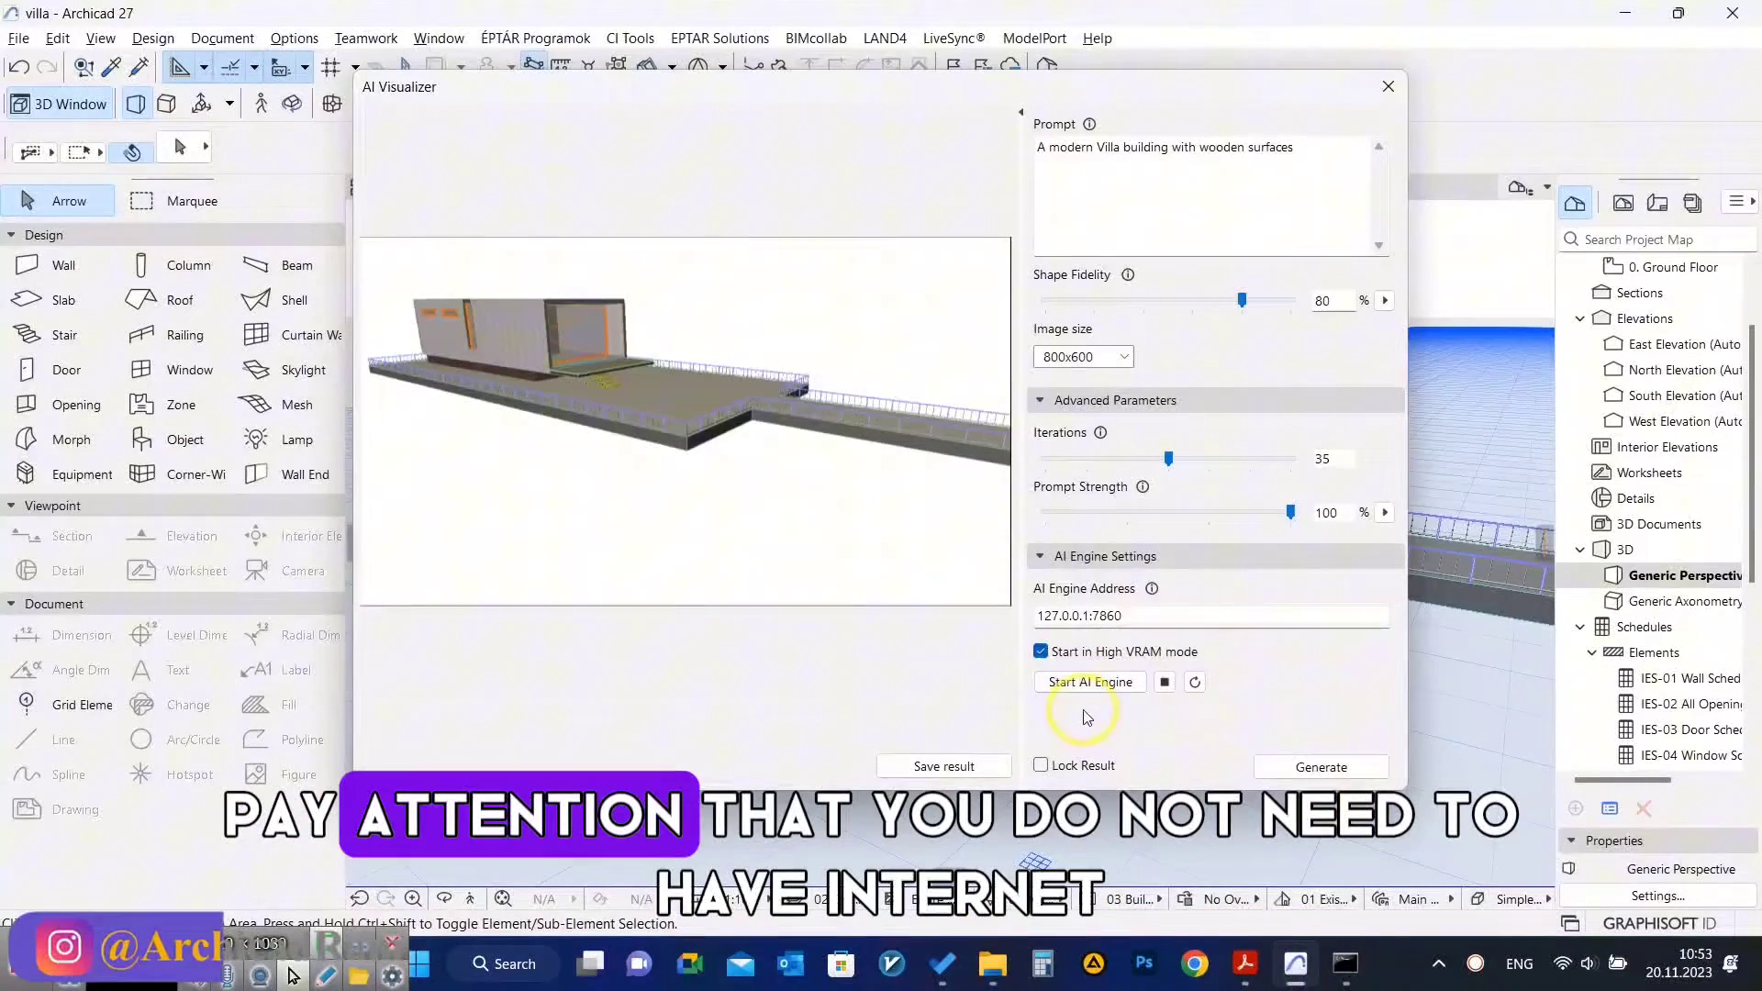
pyautogui.click(1343, 966)
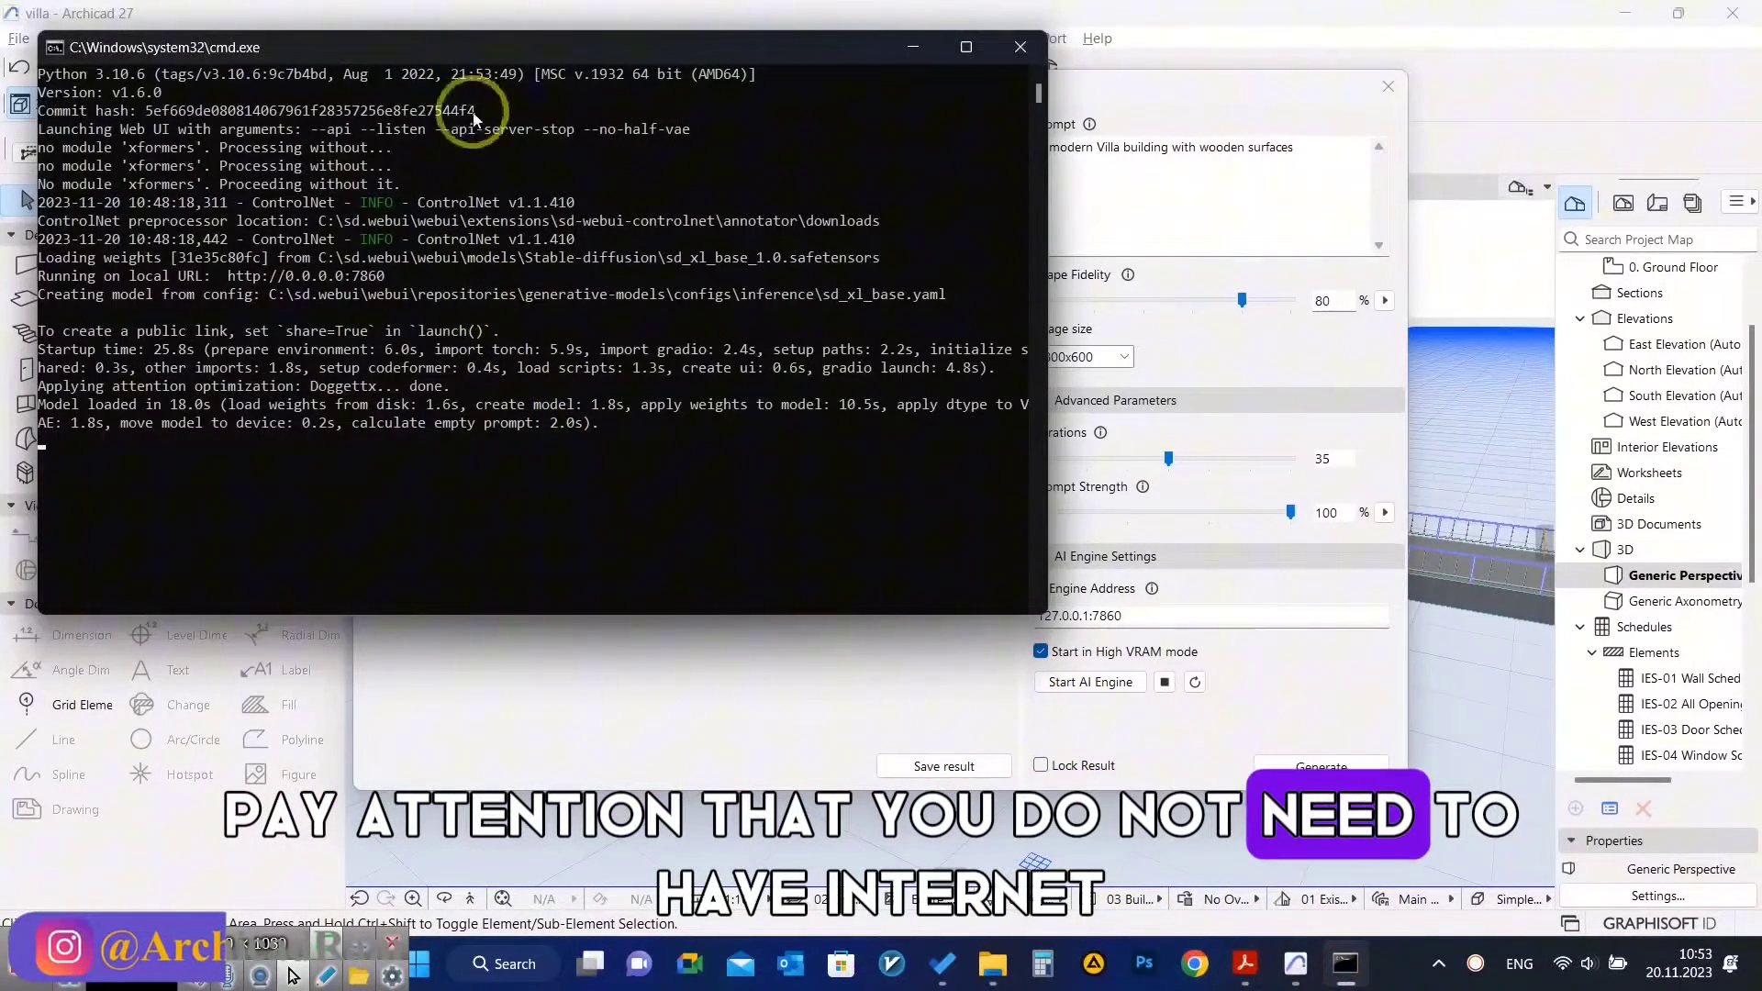
pyautogui.moveTo(356, 47); pyautogui.dragTo(420, 111)
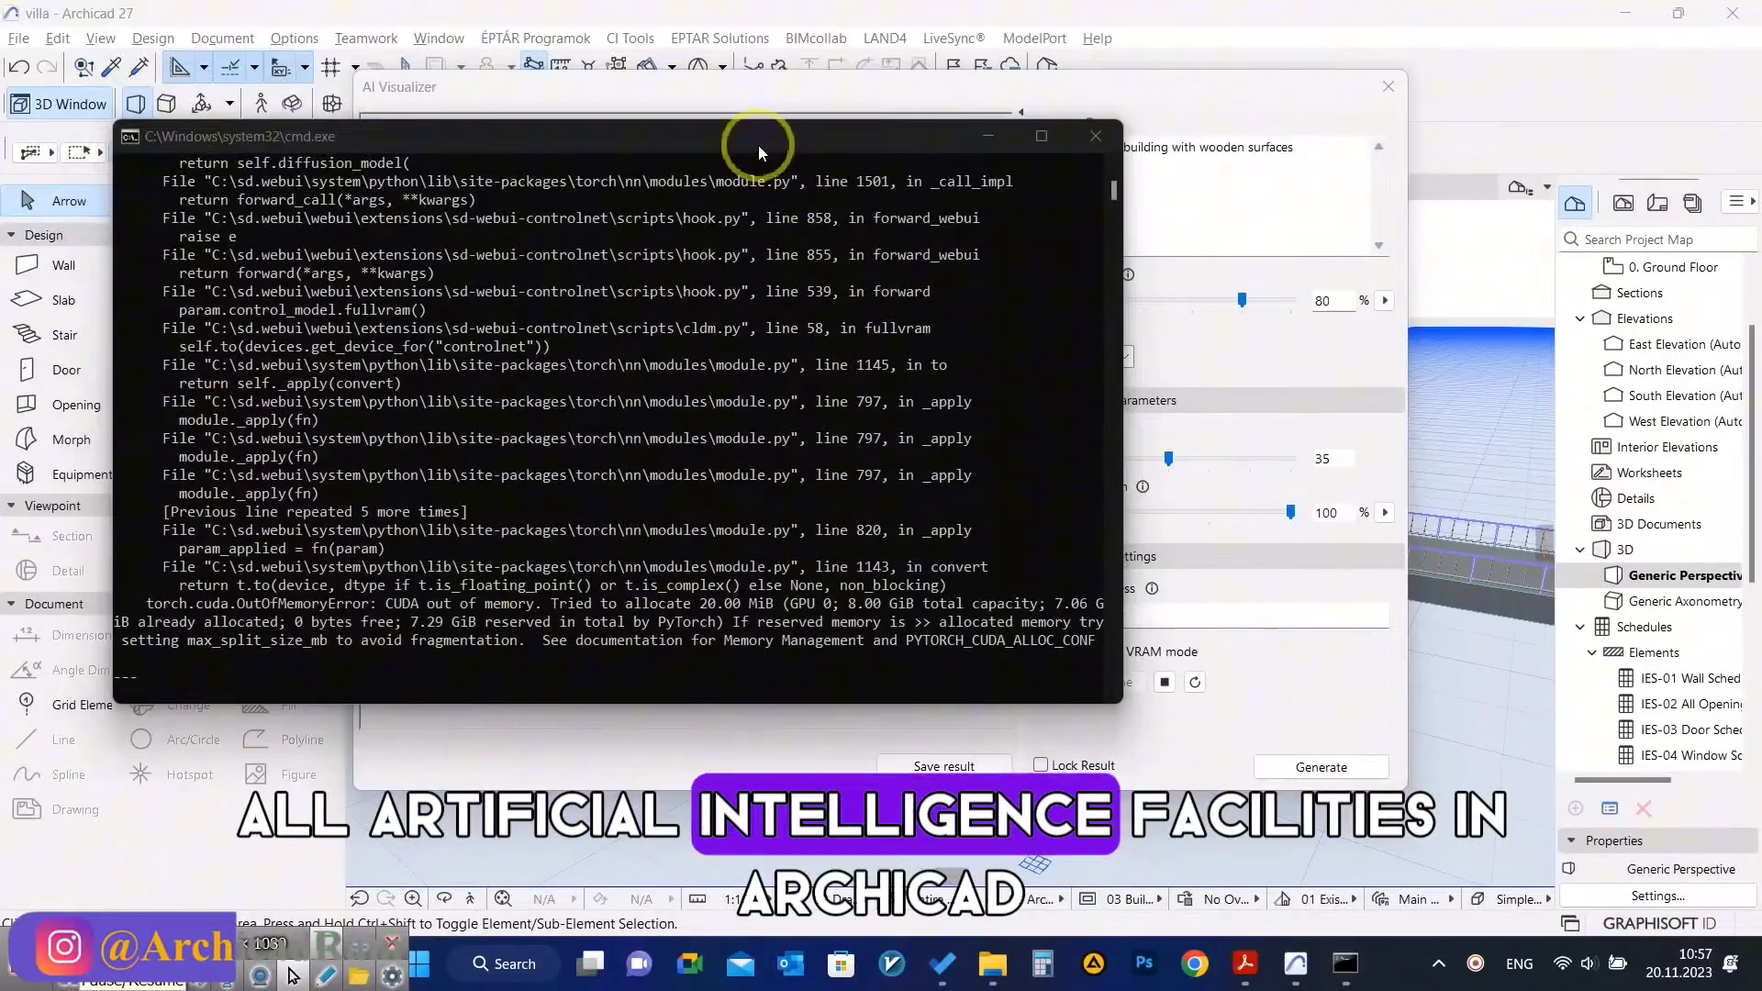
# Scroll the console output to review the CUDA out-of-memory traceback and runs reaching 100%.
pyautogui.scroll(10, 734, 395)
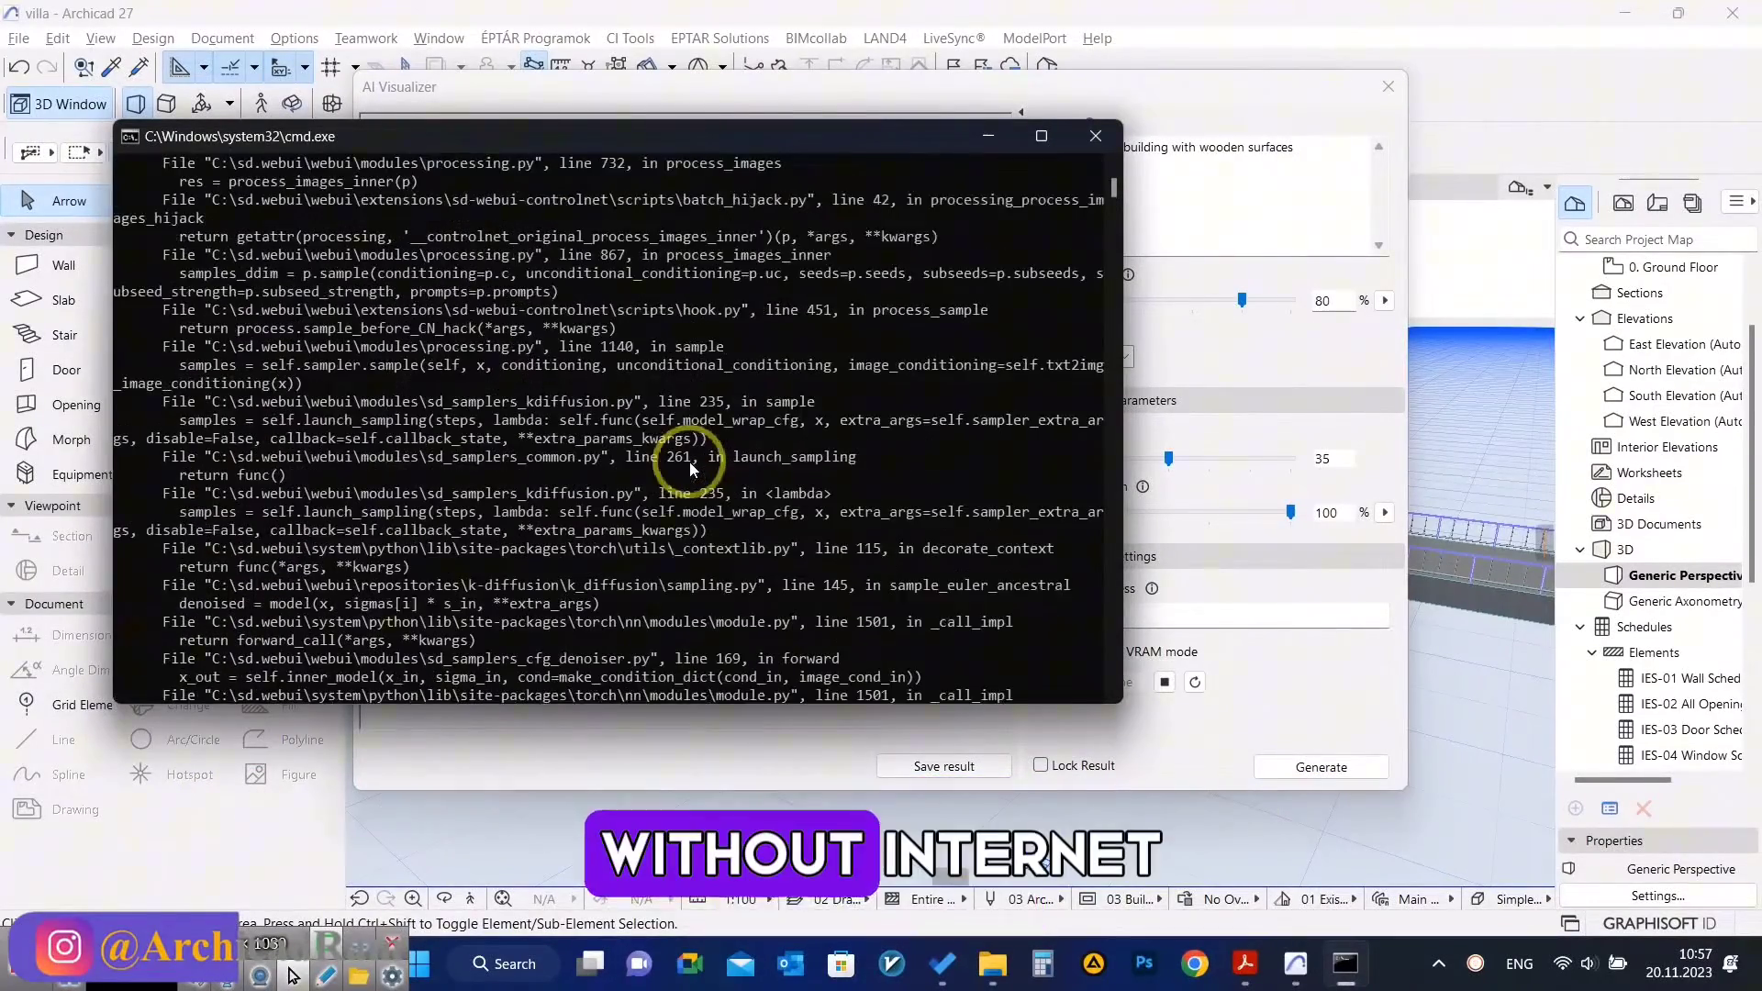
pyautogui.scroll(15, 691, 461)
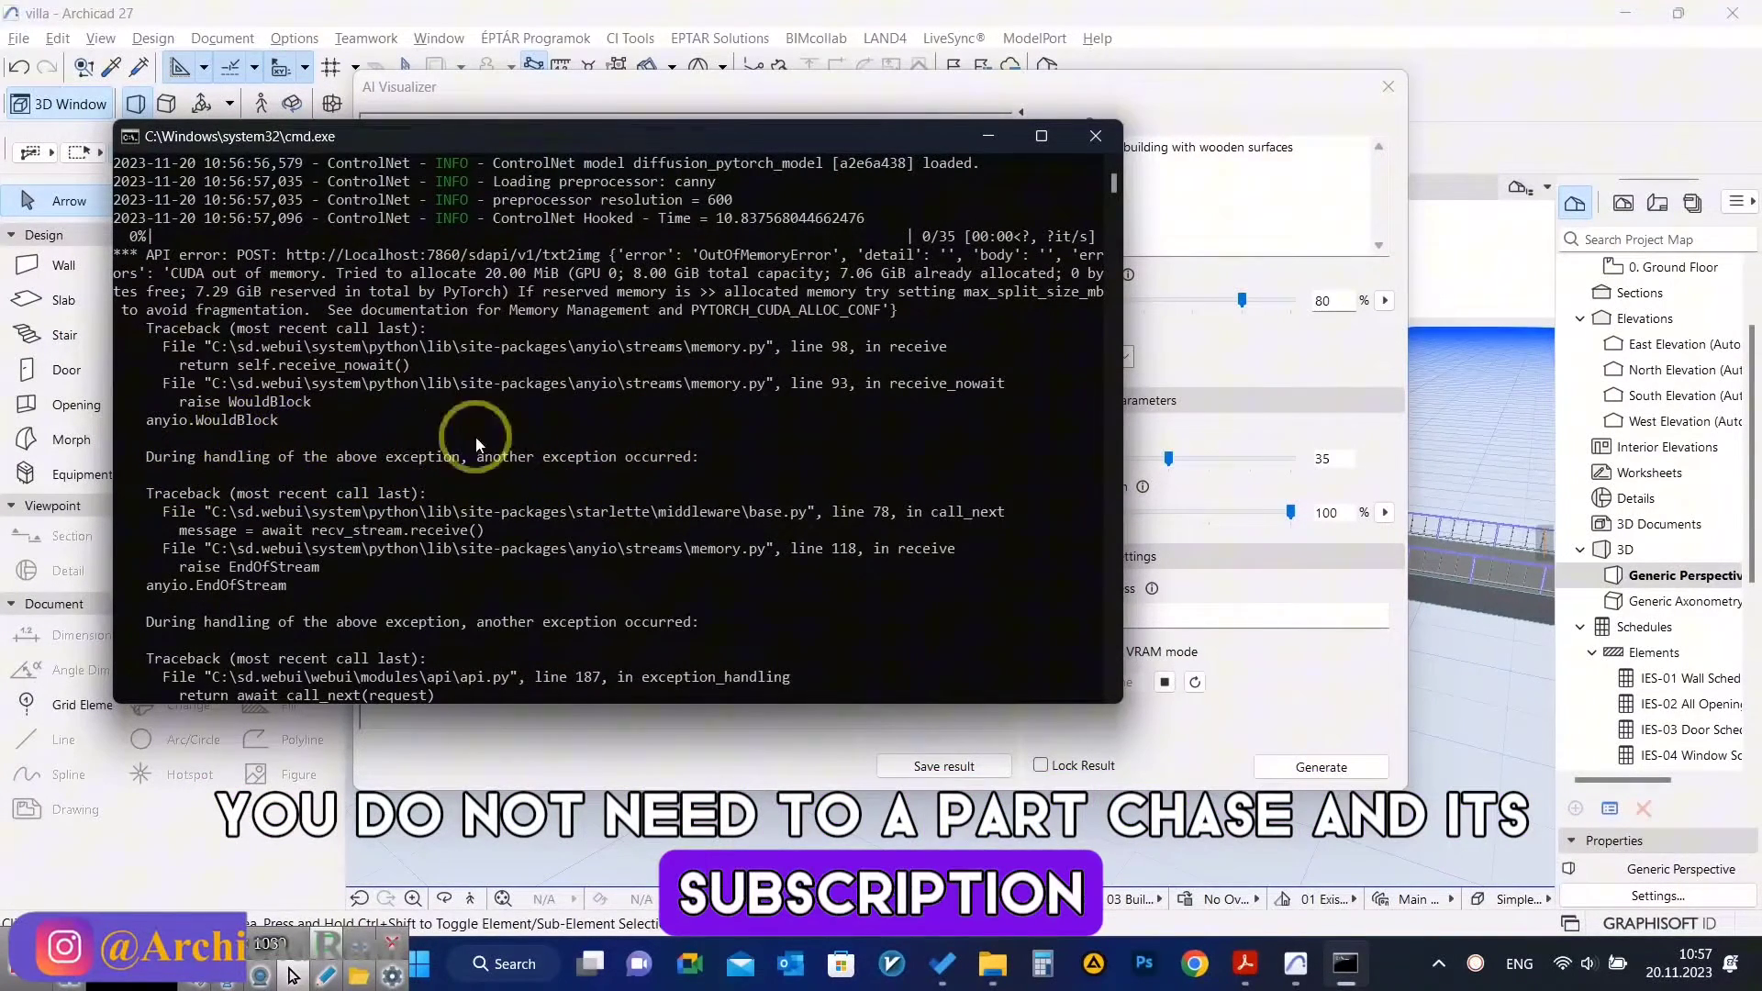
pyautogui.scroll(1, 620, 448)
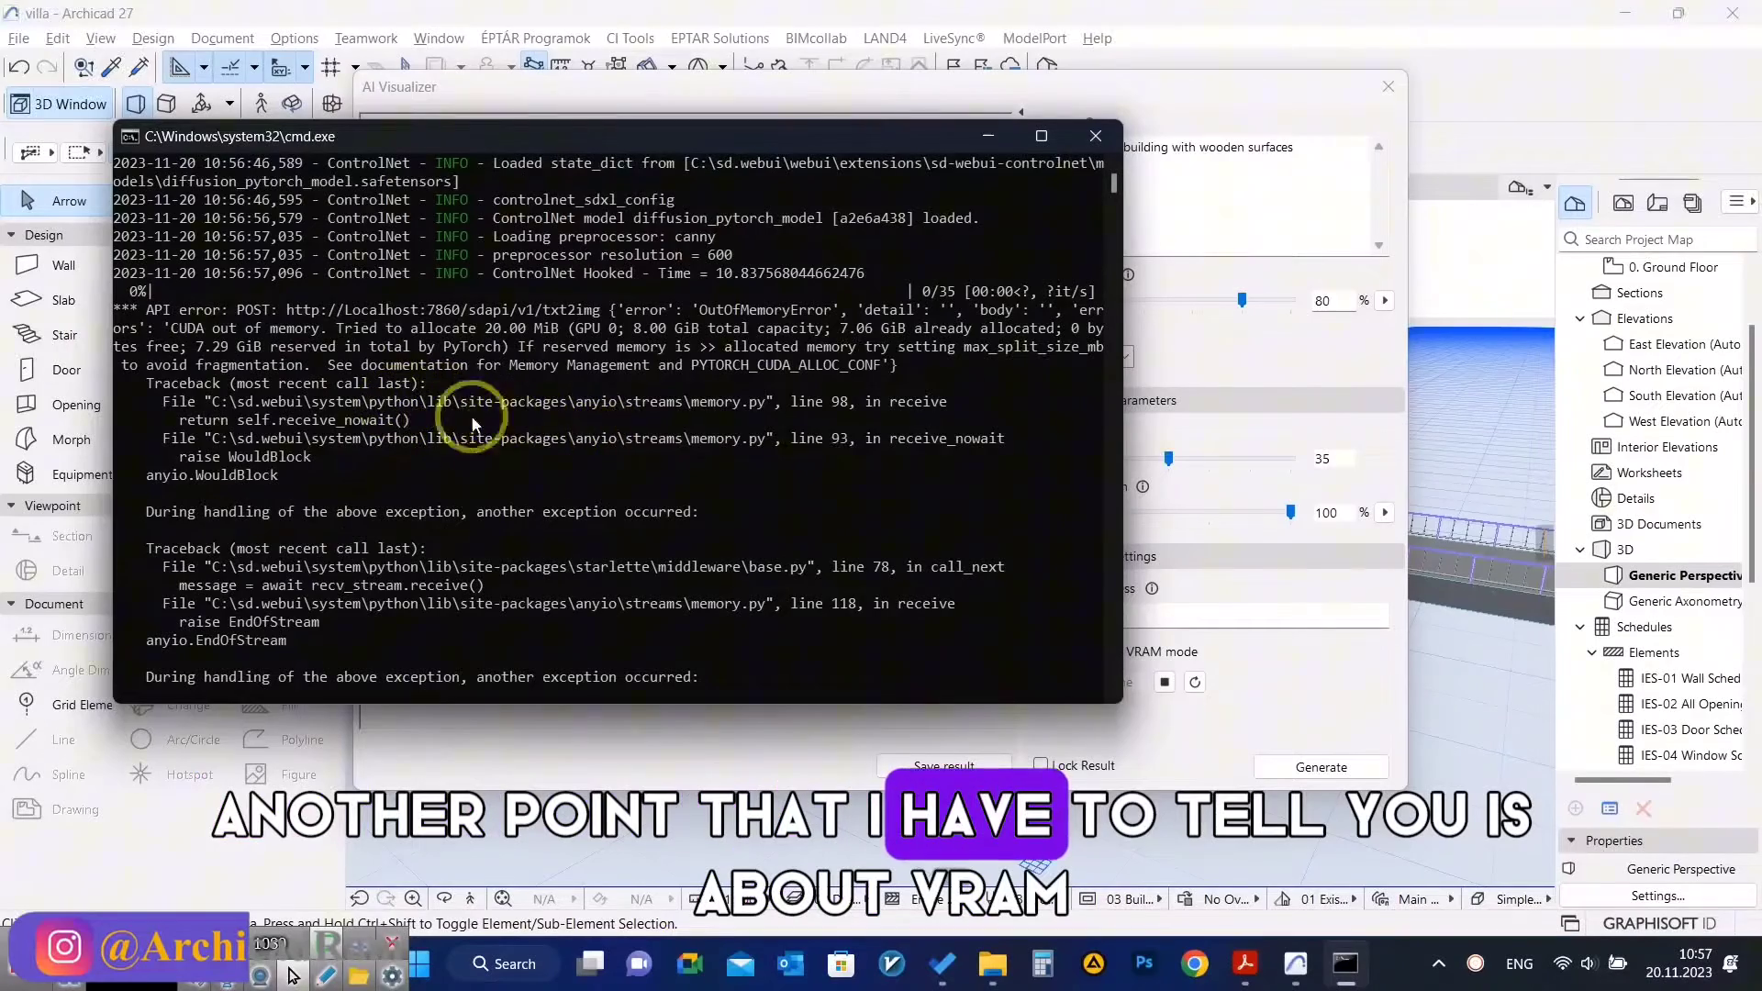
pyautogui.scroll(1, 677, 520)
pyautogui.scroll(-11, 677, 520)
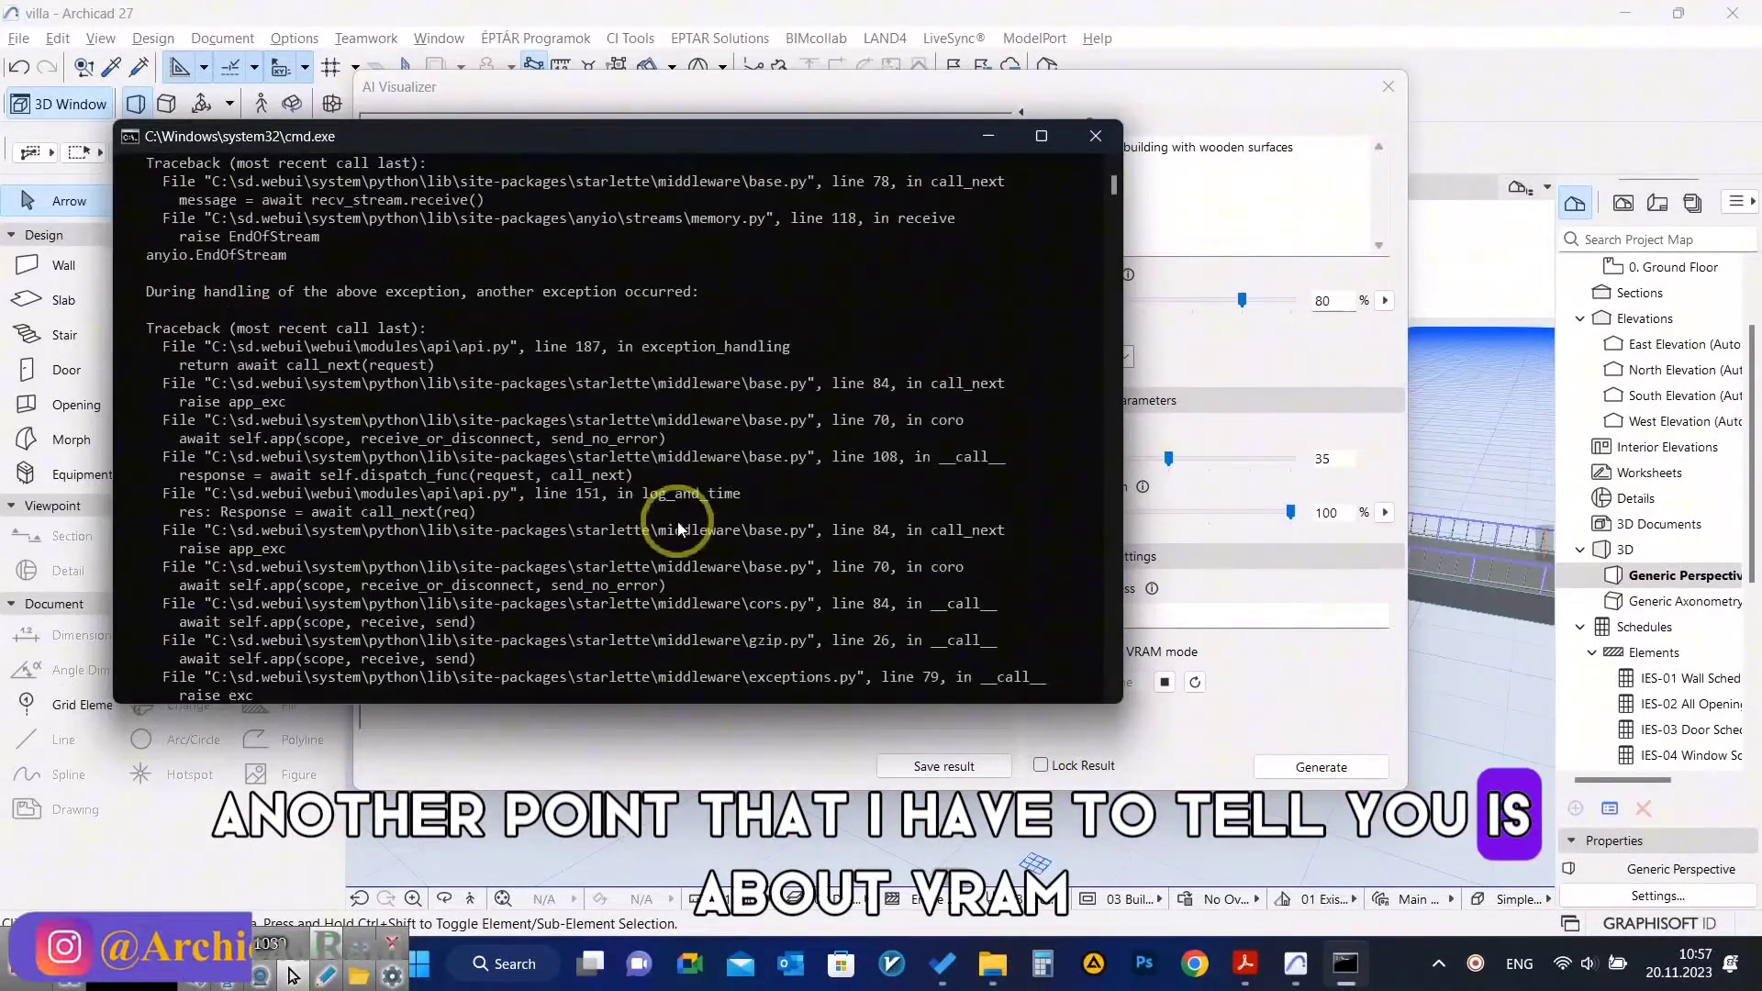
pyautogui.scroll(-1, 677, 521)
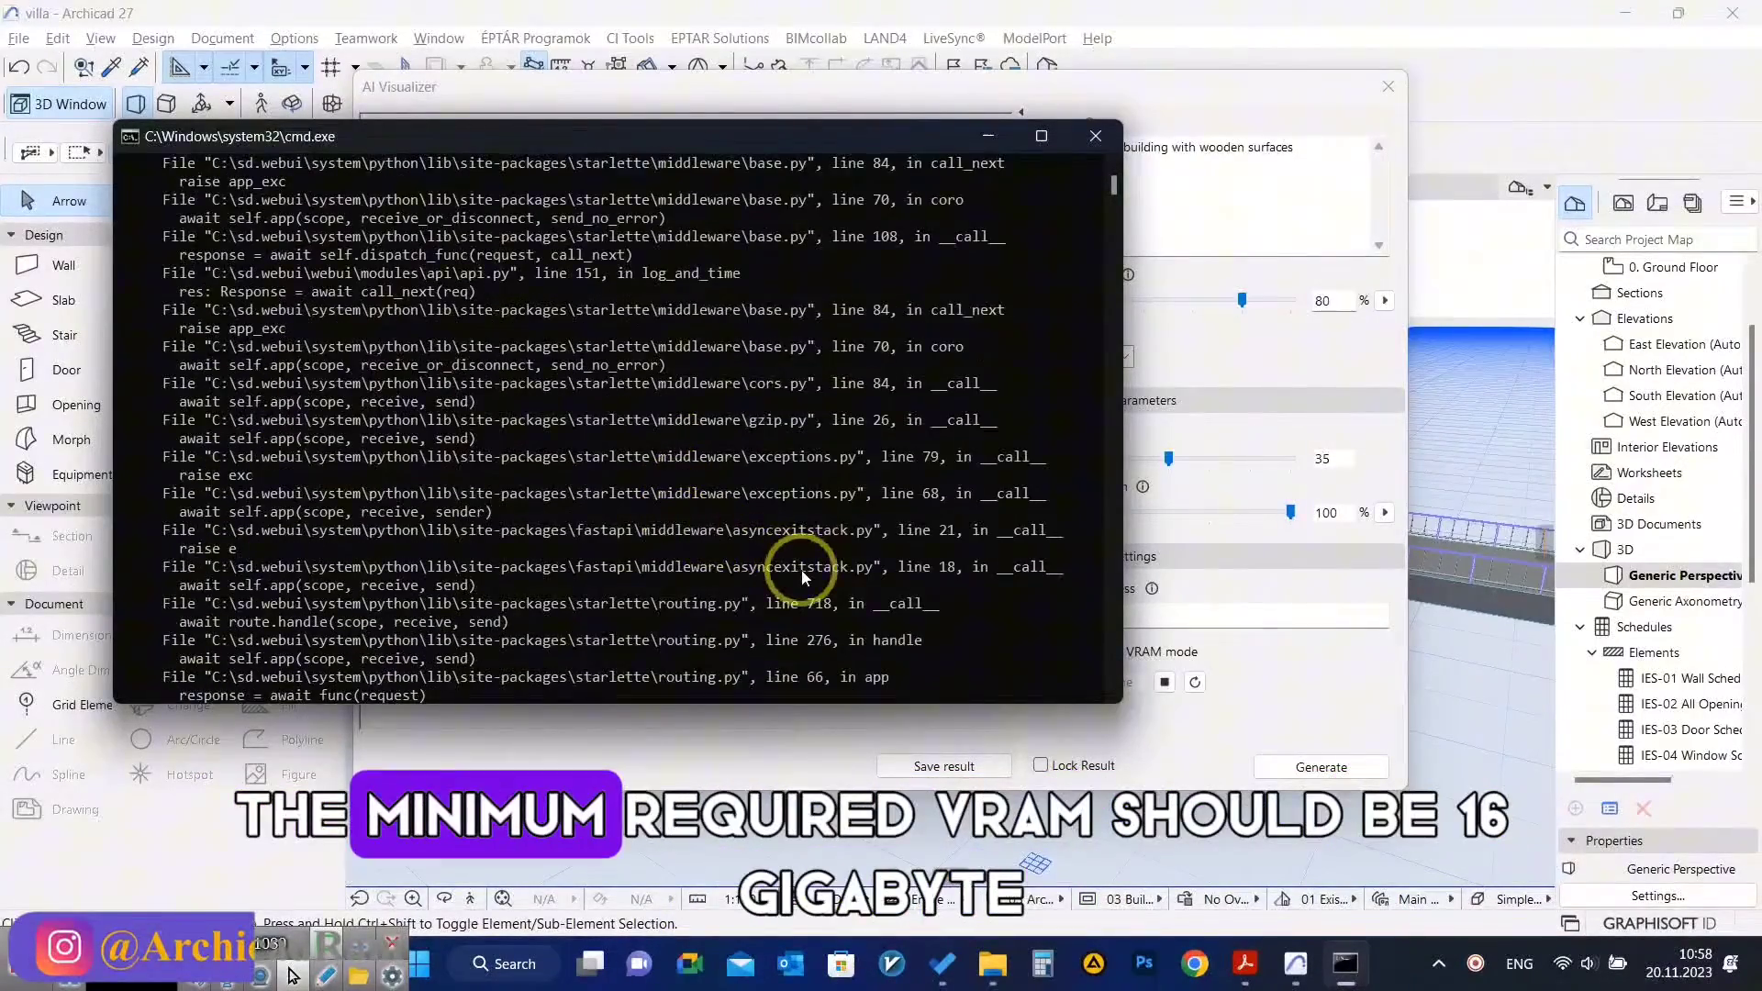
pyautogui.scroll(-15, 801, 570)
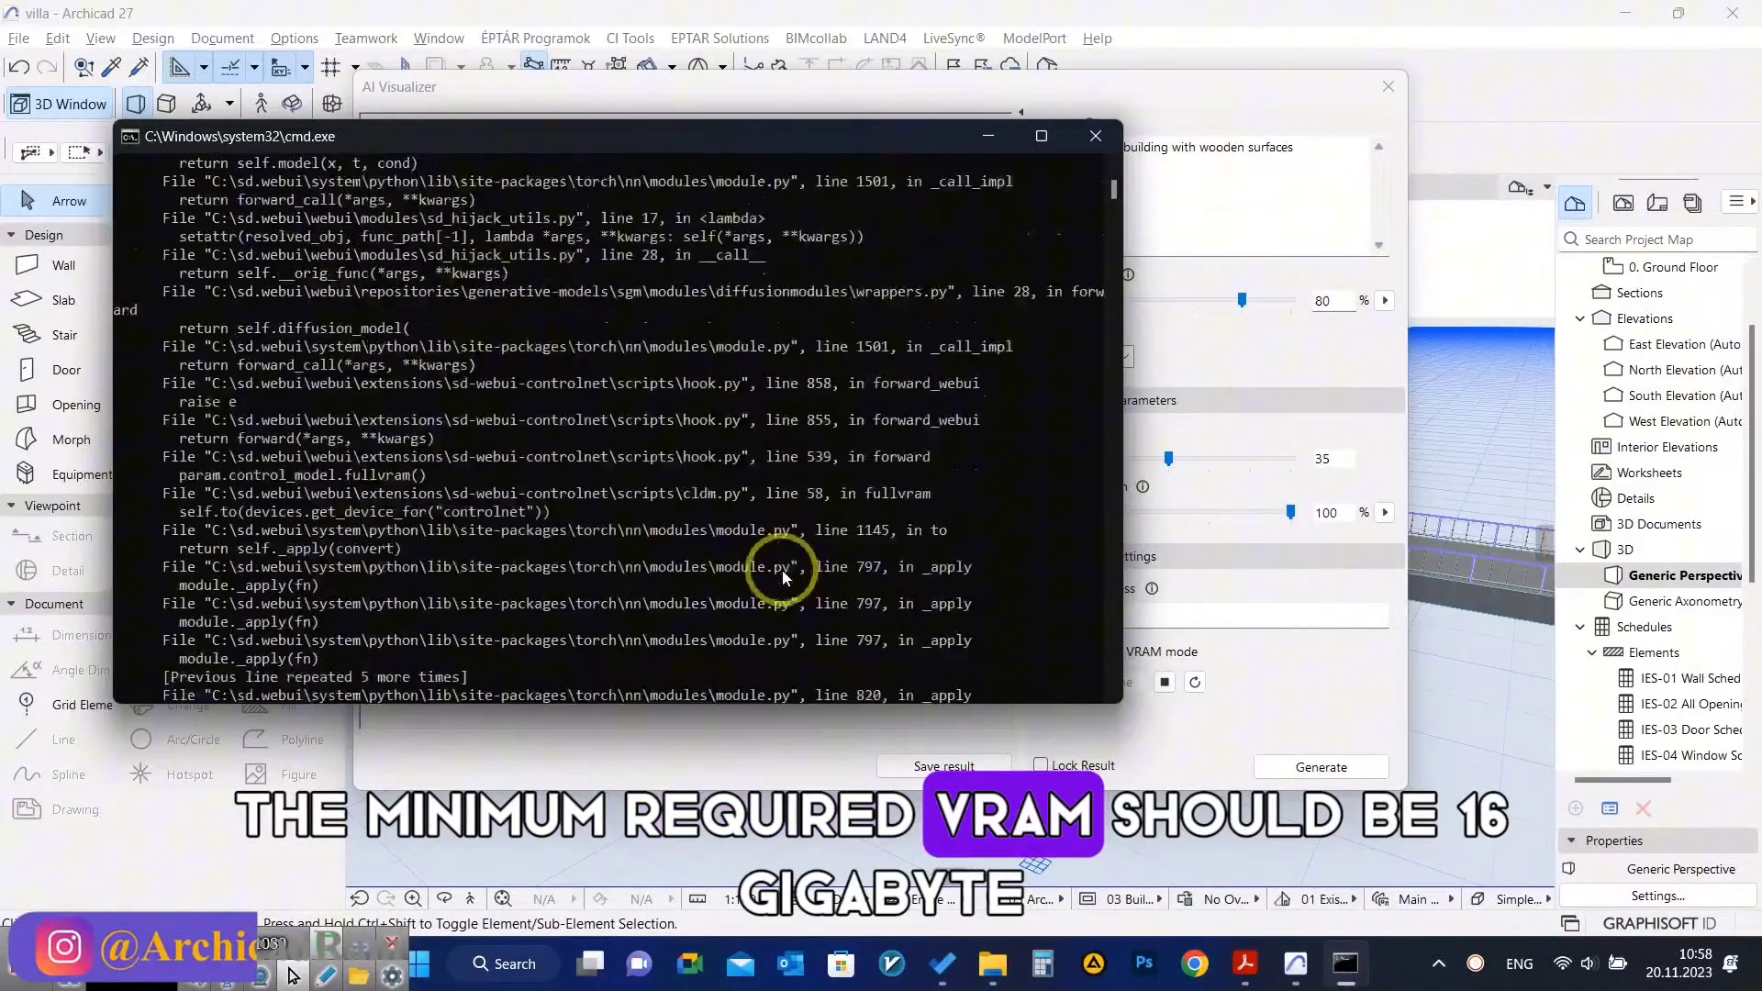
pyautogui.scroll(-7, 782, 570)
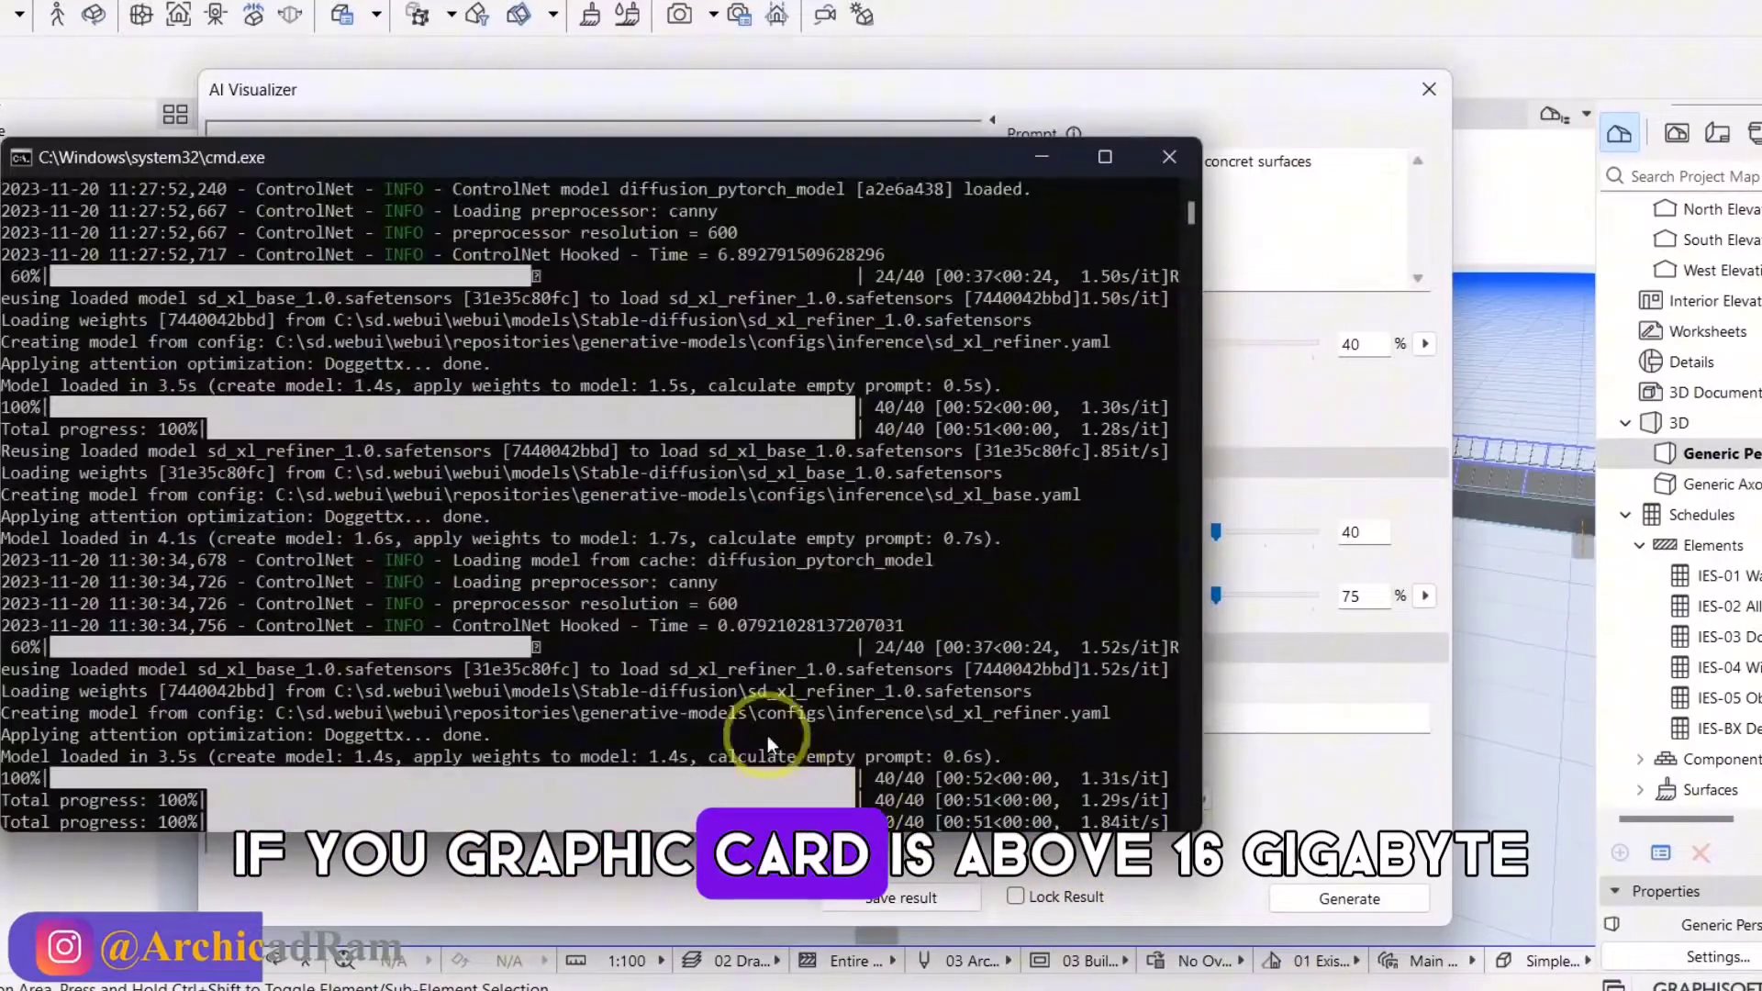
# Edit the prompt and generate a render with lowered Shape Fidelity and Prompt Strength.
pyautogui.click(1037, 161)
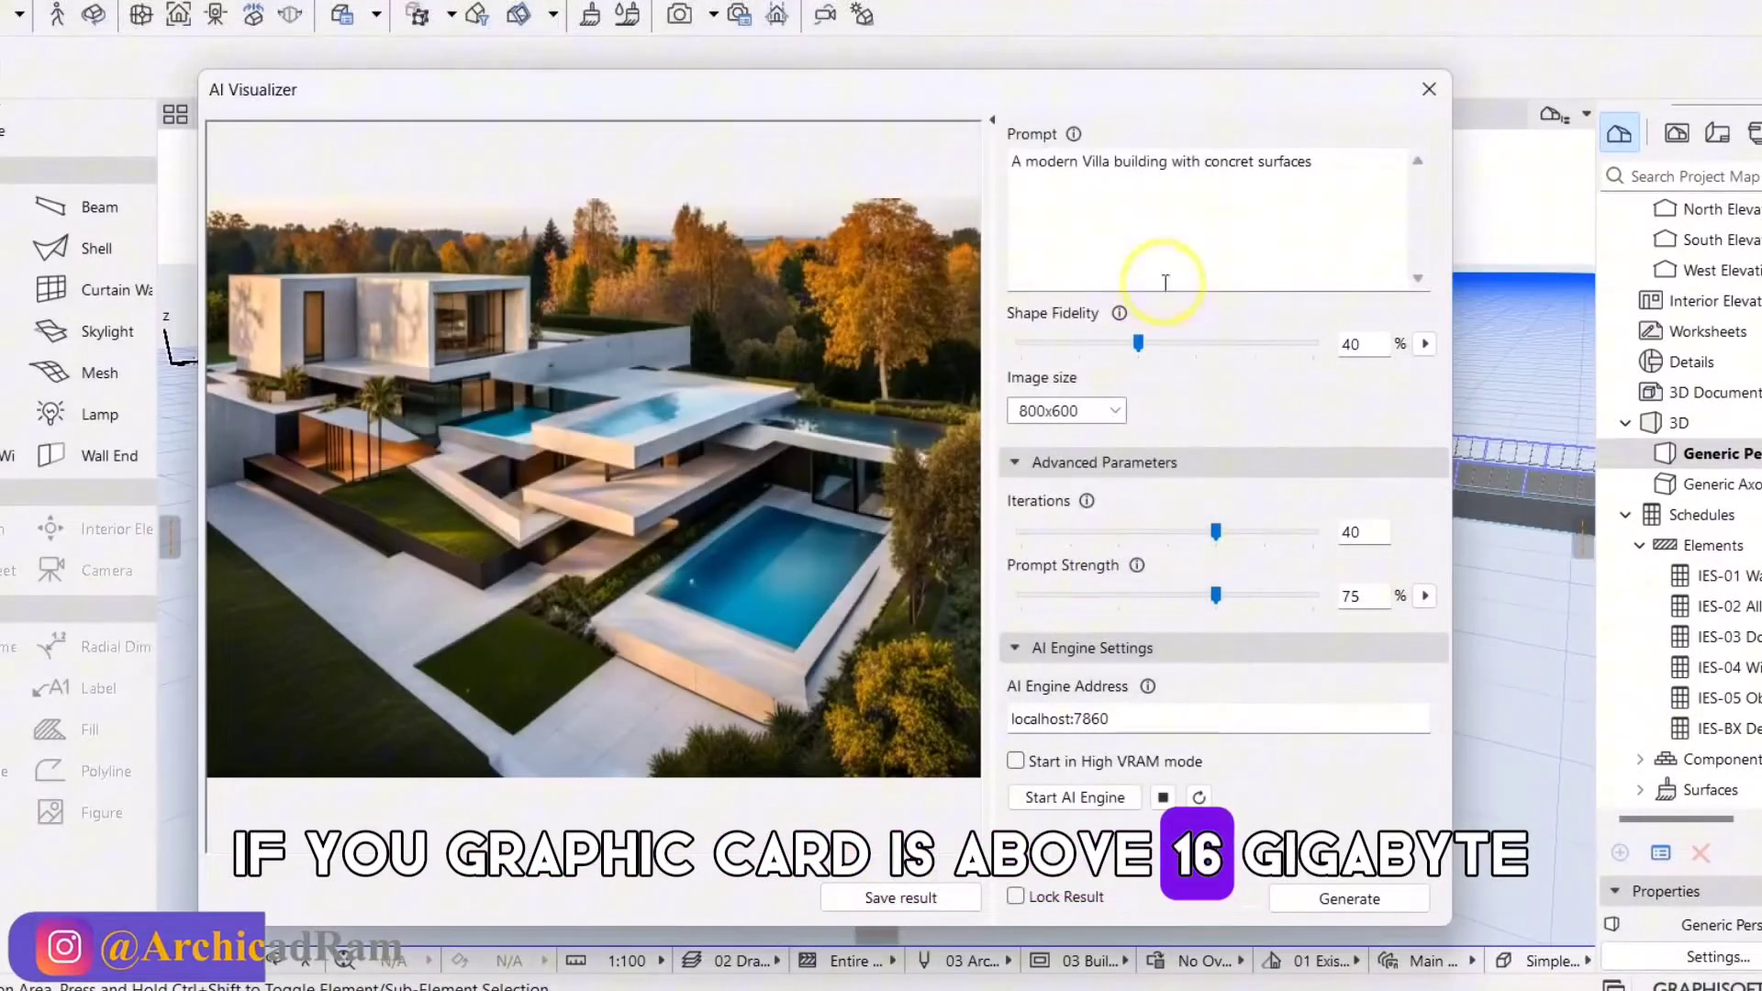
pyautogui.click(1056, 165)
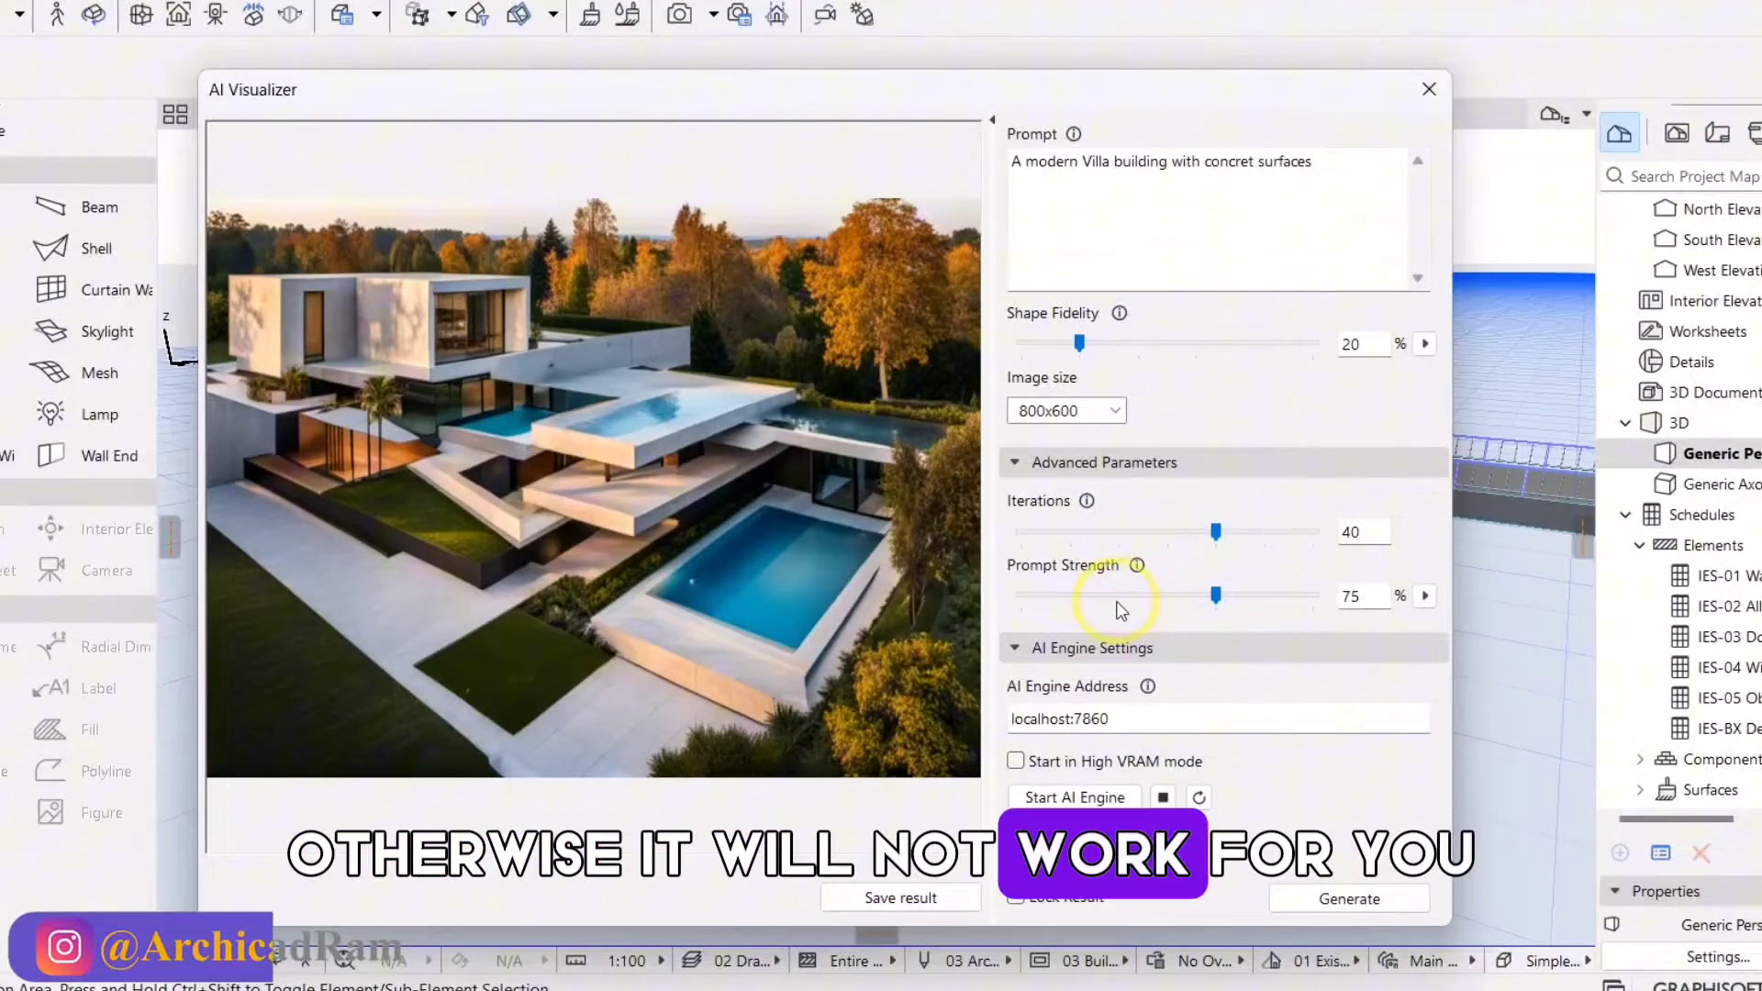
pyautogui.click(1345, 899)
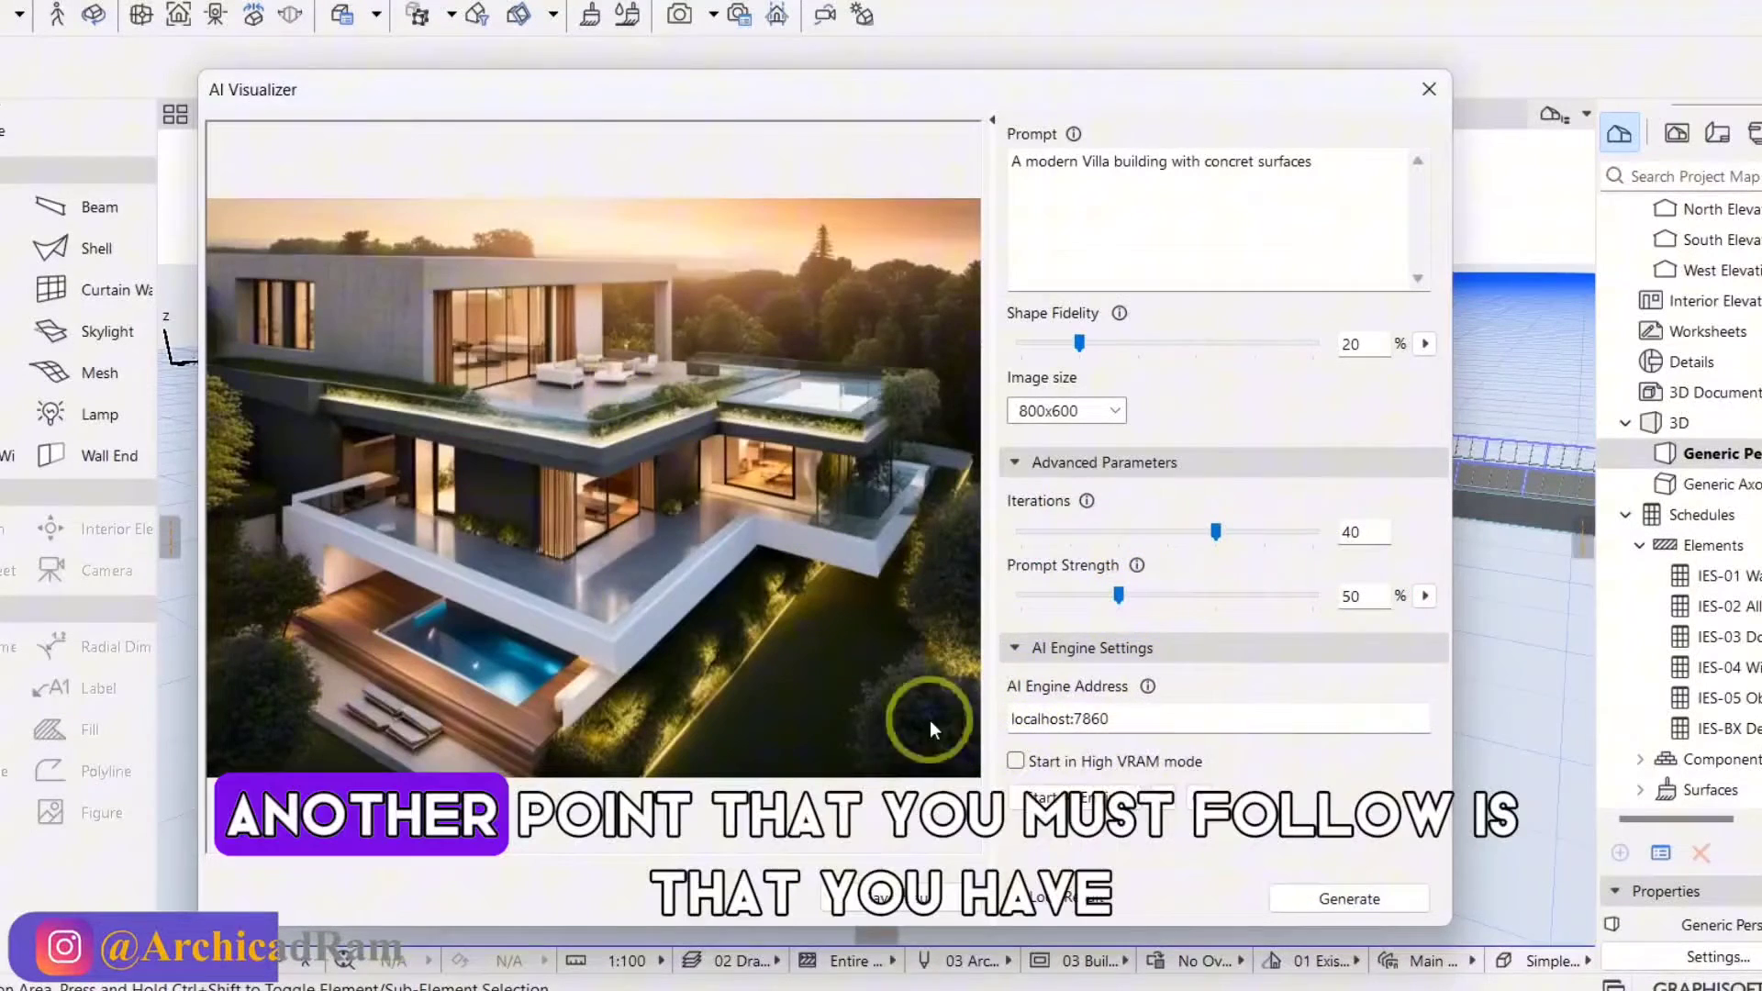
# Save the finished villa render, then set the image size to 1216x832.
pyautogui.click(903, 898)
pyautogui.click(744, 569)
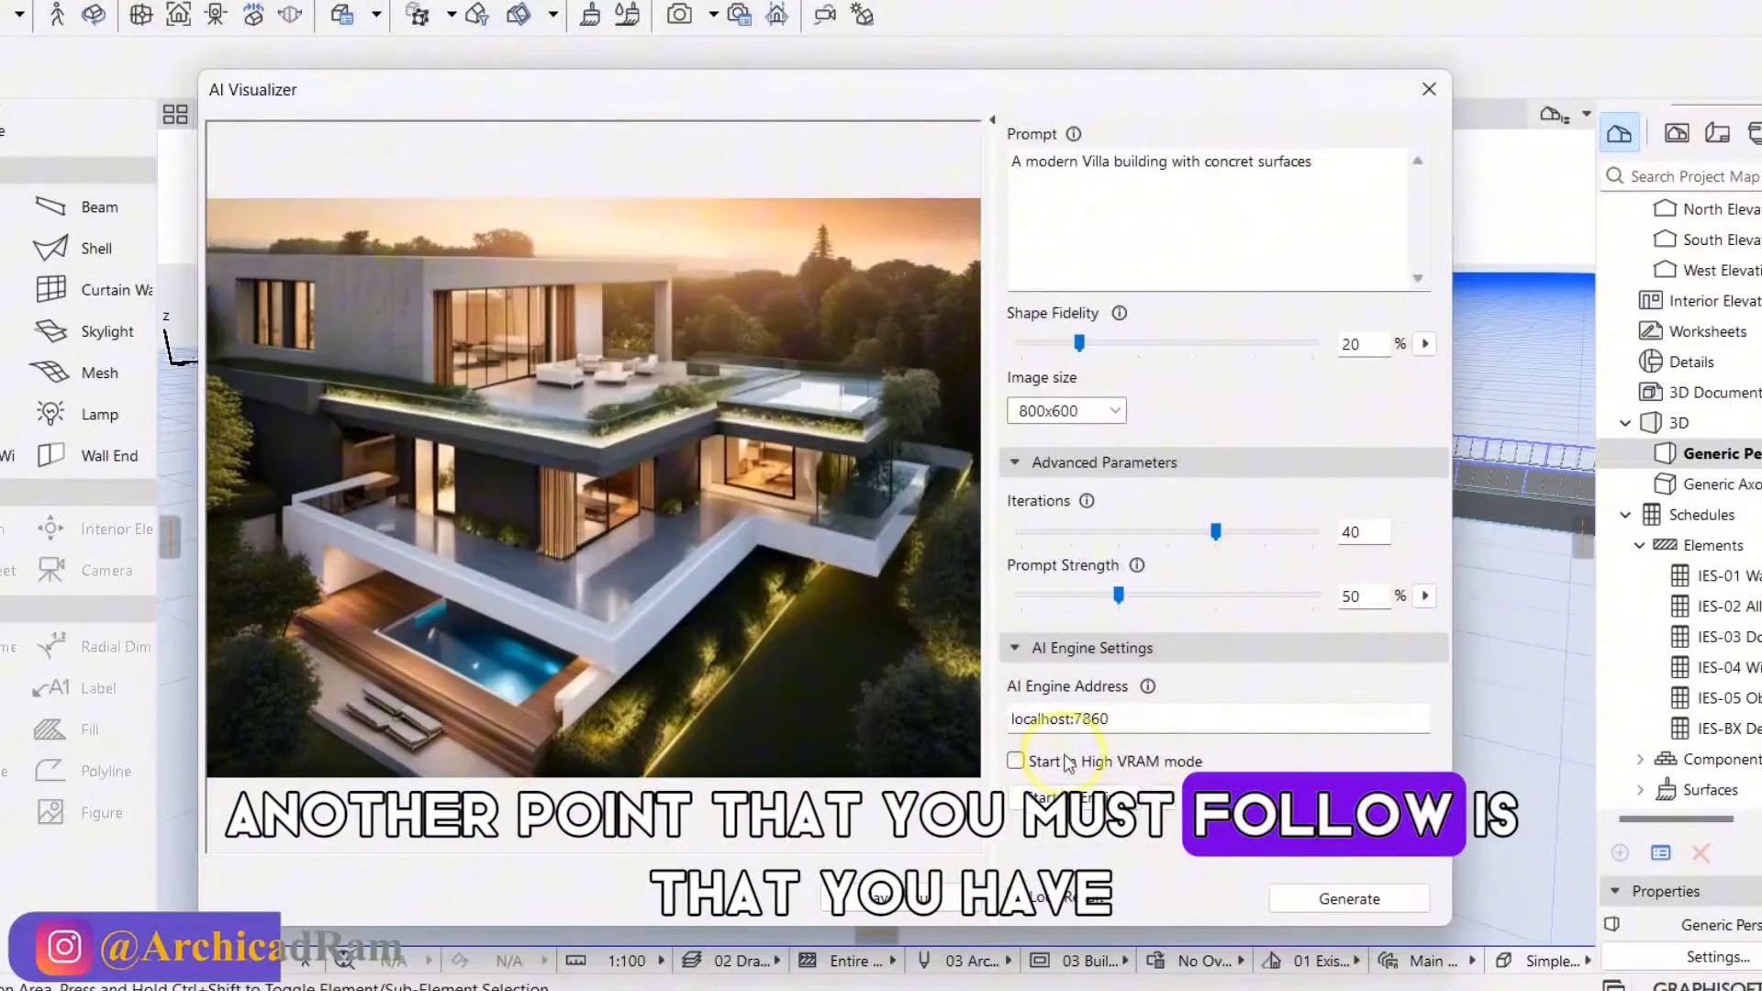
pyautogui.click(1067, 410)
pyautogui.click(1056, 497)
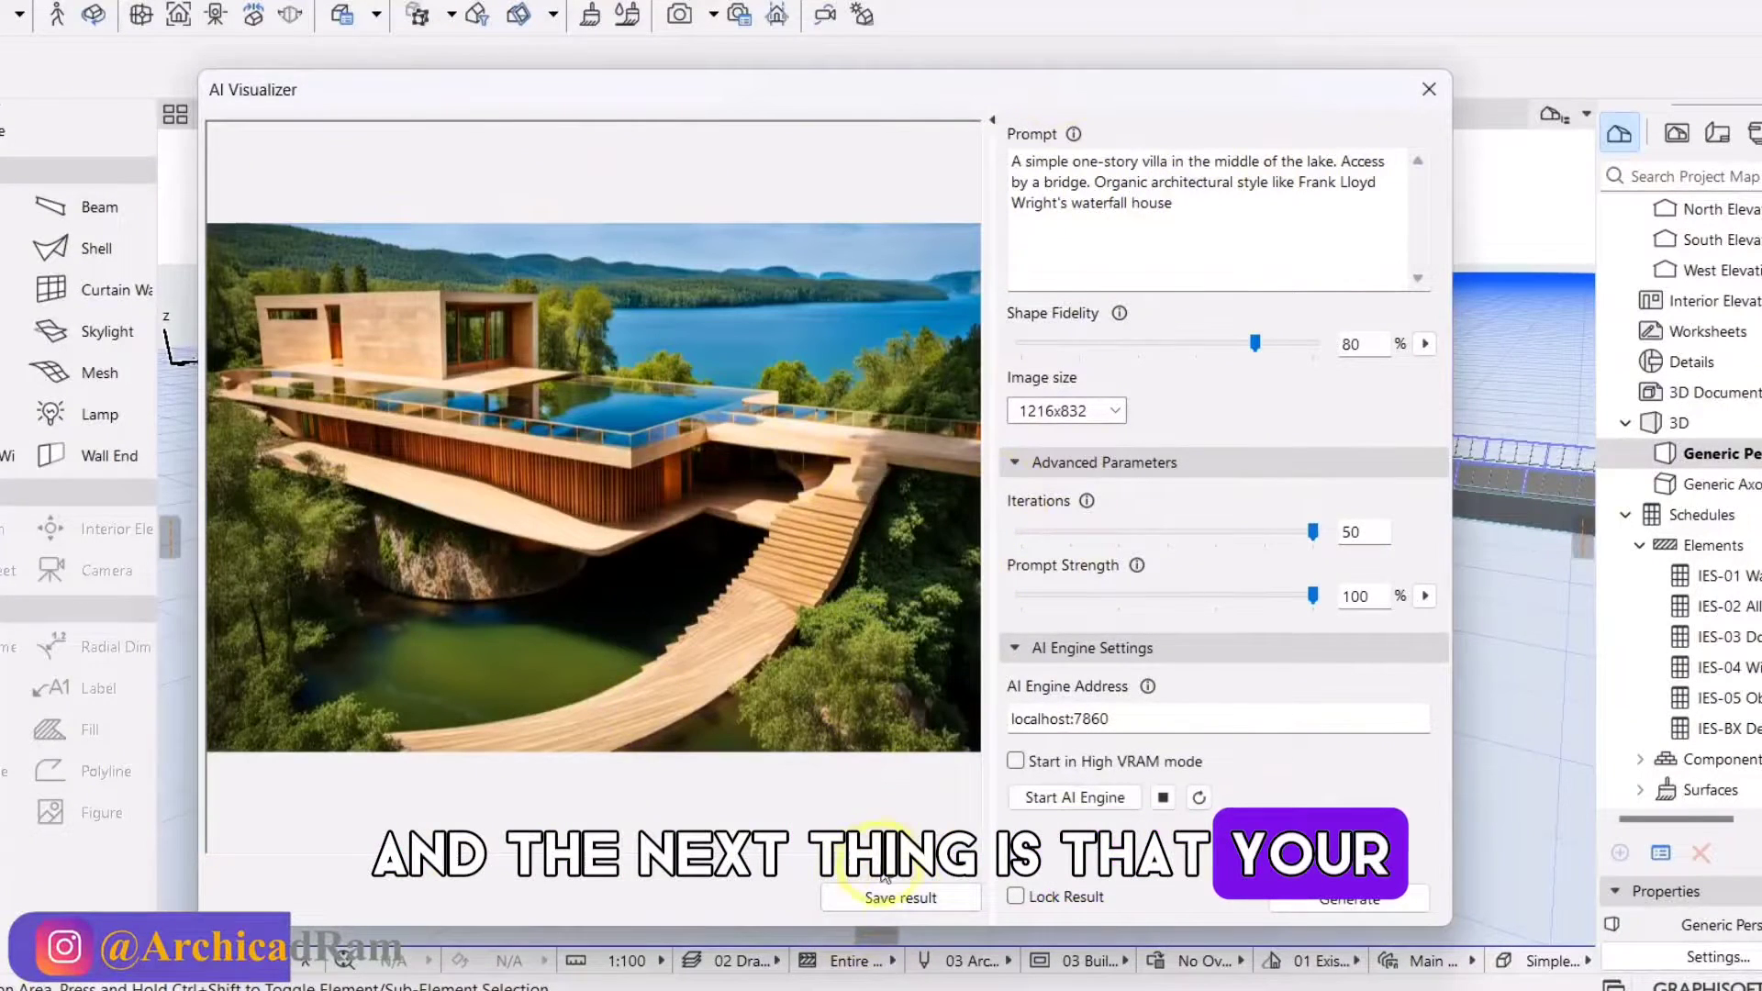
# Save the current lake villa render and add concrete surfaces to the prompt.
pyautogui.click(901, 898)
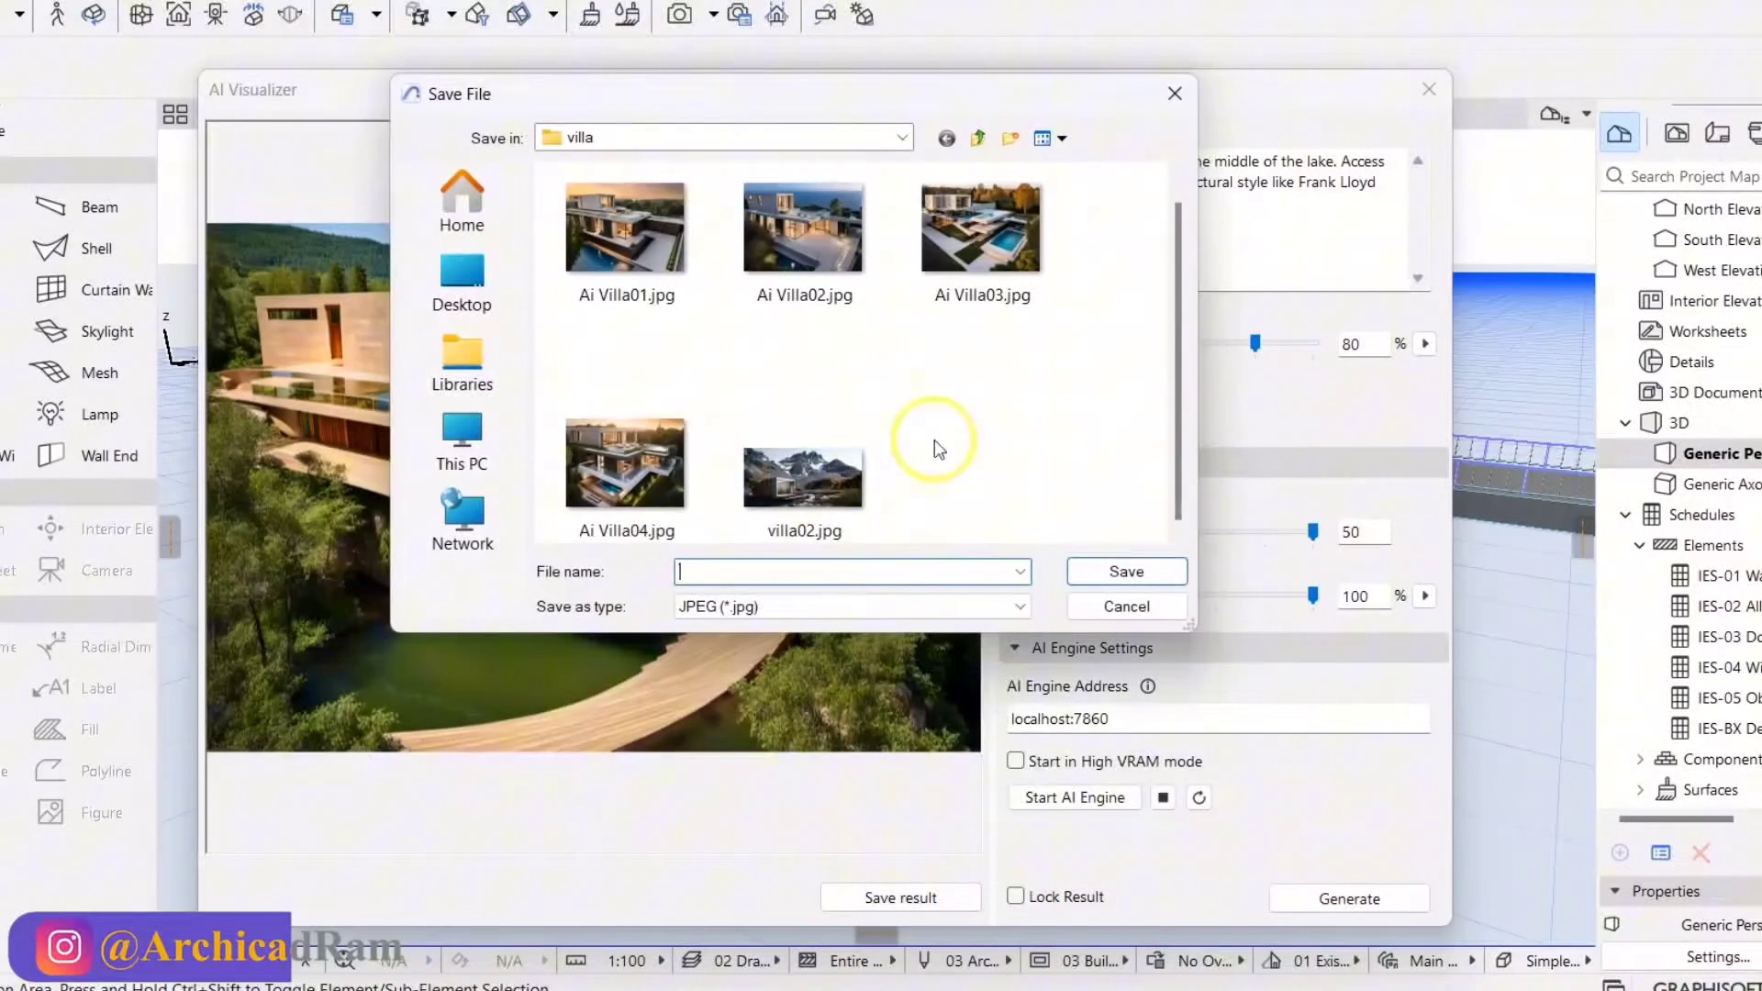
pyautogui.click(1121, 572)
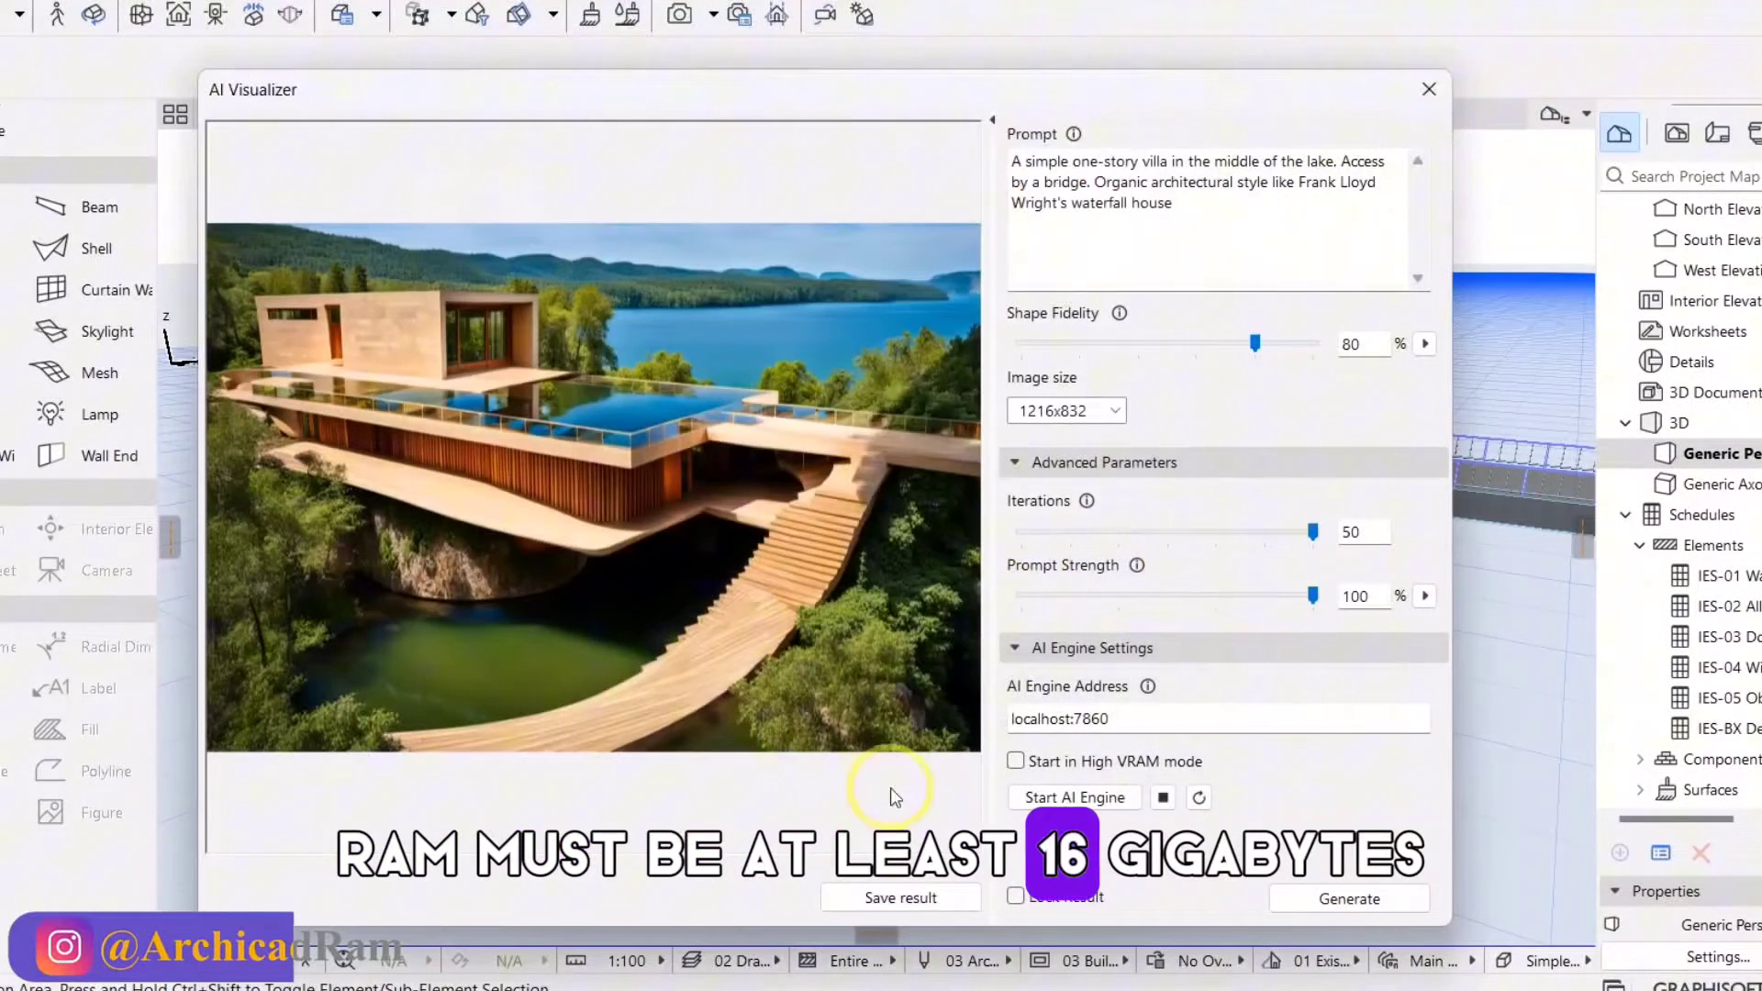
pyautogui.click(1334, 161)
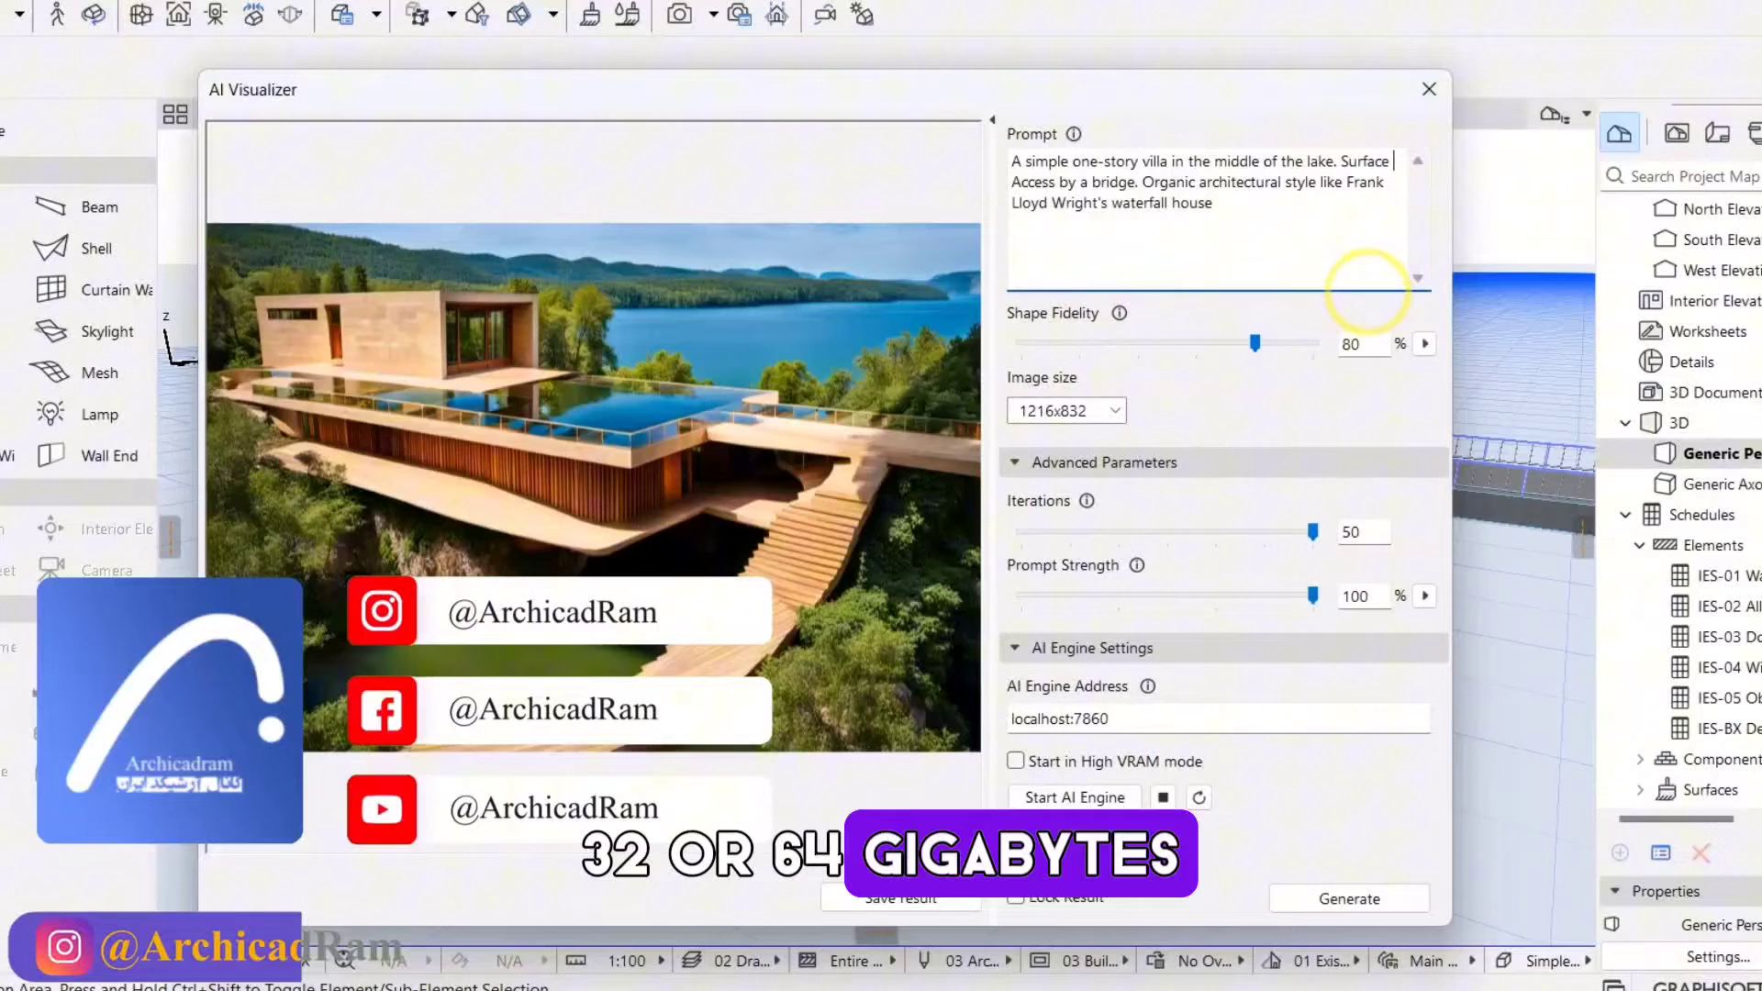
pyautogui.write('cret.')
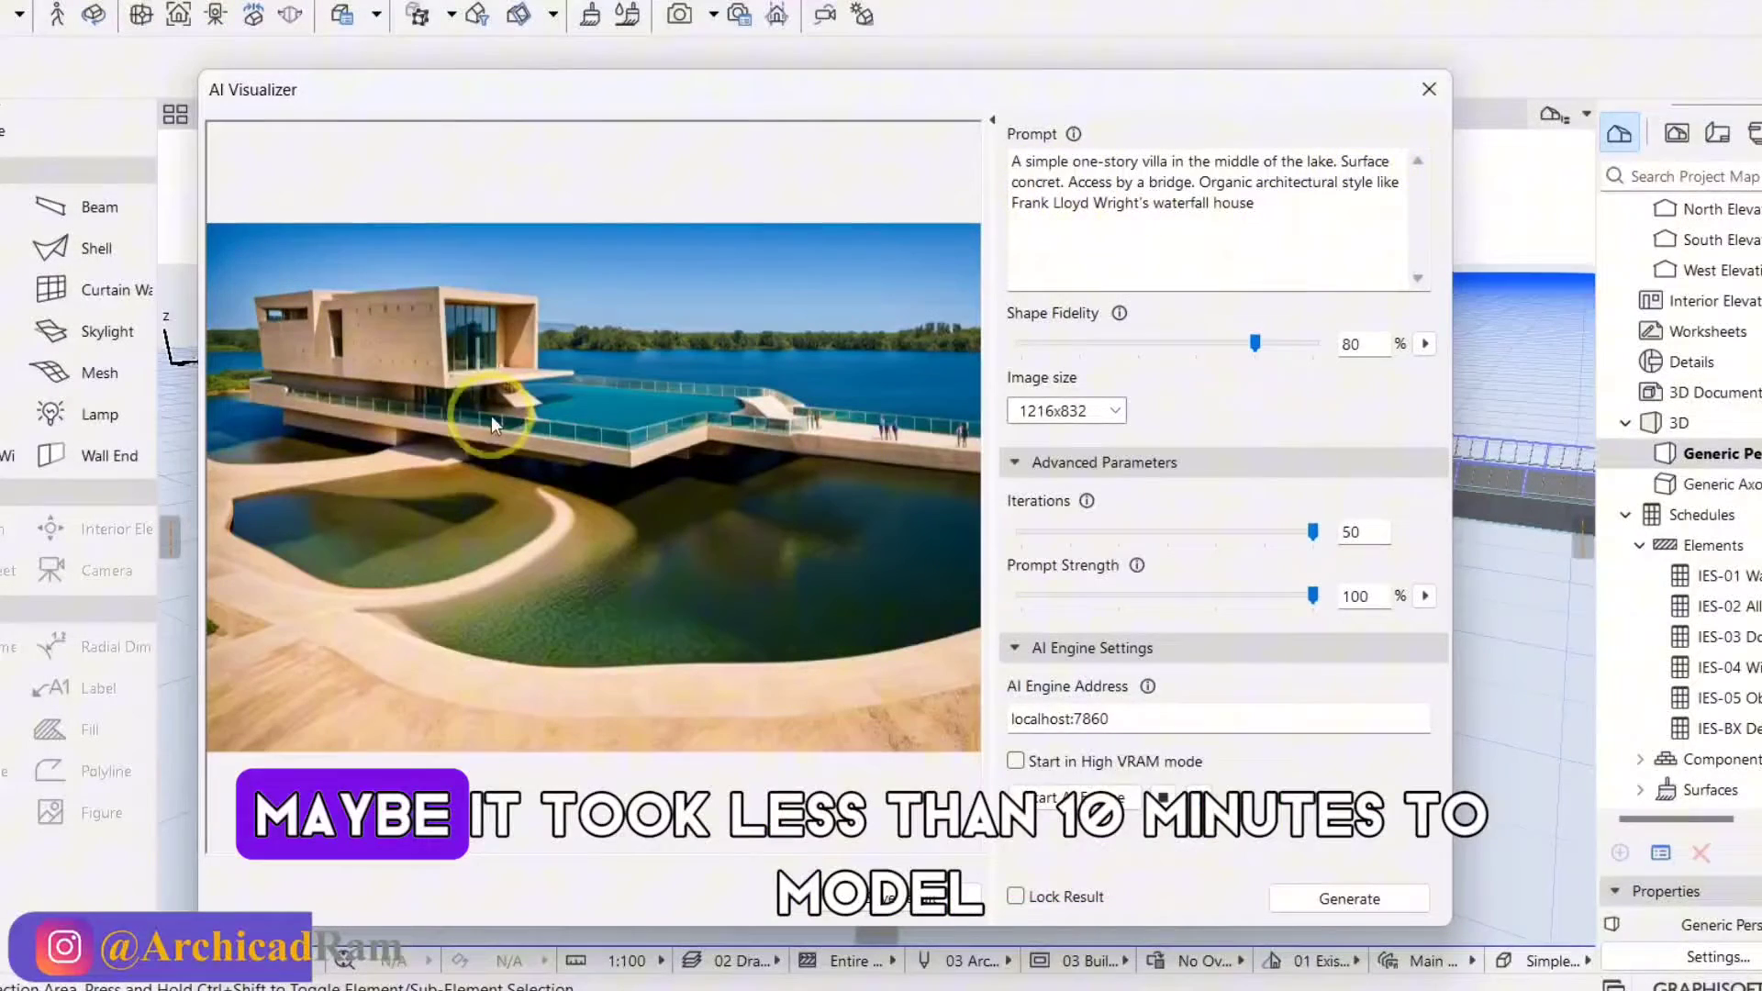
# Save the new concrete villa render as Ai Villa07.jpg.
pyautogui.click(885, 893)
pyautogui.moveTo(732, 571); pyautogui.dragTo(740, 571)
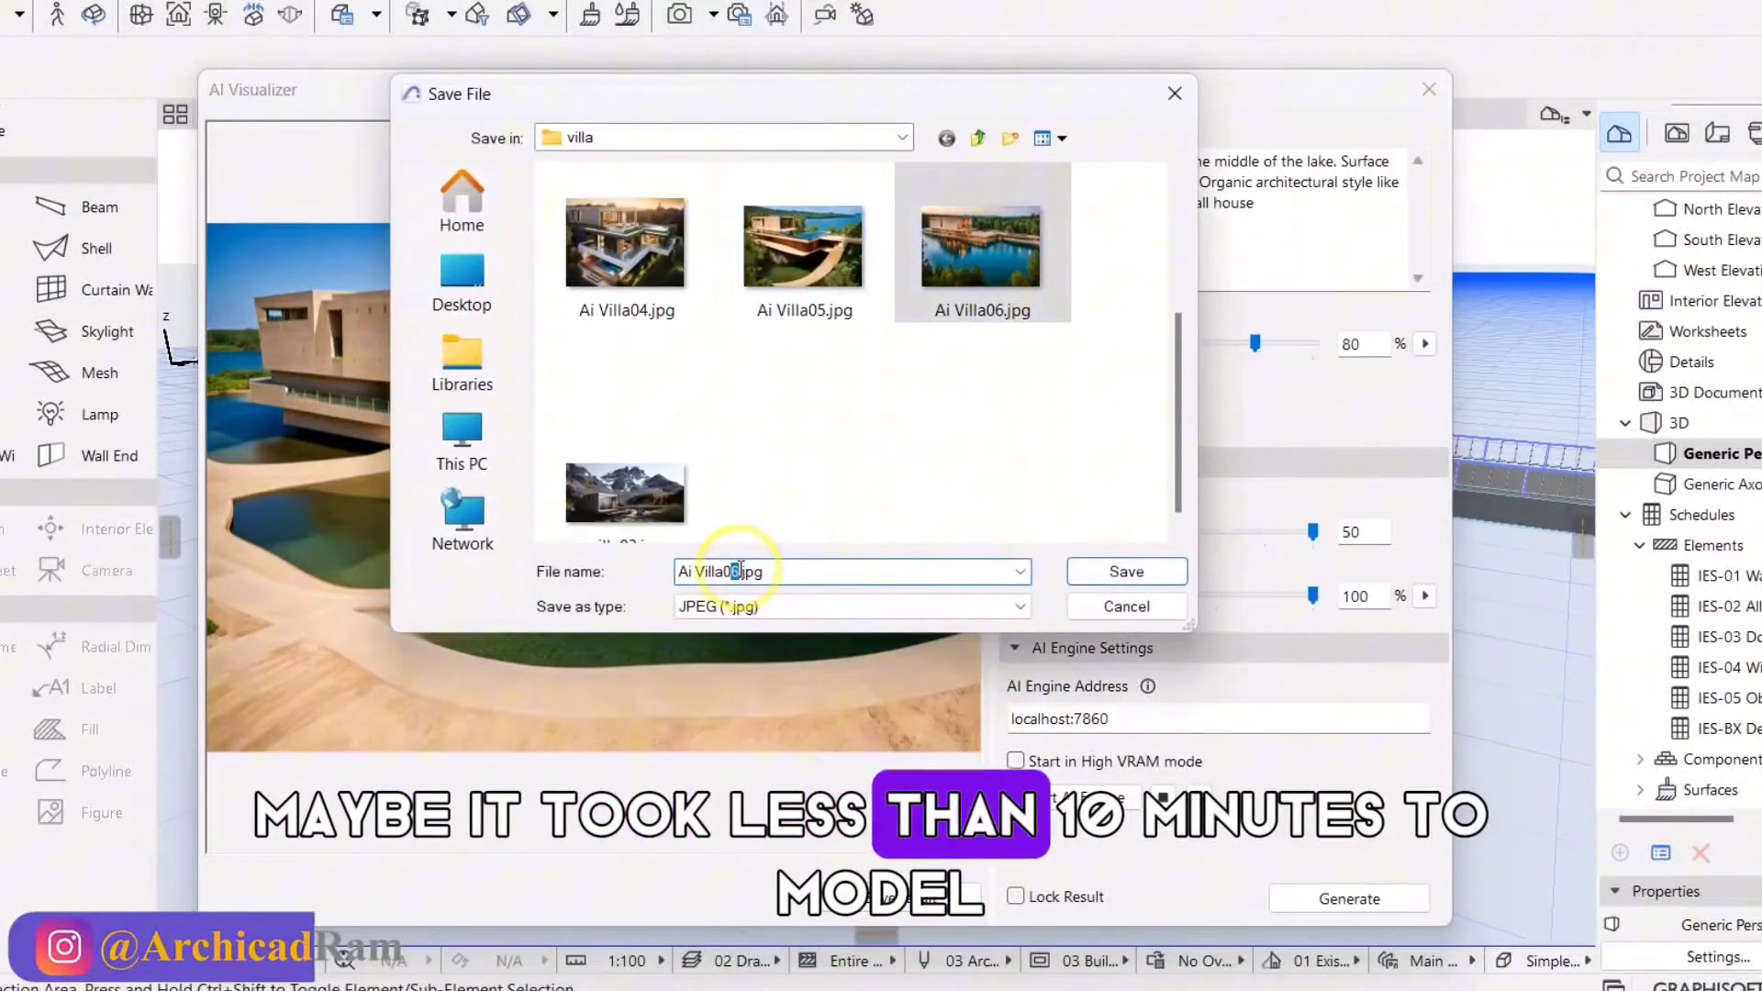
pyautogui.write('7')
pyautogui.press('Return')
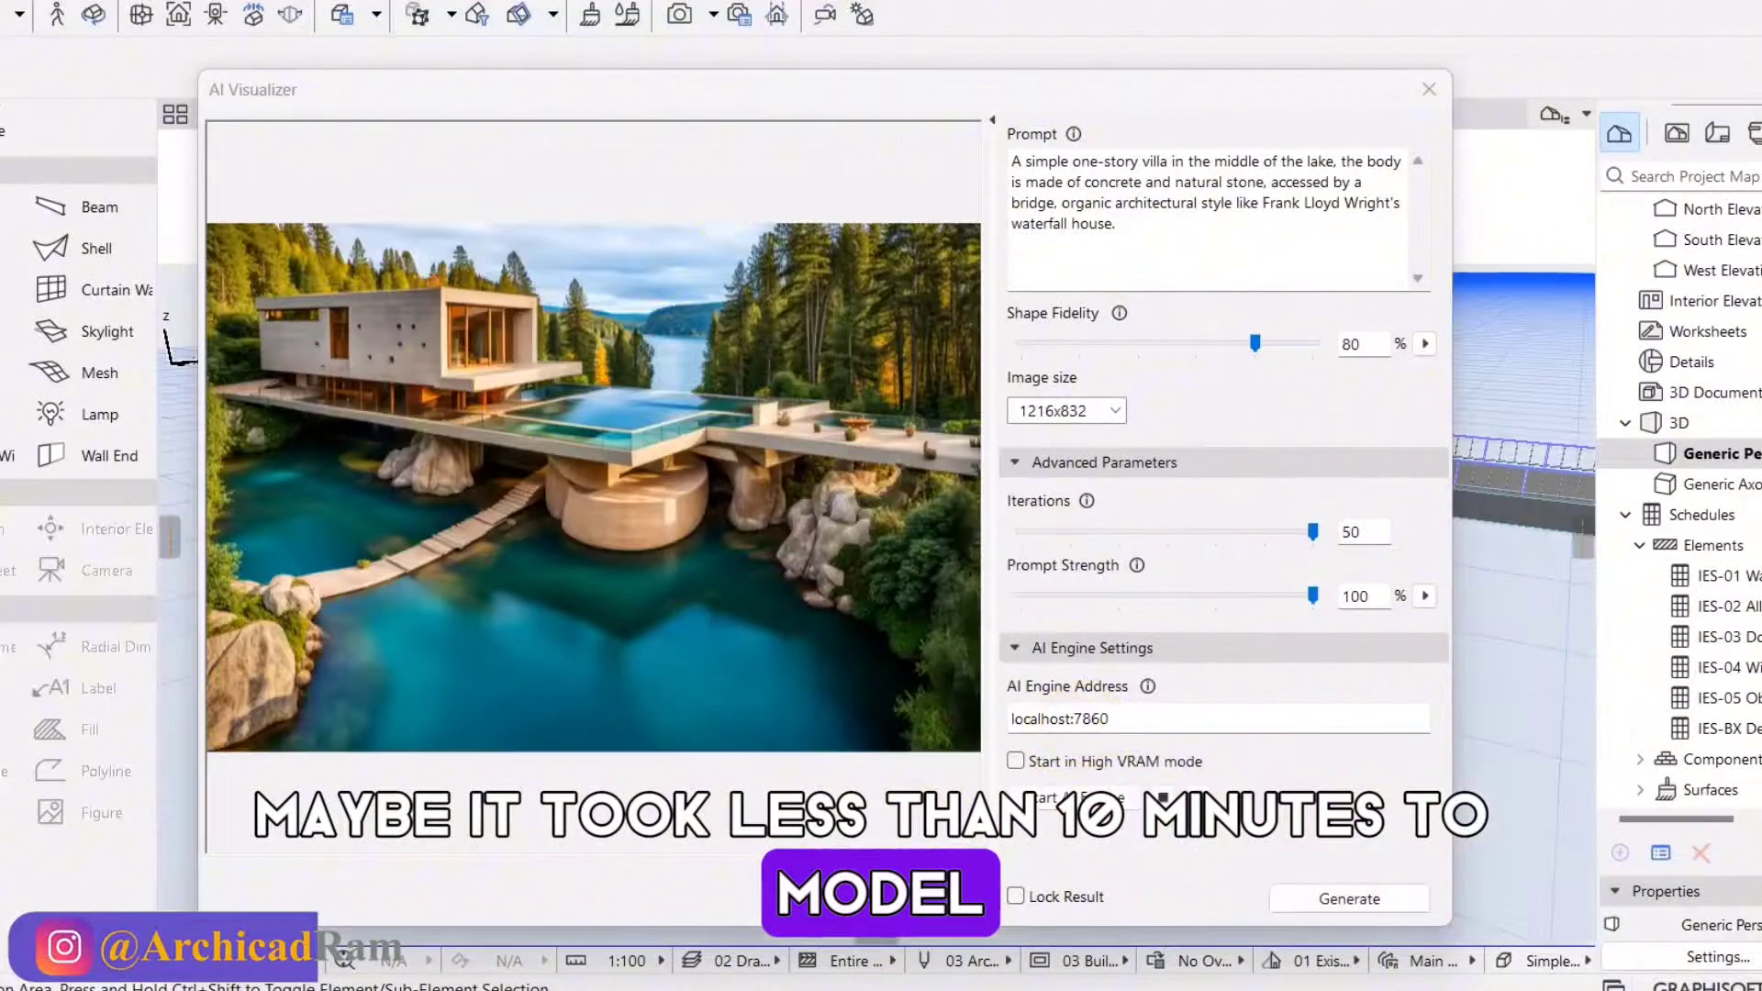
pyautogui.click(901, 896)
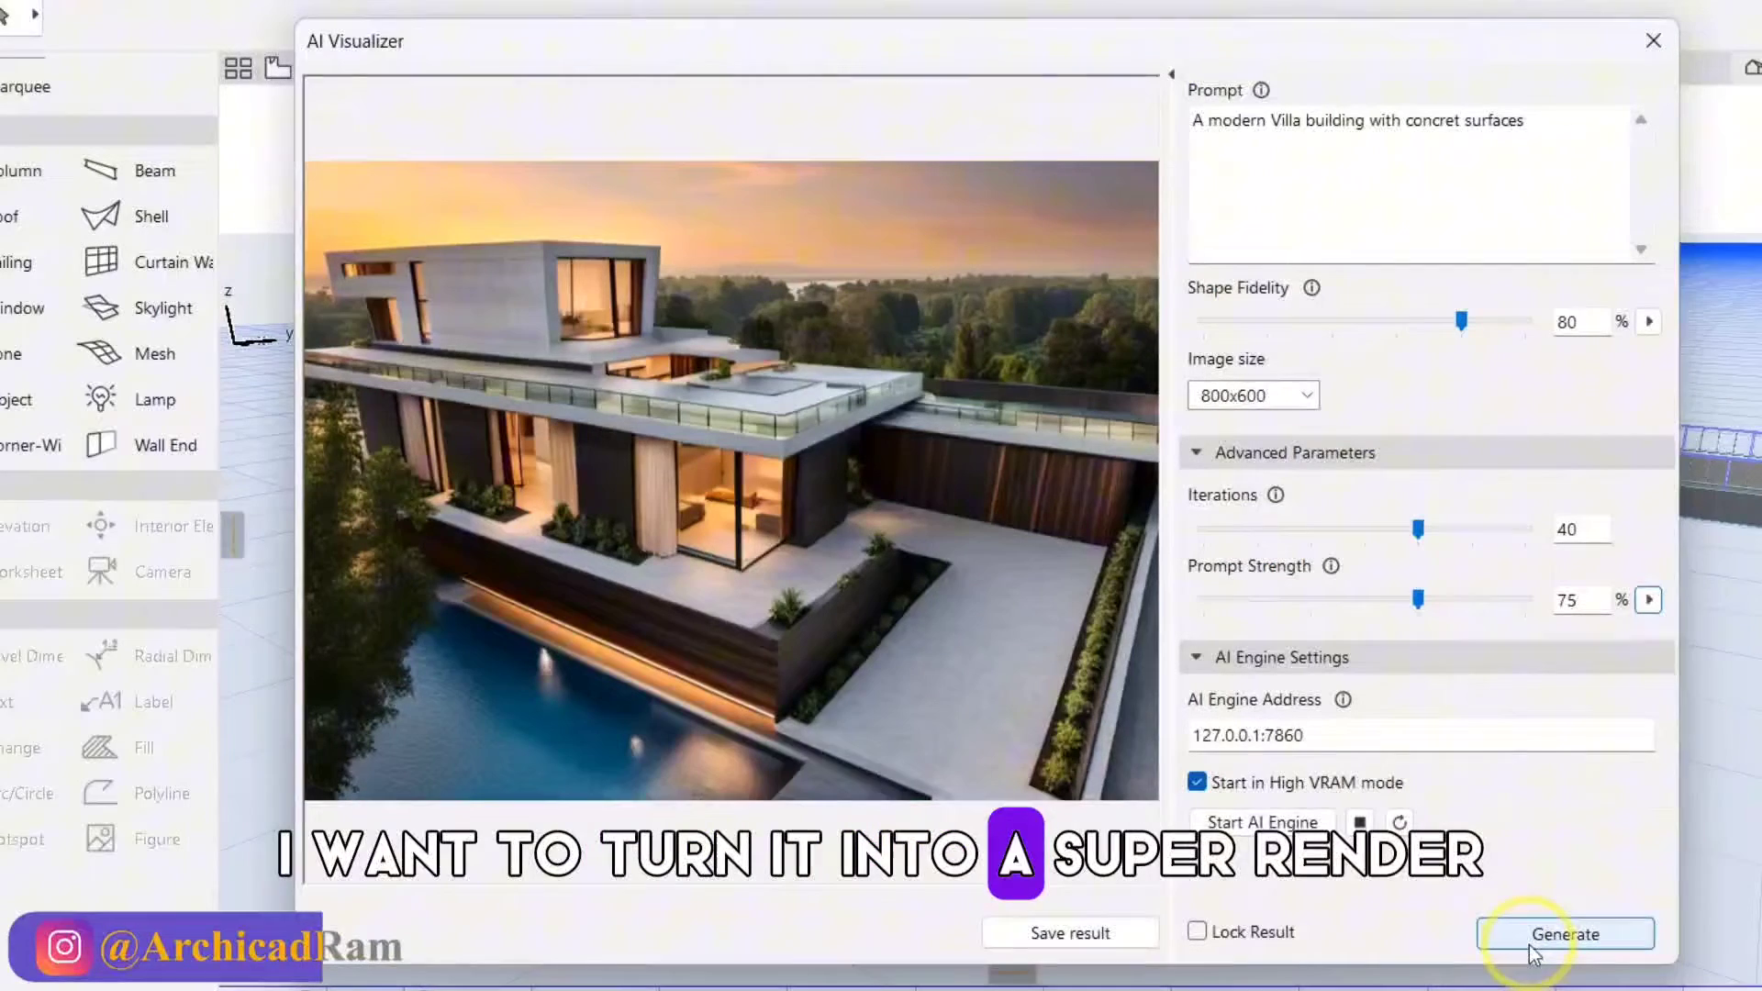
# After a failed generation, turn off High VRAM mode, regenerate the render, and check GPU activity.
pyautogui.click(1530, 934)
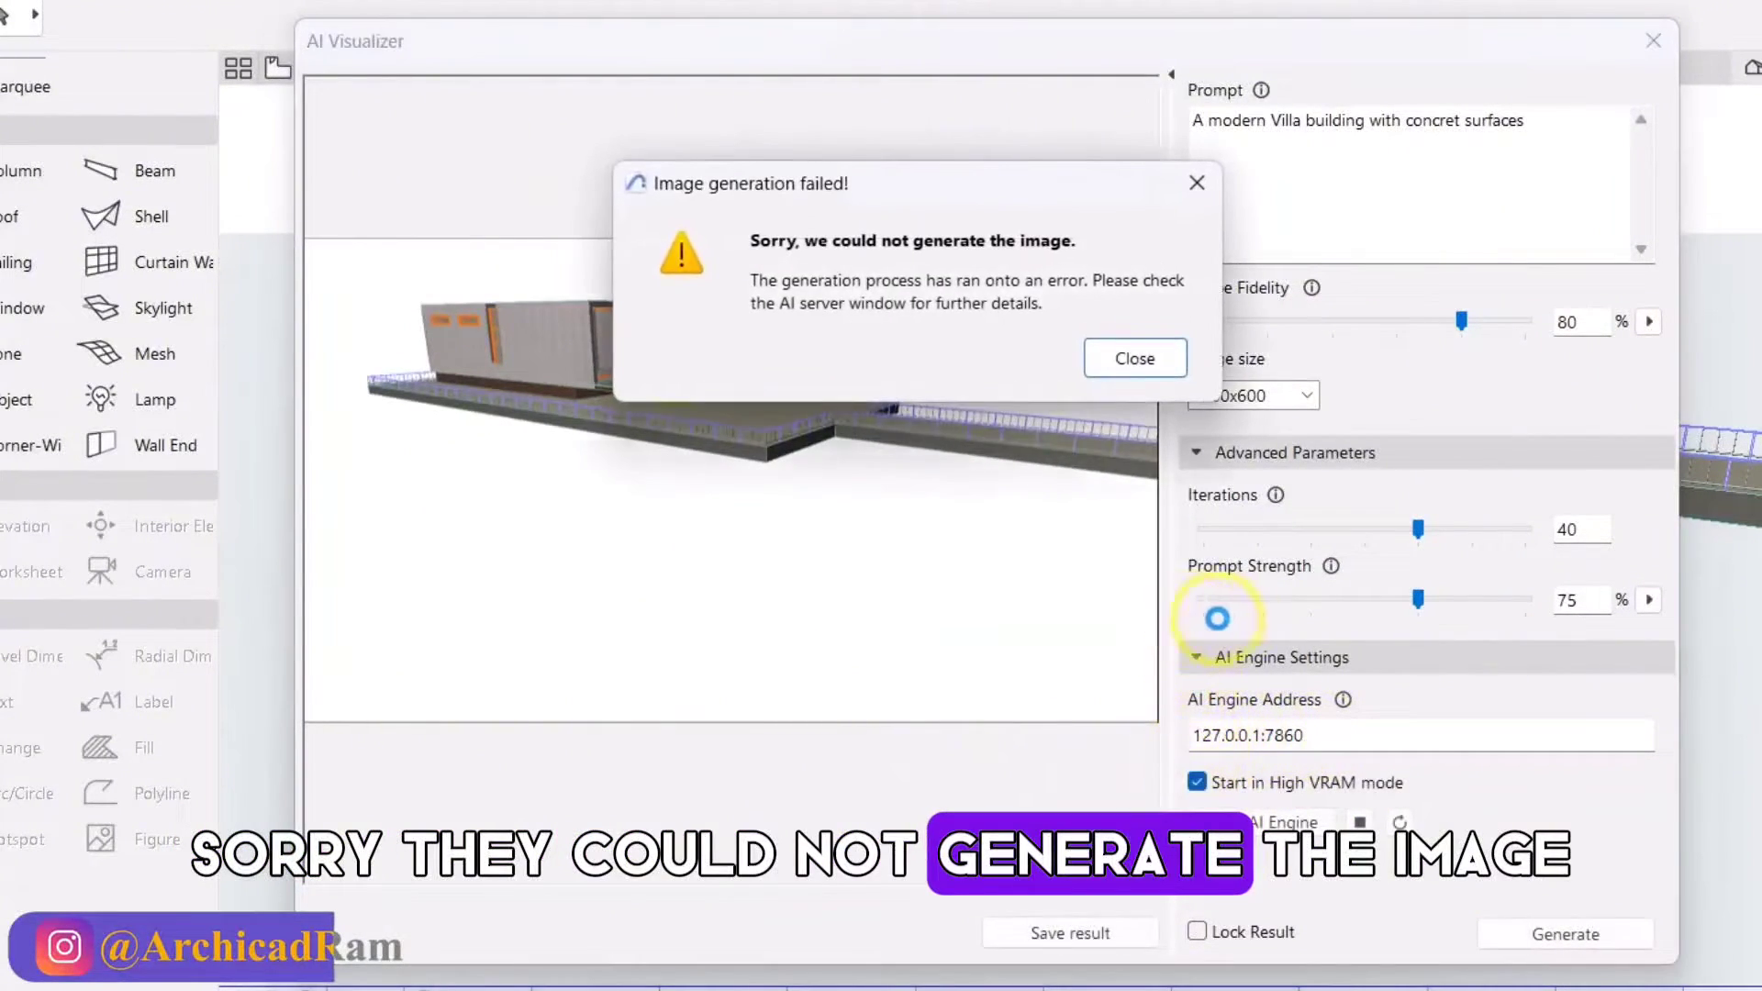
pyautogui.click(1136, 360)
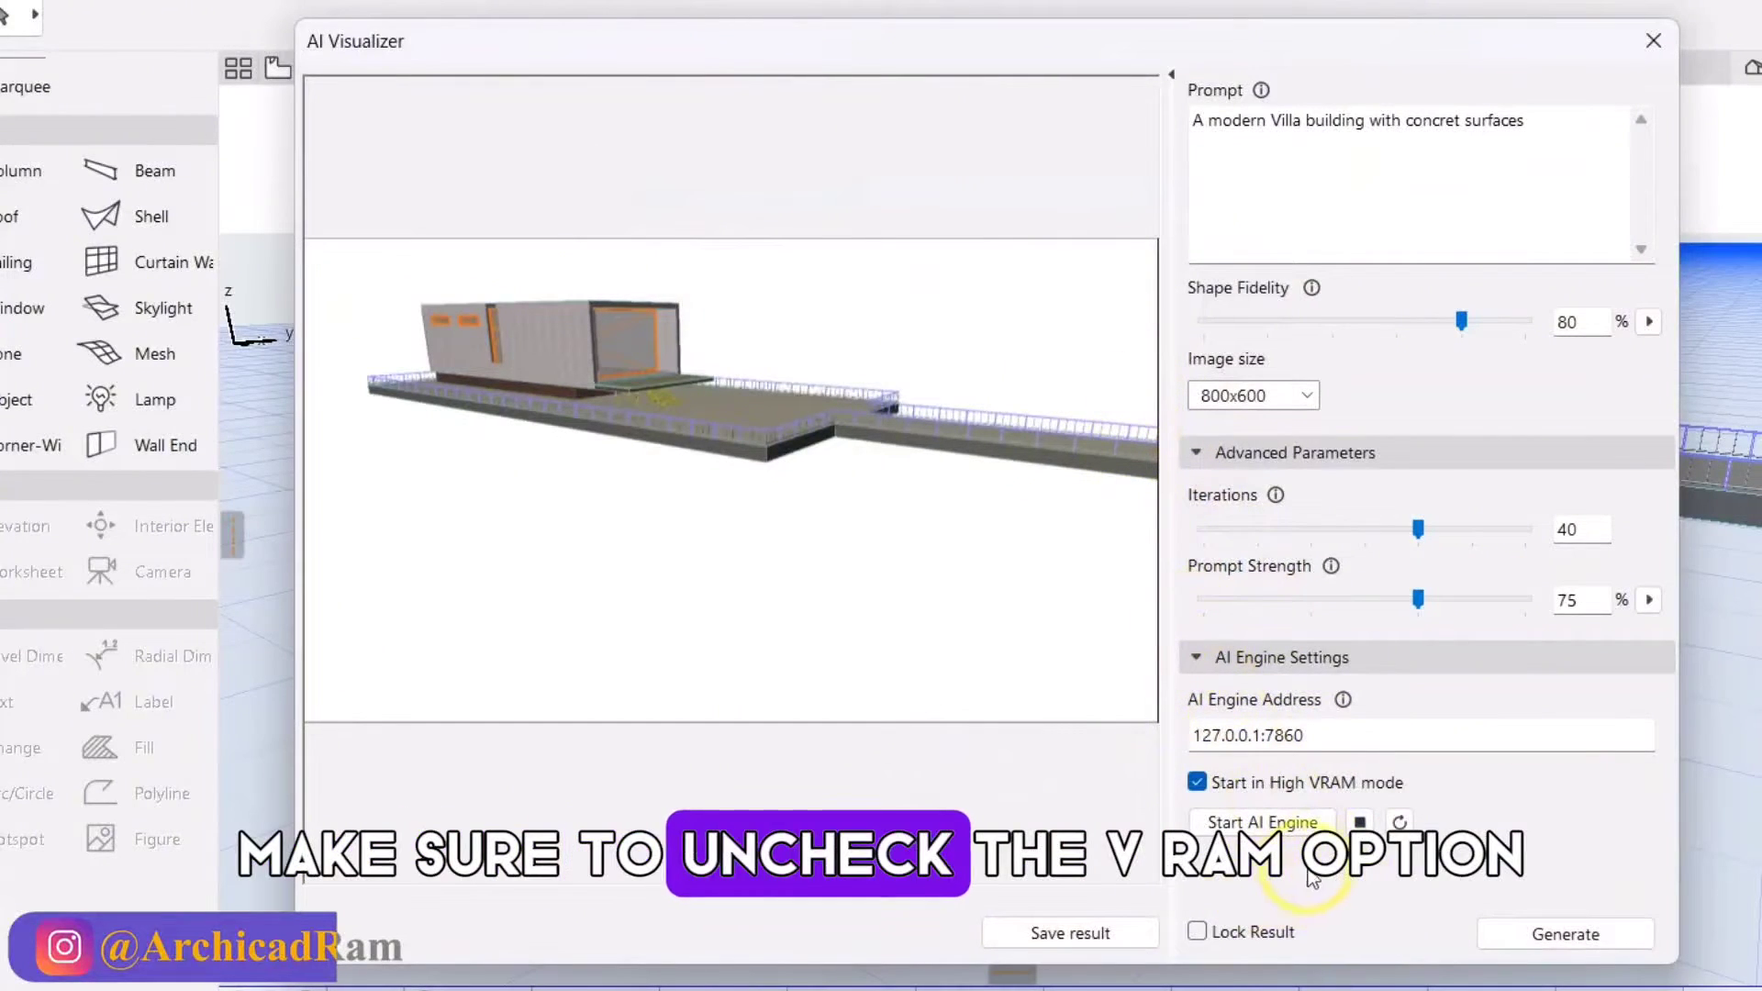
pyautogui.click(1197, 782)
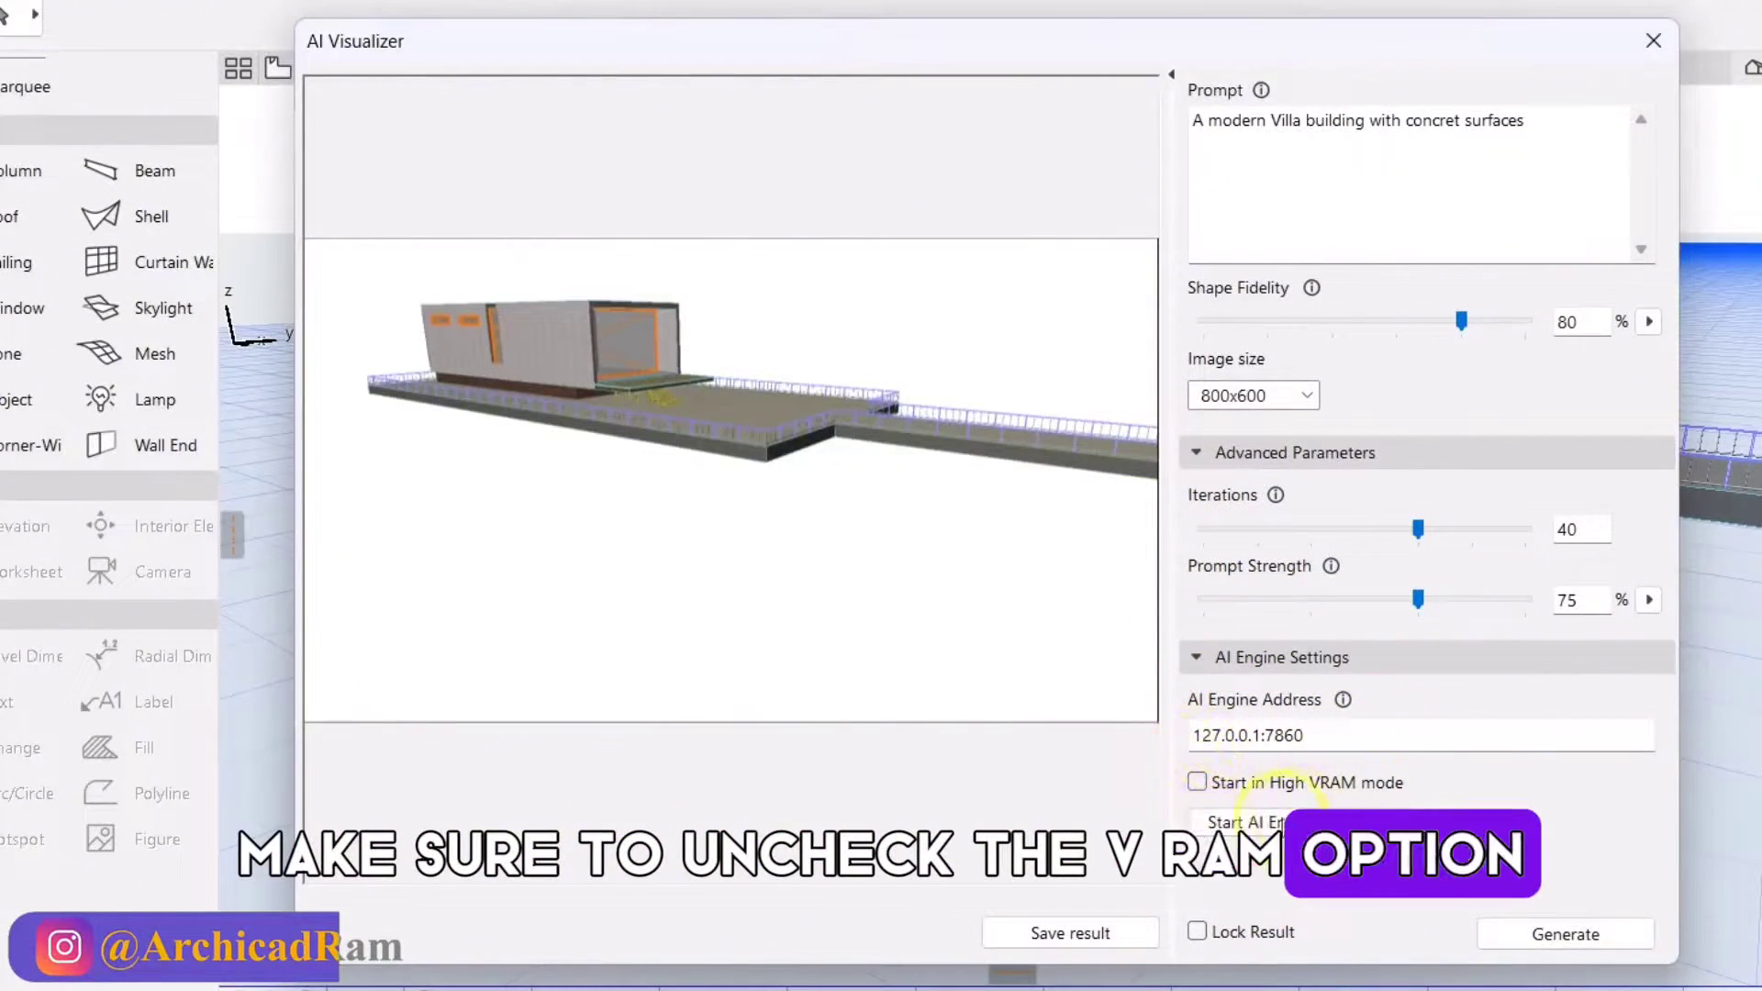
pyautogui.click(1549, 937)
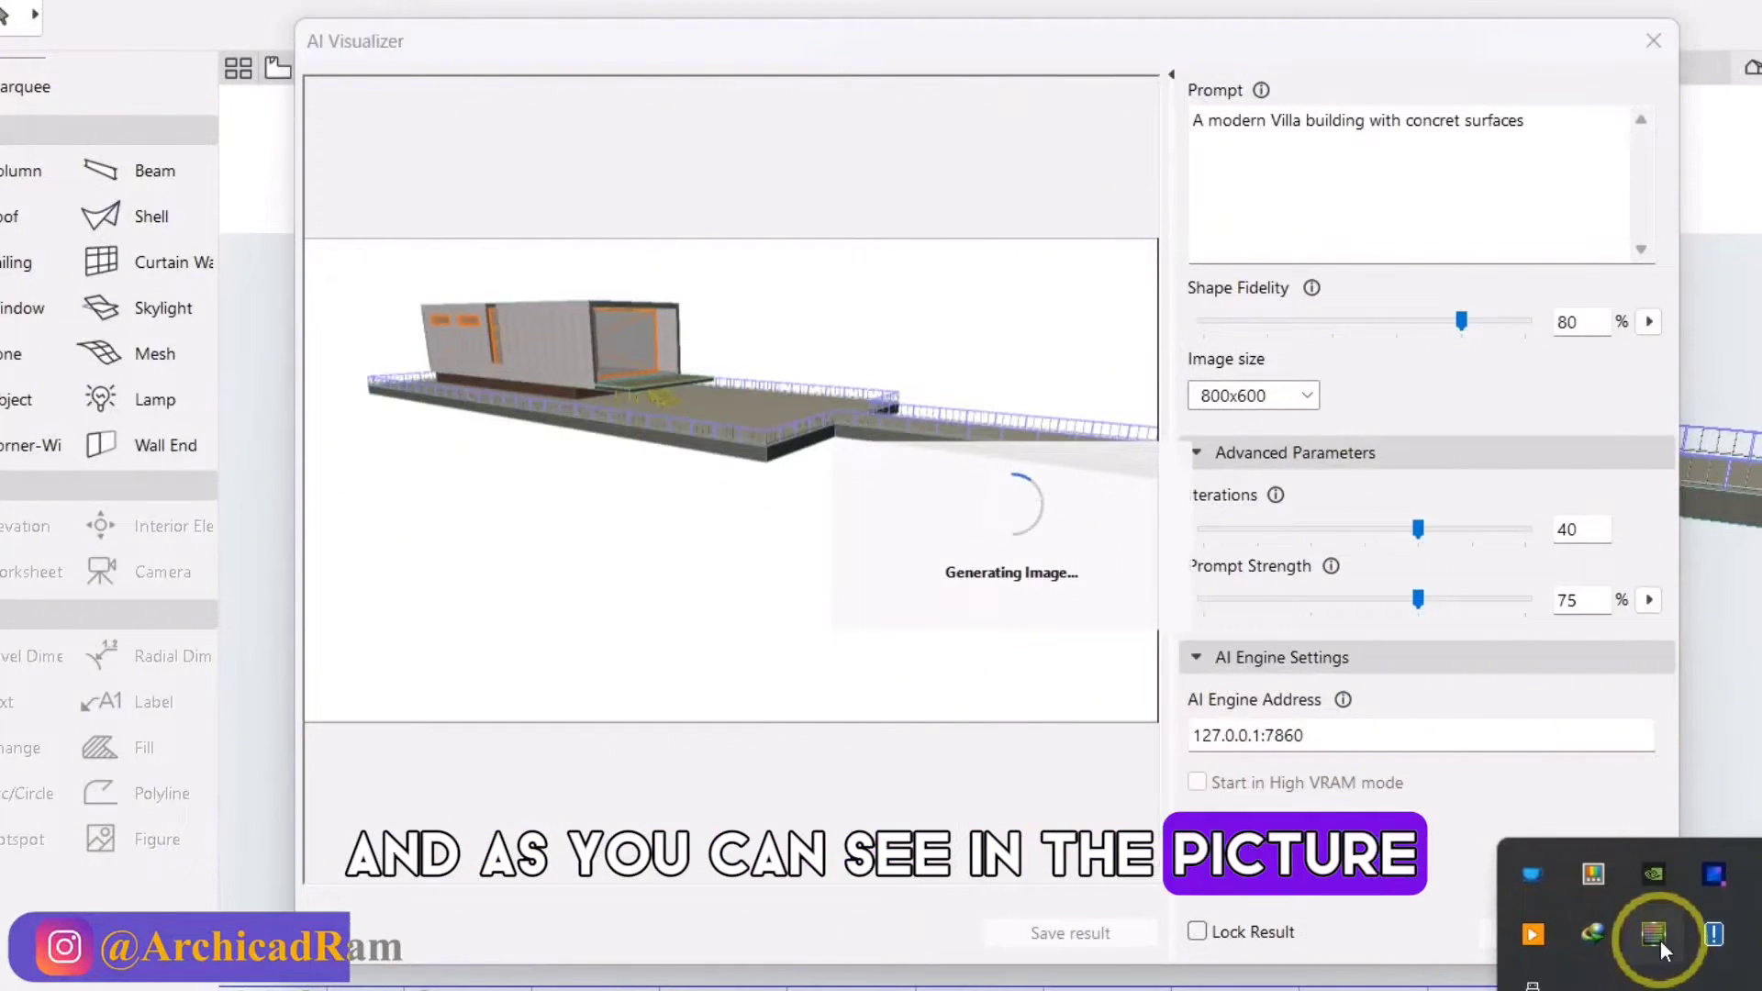
pyautogui.click(1655, 935)
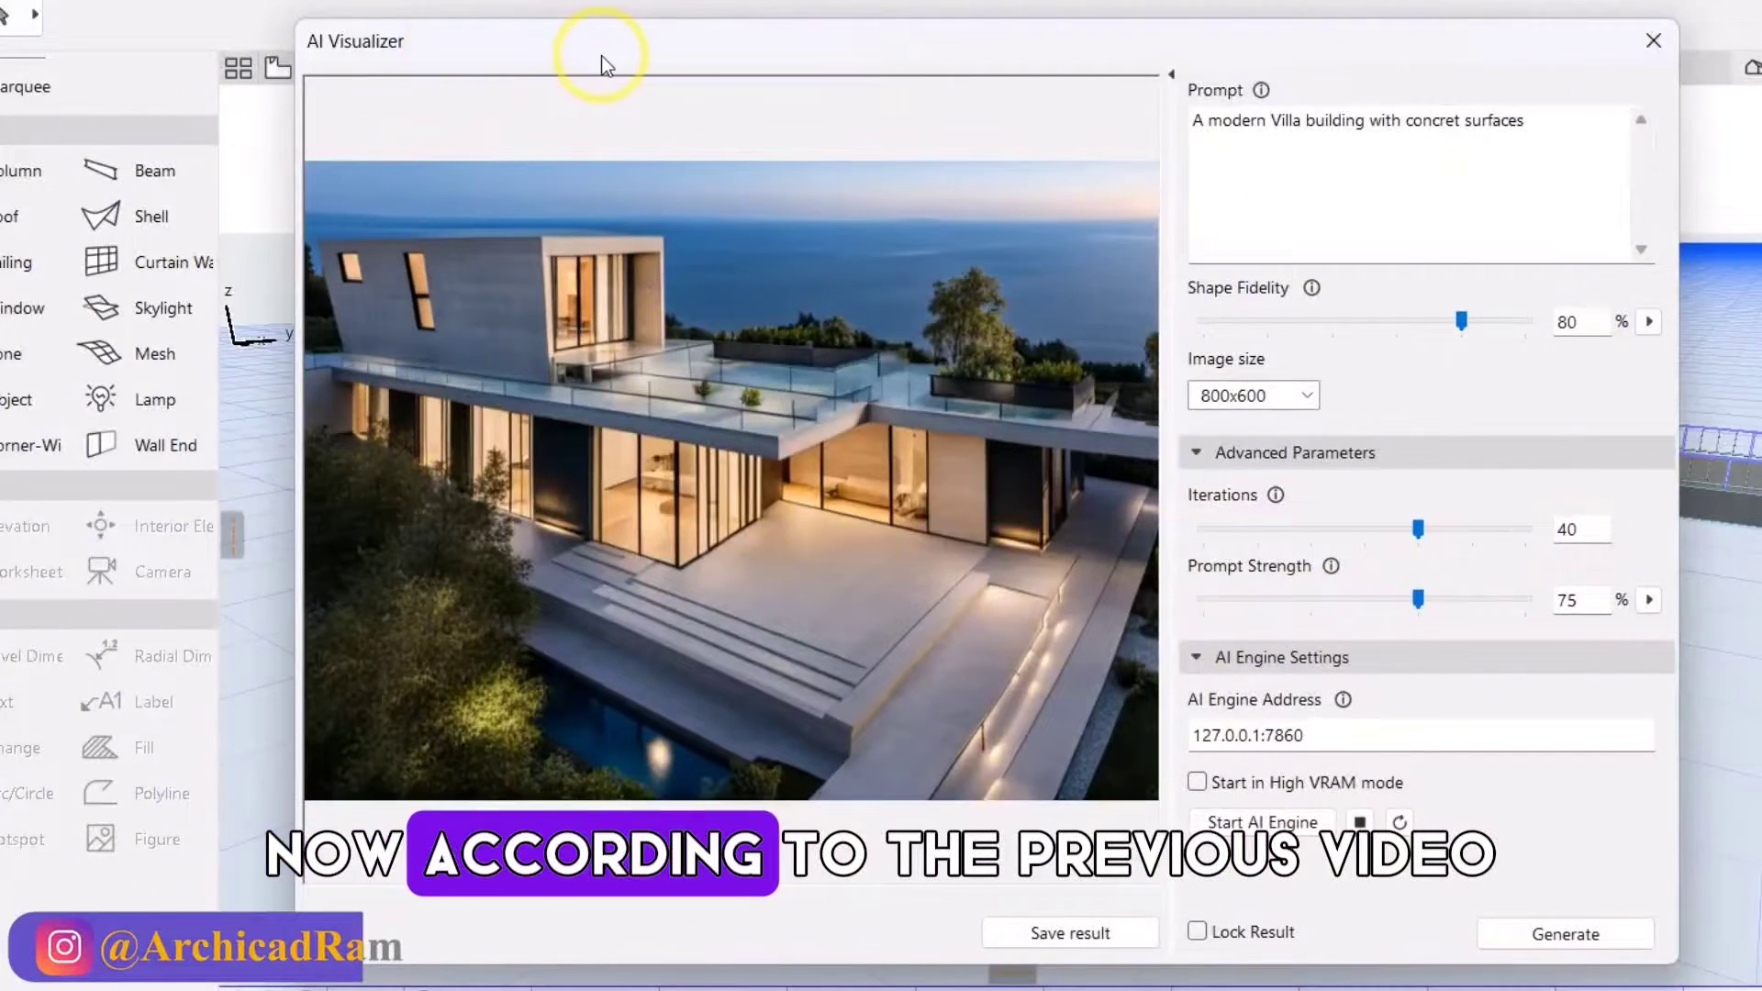
# Shift the AI Visualizer window slightly left and minimize the AI engine console.
pyautogui.moveTo(602, 55); pyautogui.dragTo(577, 57)
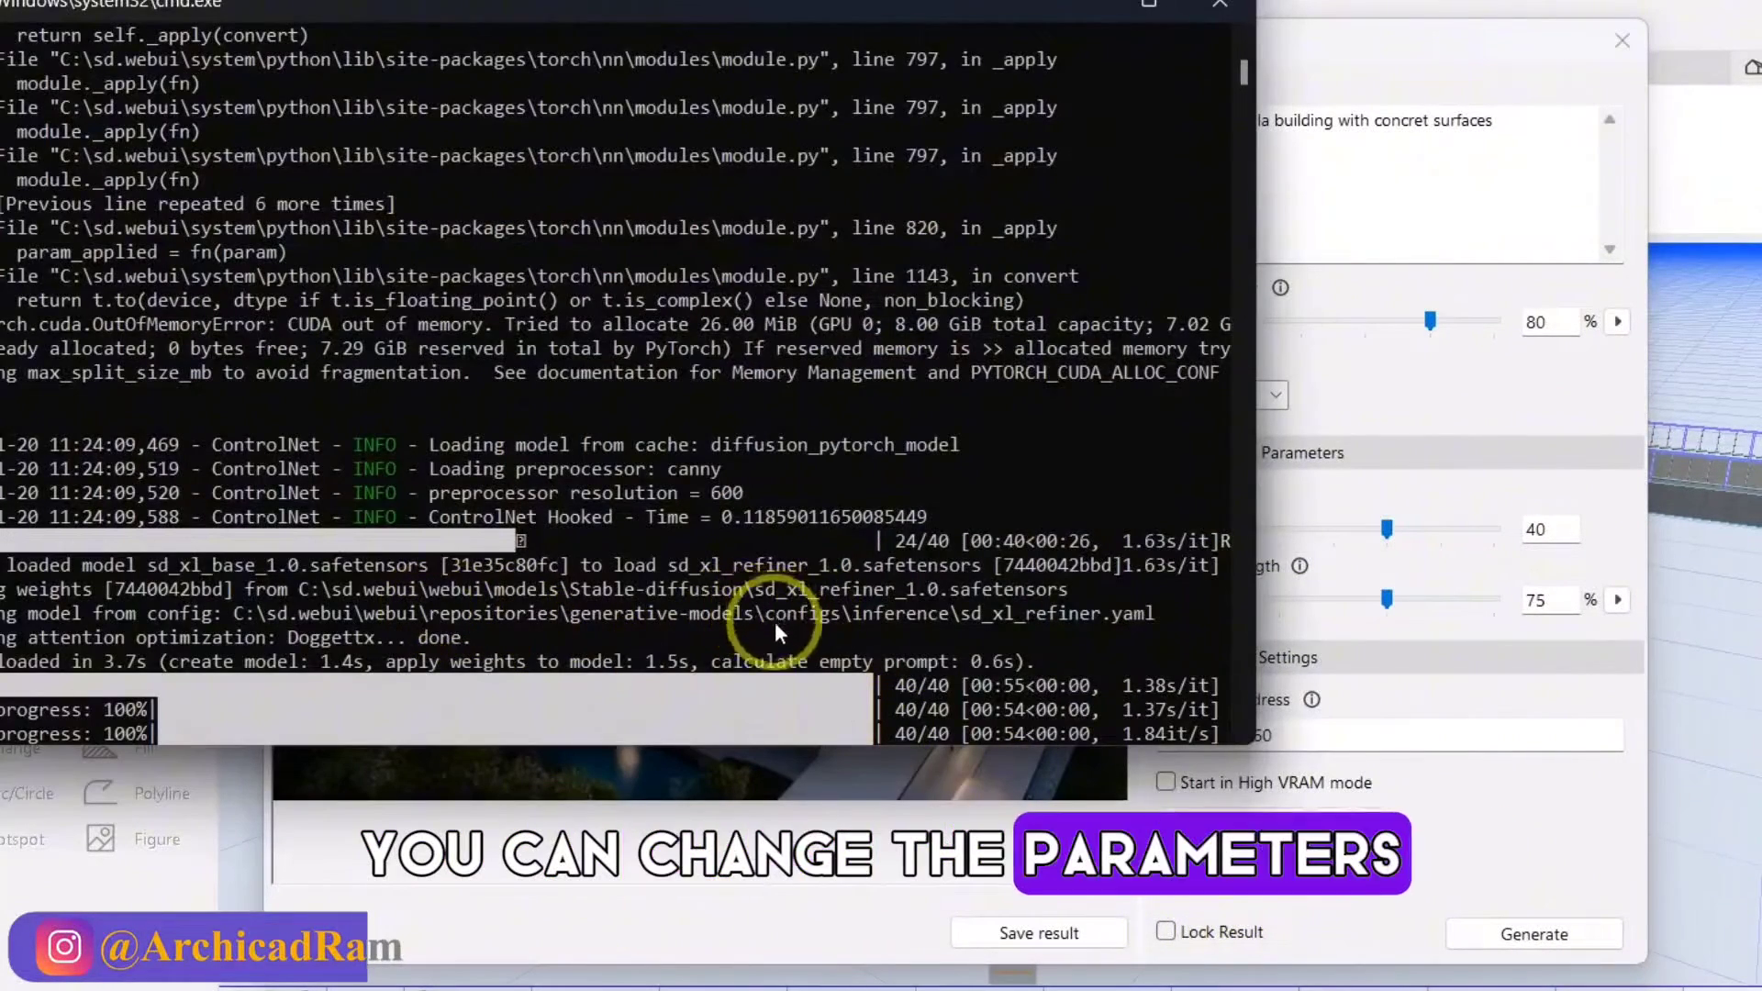
pyautogui.scroll(-3, 588, 596)
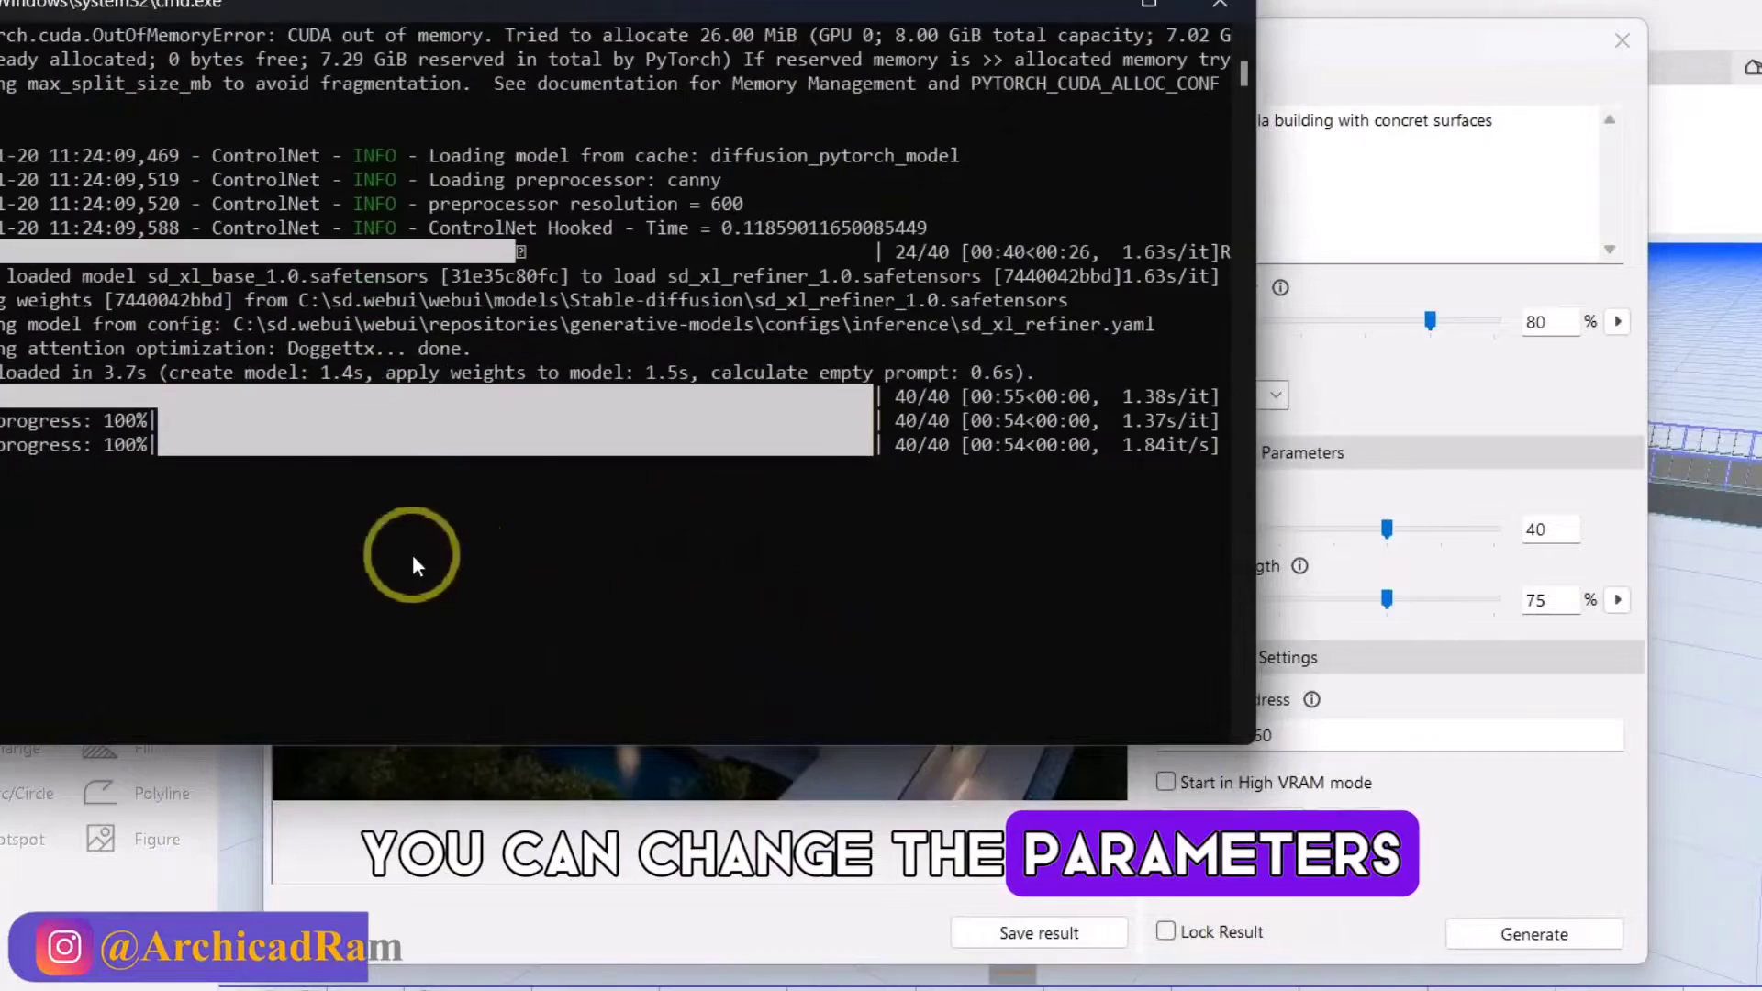
pyautogui.scroll(2, 331, 546)
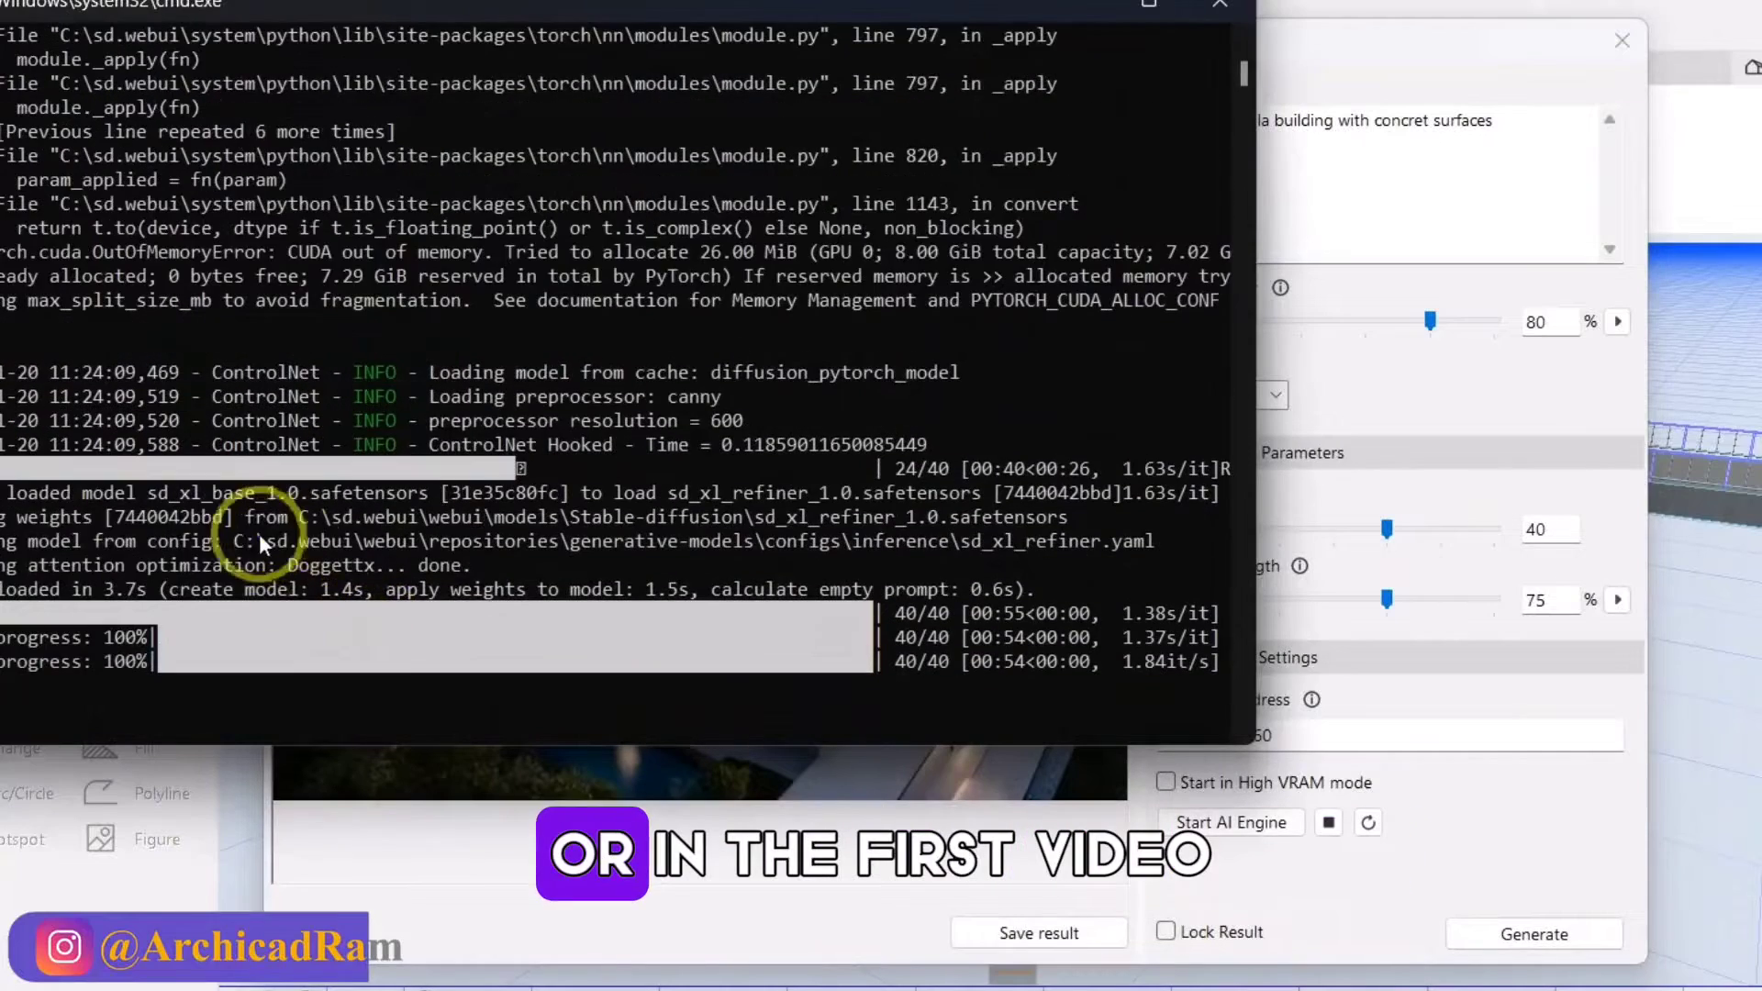
pyautogui.click(1098, 8)
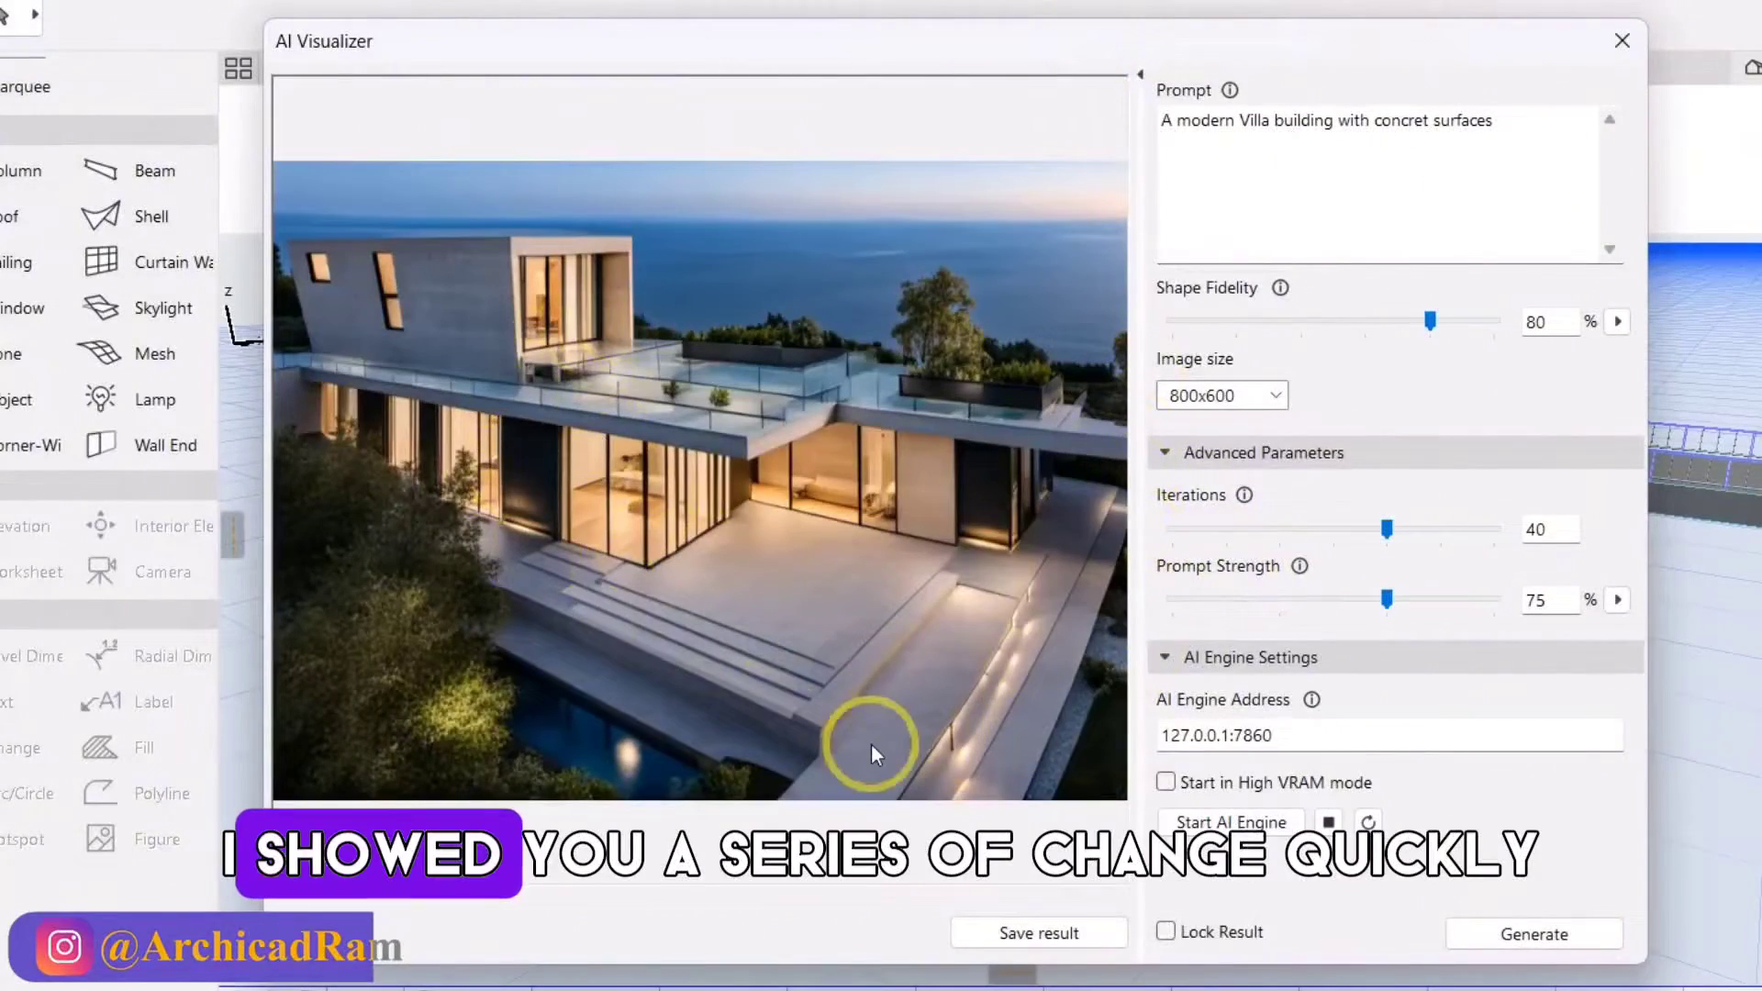
# Save the finished villa render as Ai Villa02.jpg, based on the Ai Villa01 name.
pyautogui.click(987, 936)
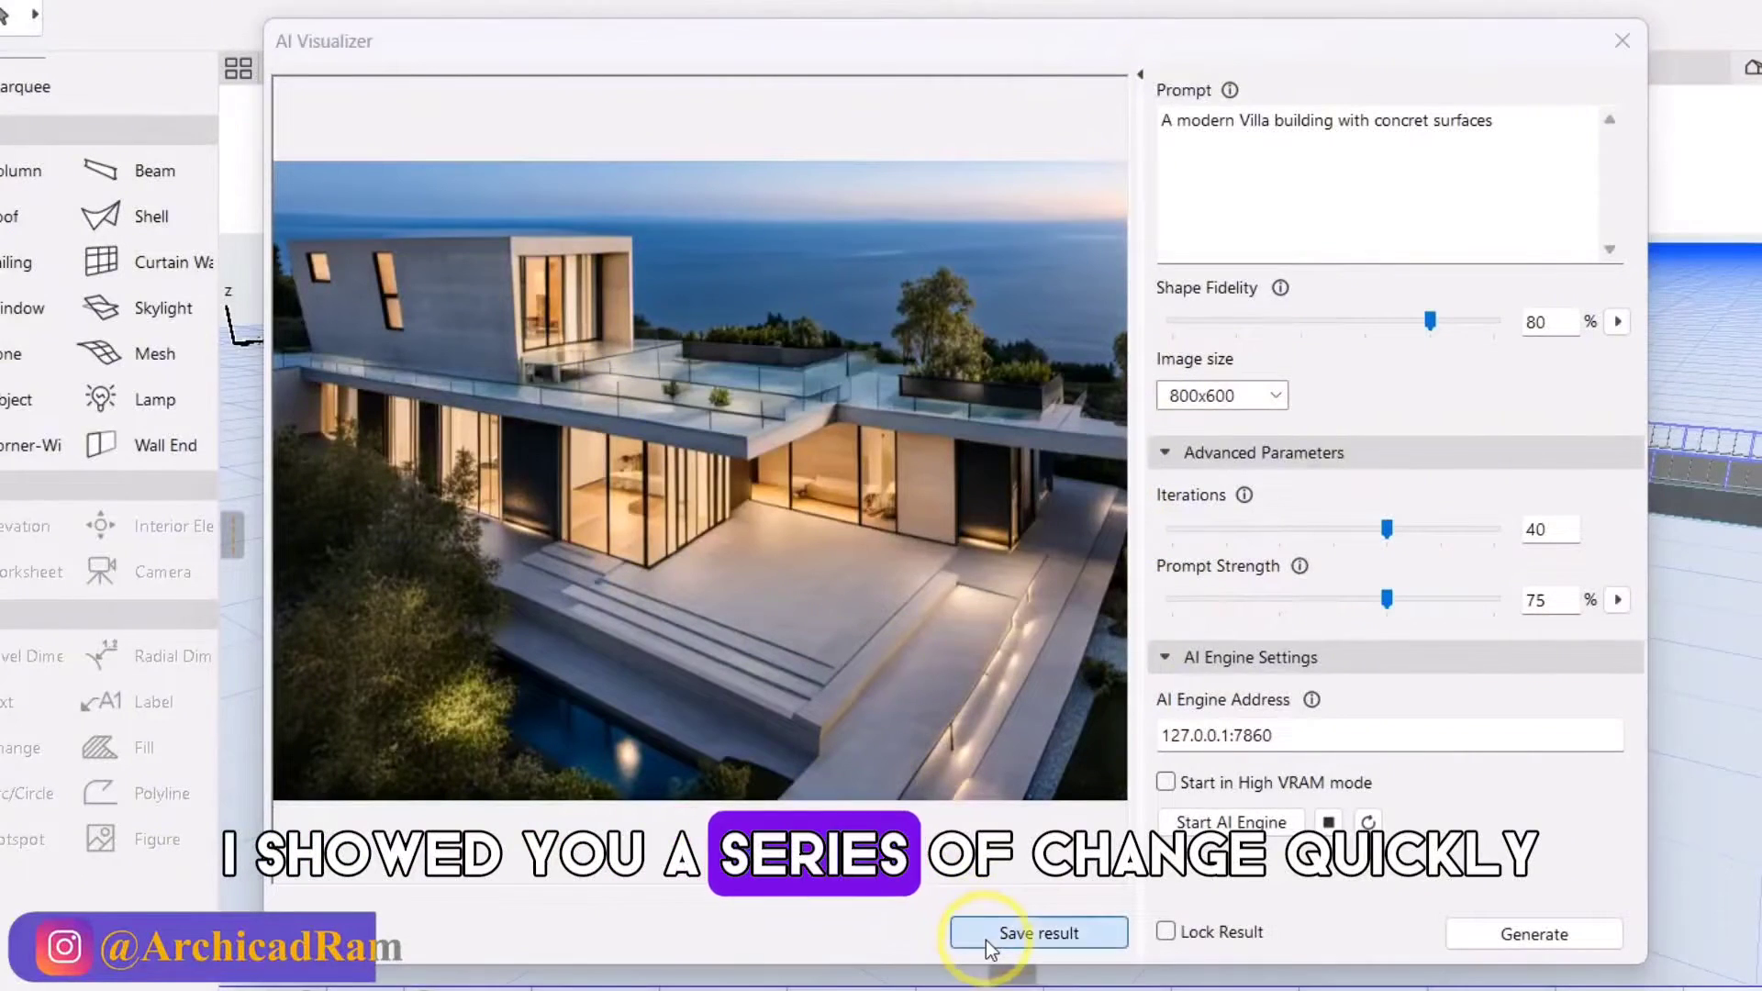
pyautogui.click(734, 221)
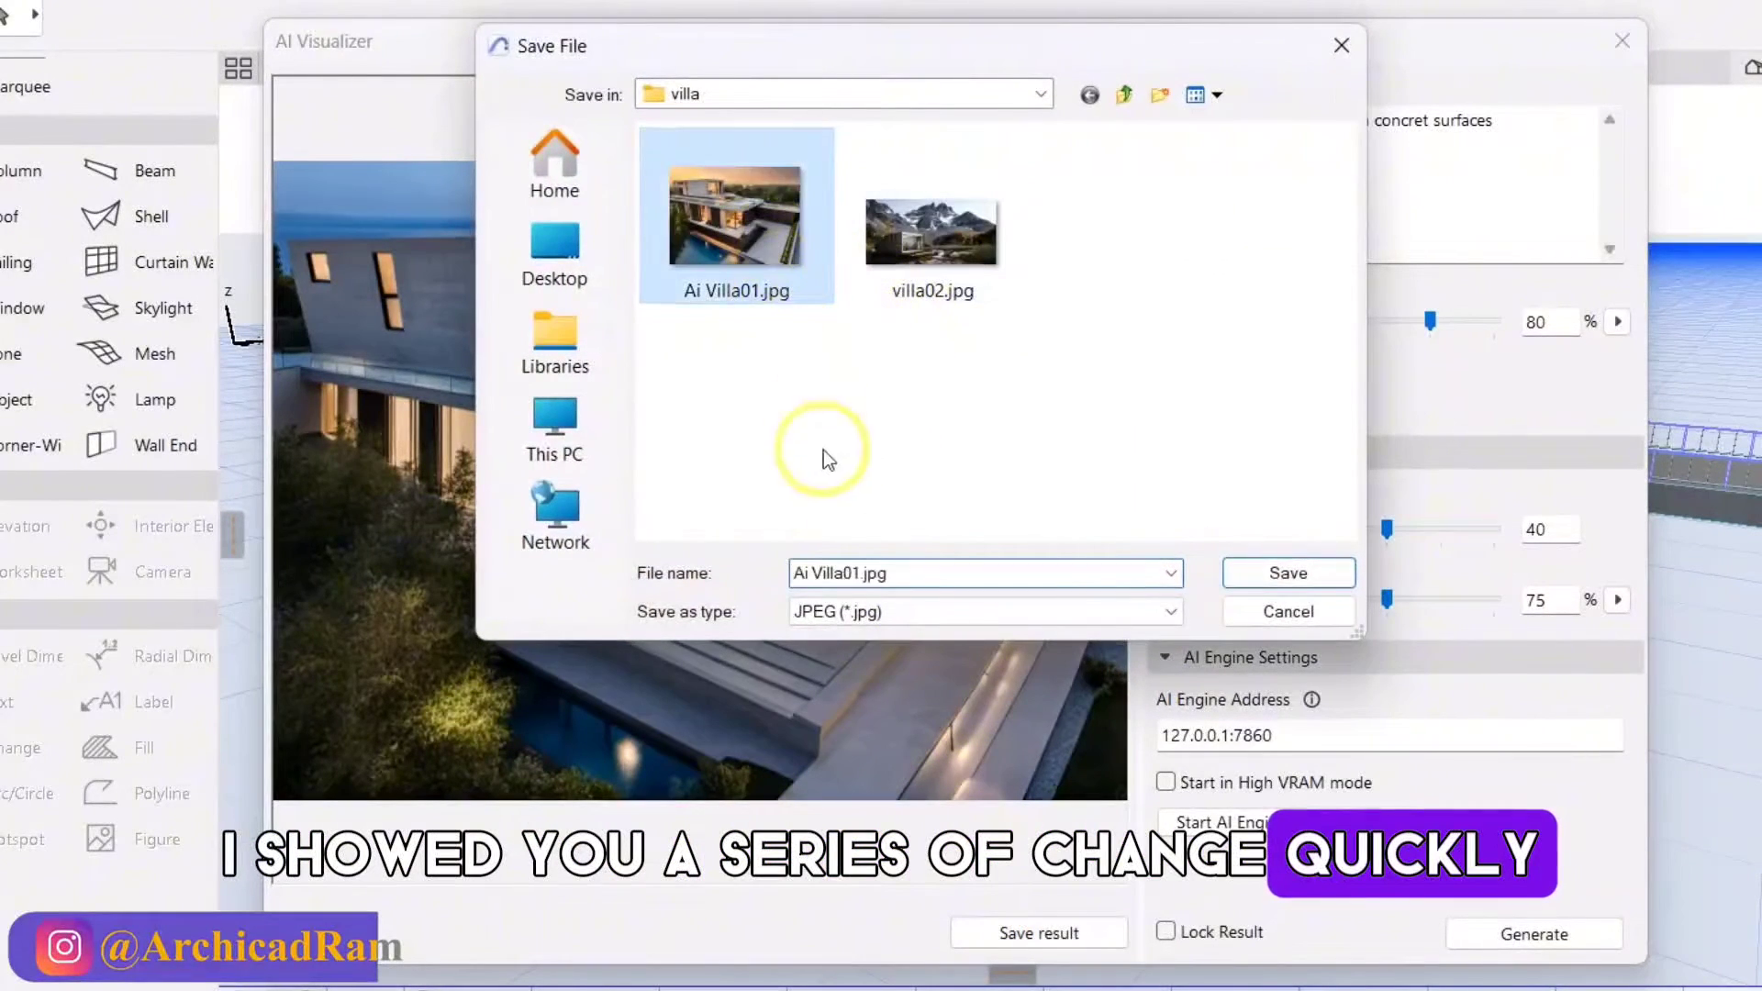
pyautogui.click(857, 577)
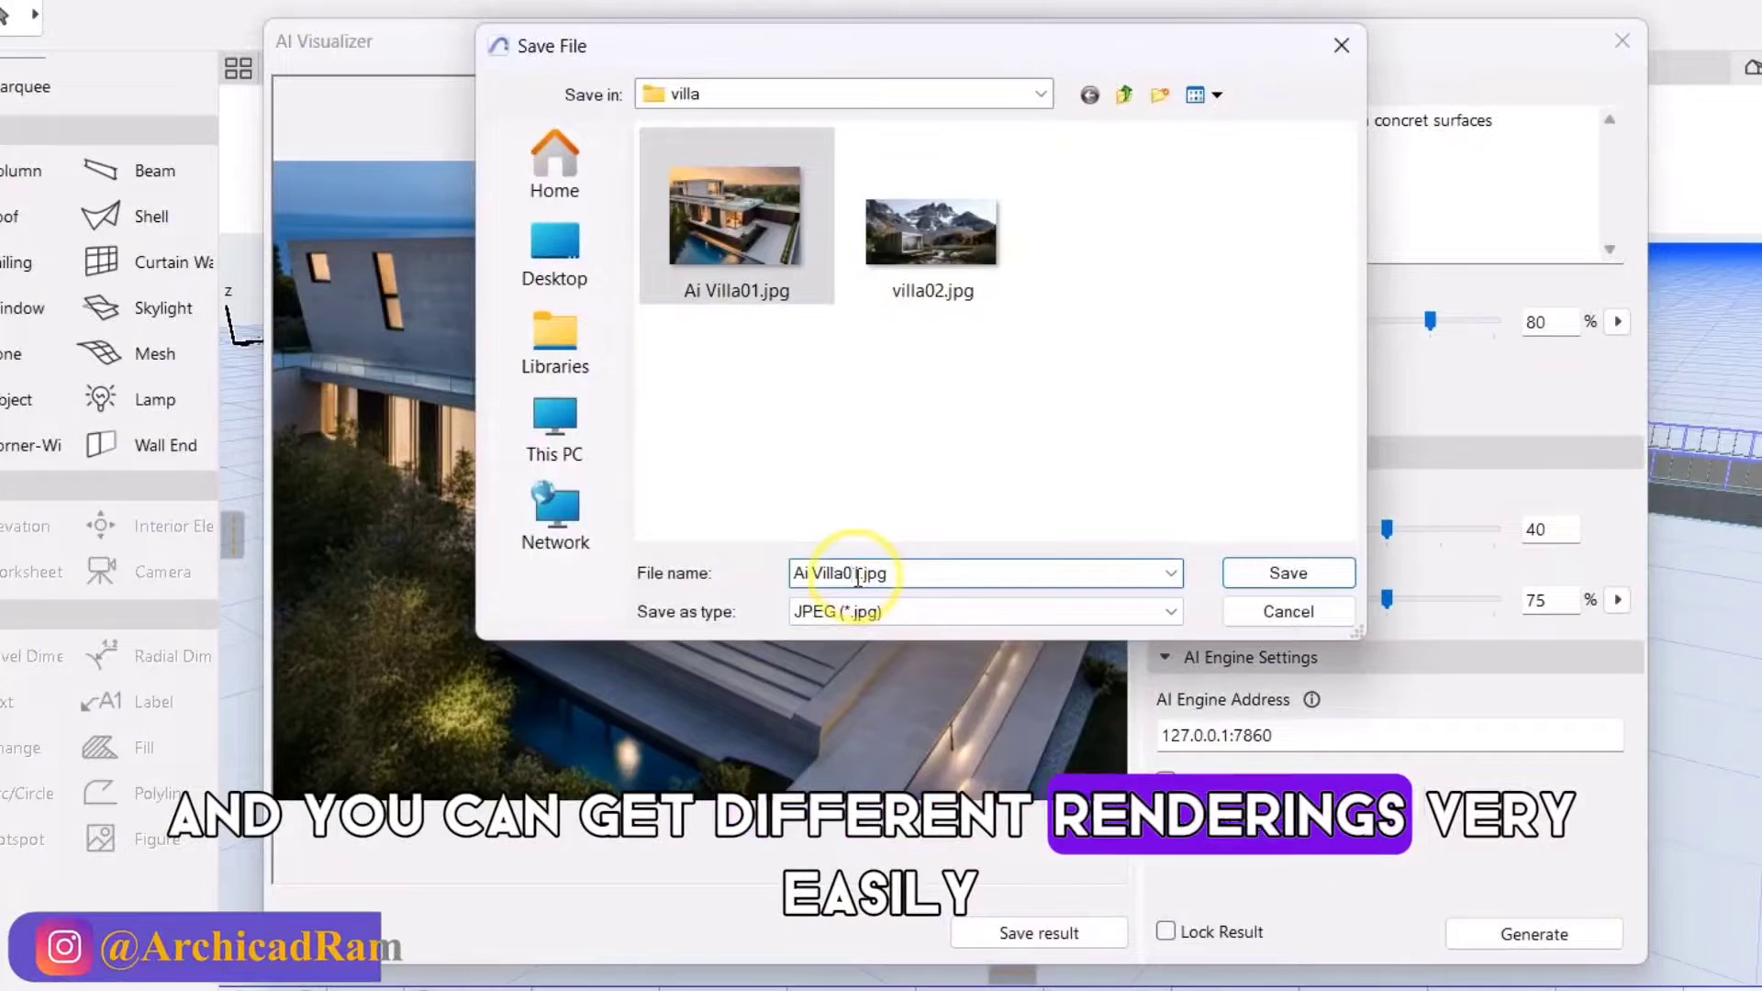
pyautogui.moveTo(859, 576); pyautogui.dragTo(867, 567)
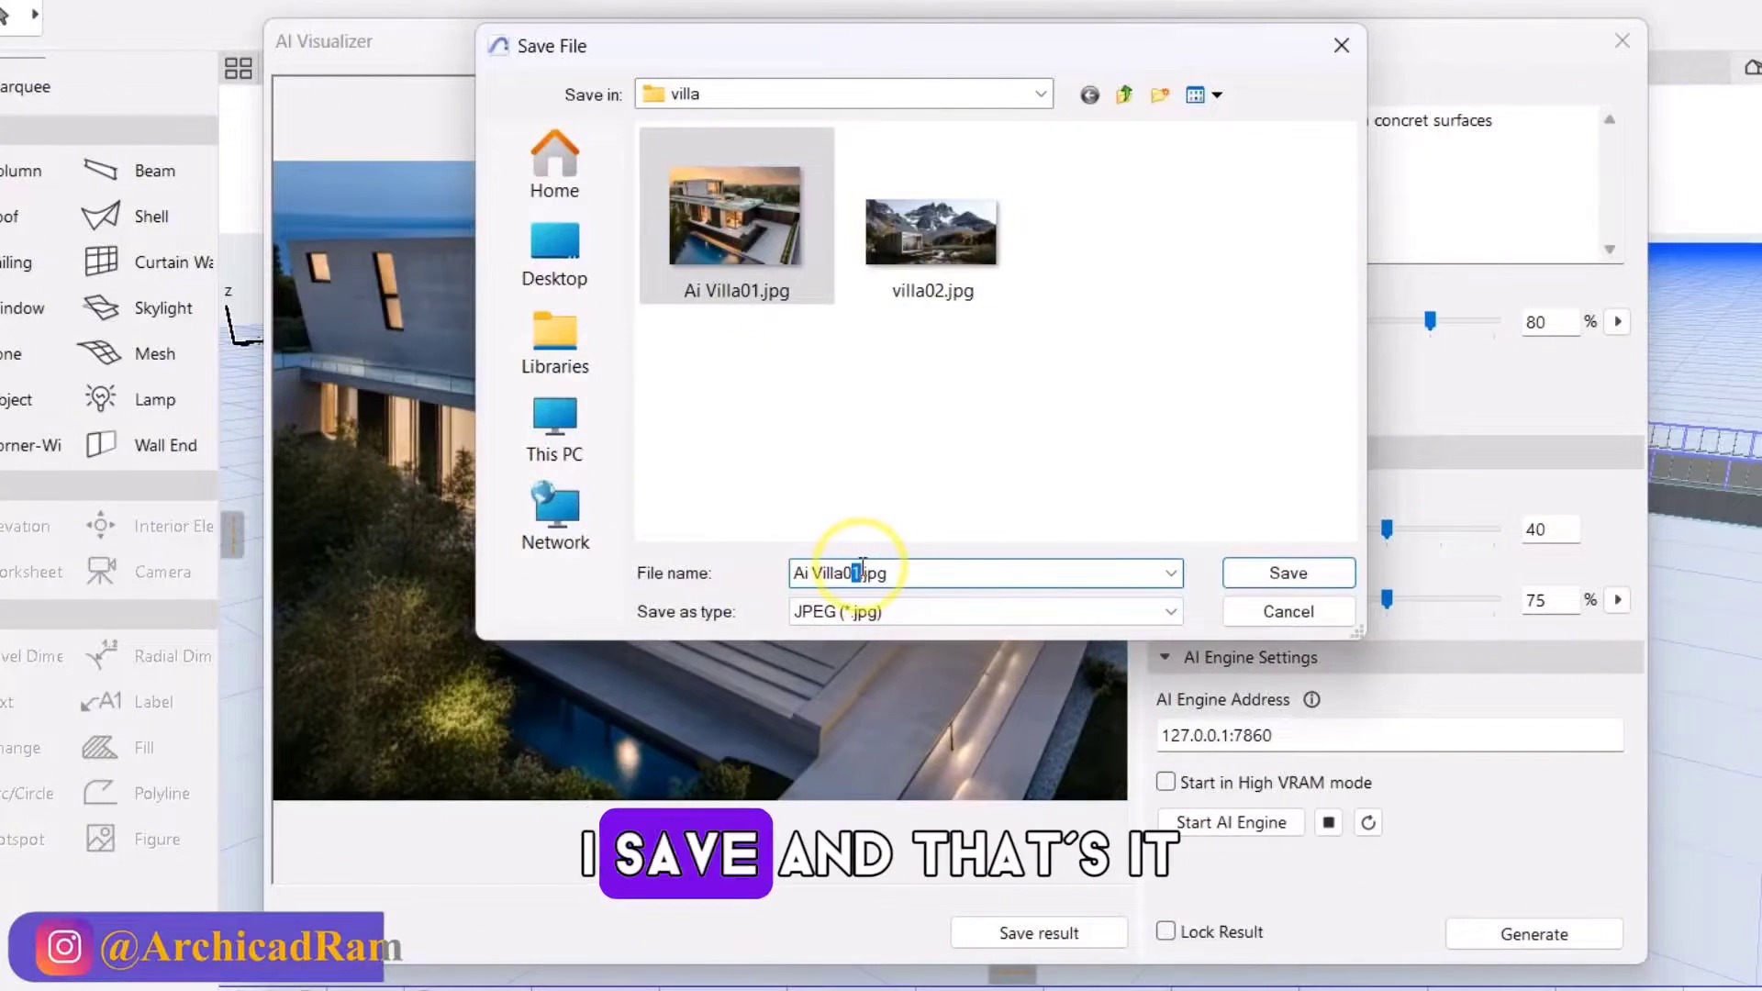
pyautogui.write('2')
pyautogui.click(1303, 566)
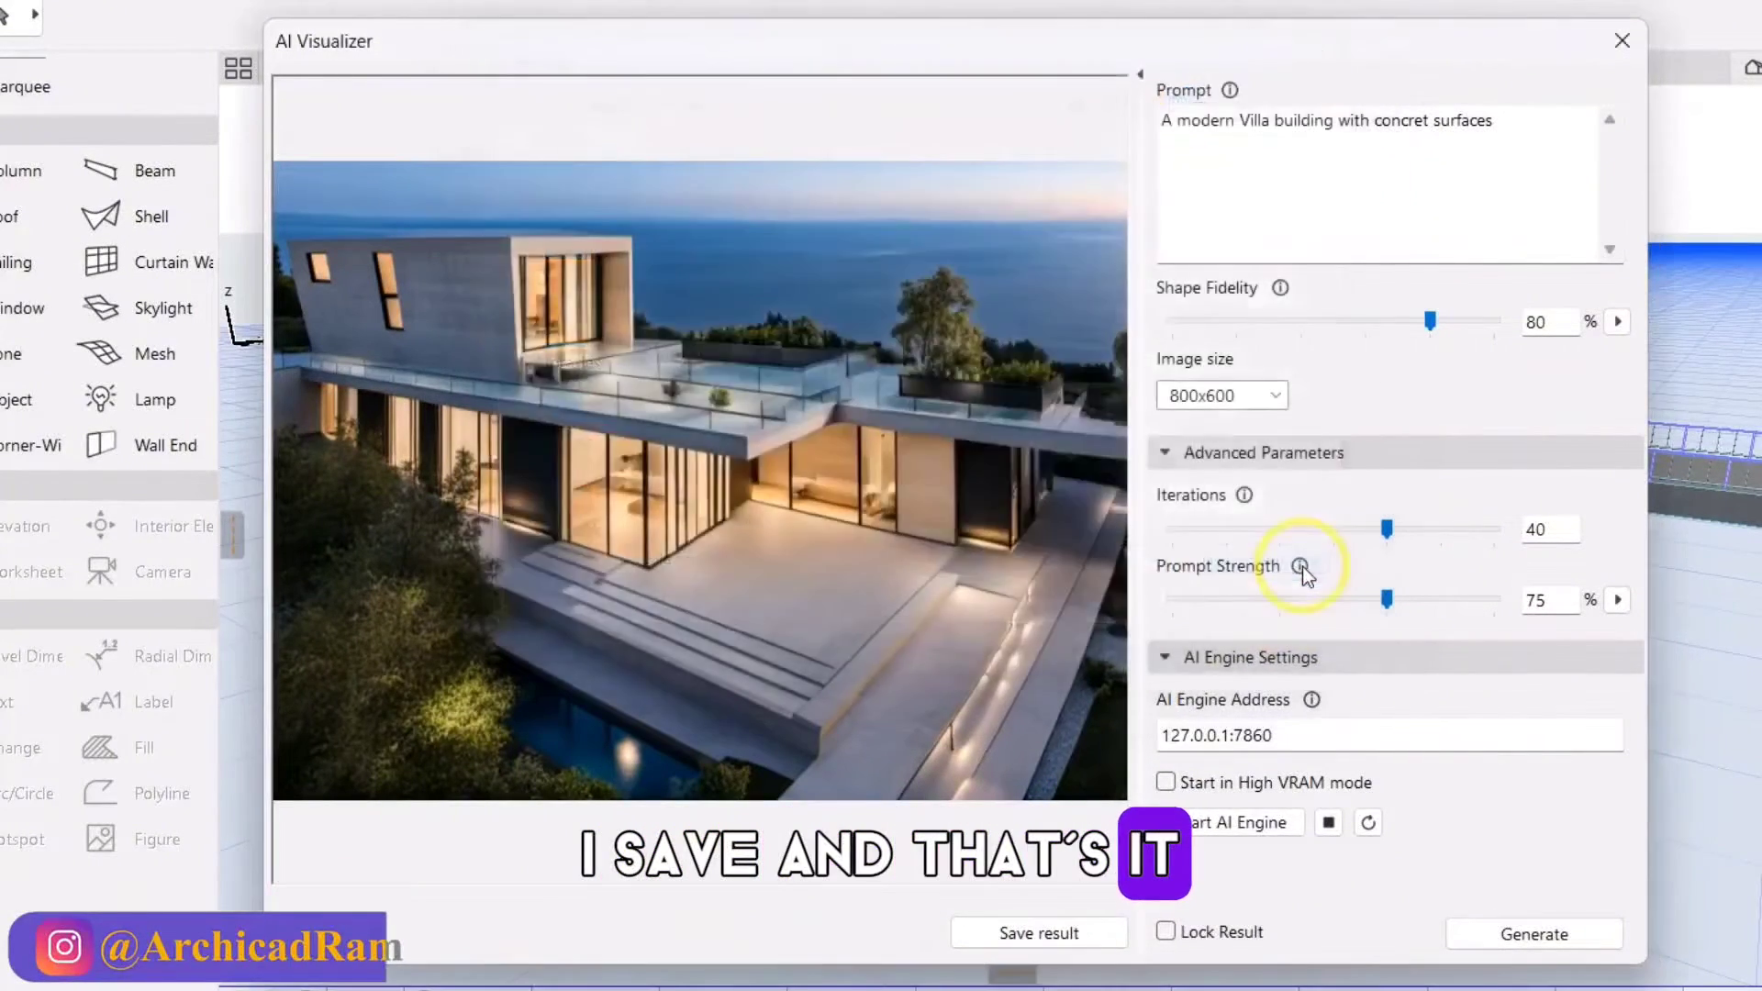
# Save the museum render under the file name Ai-Museum.
pyautogui.click(963, 906)
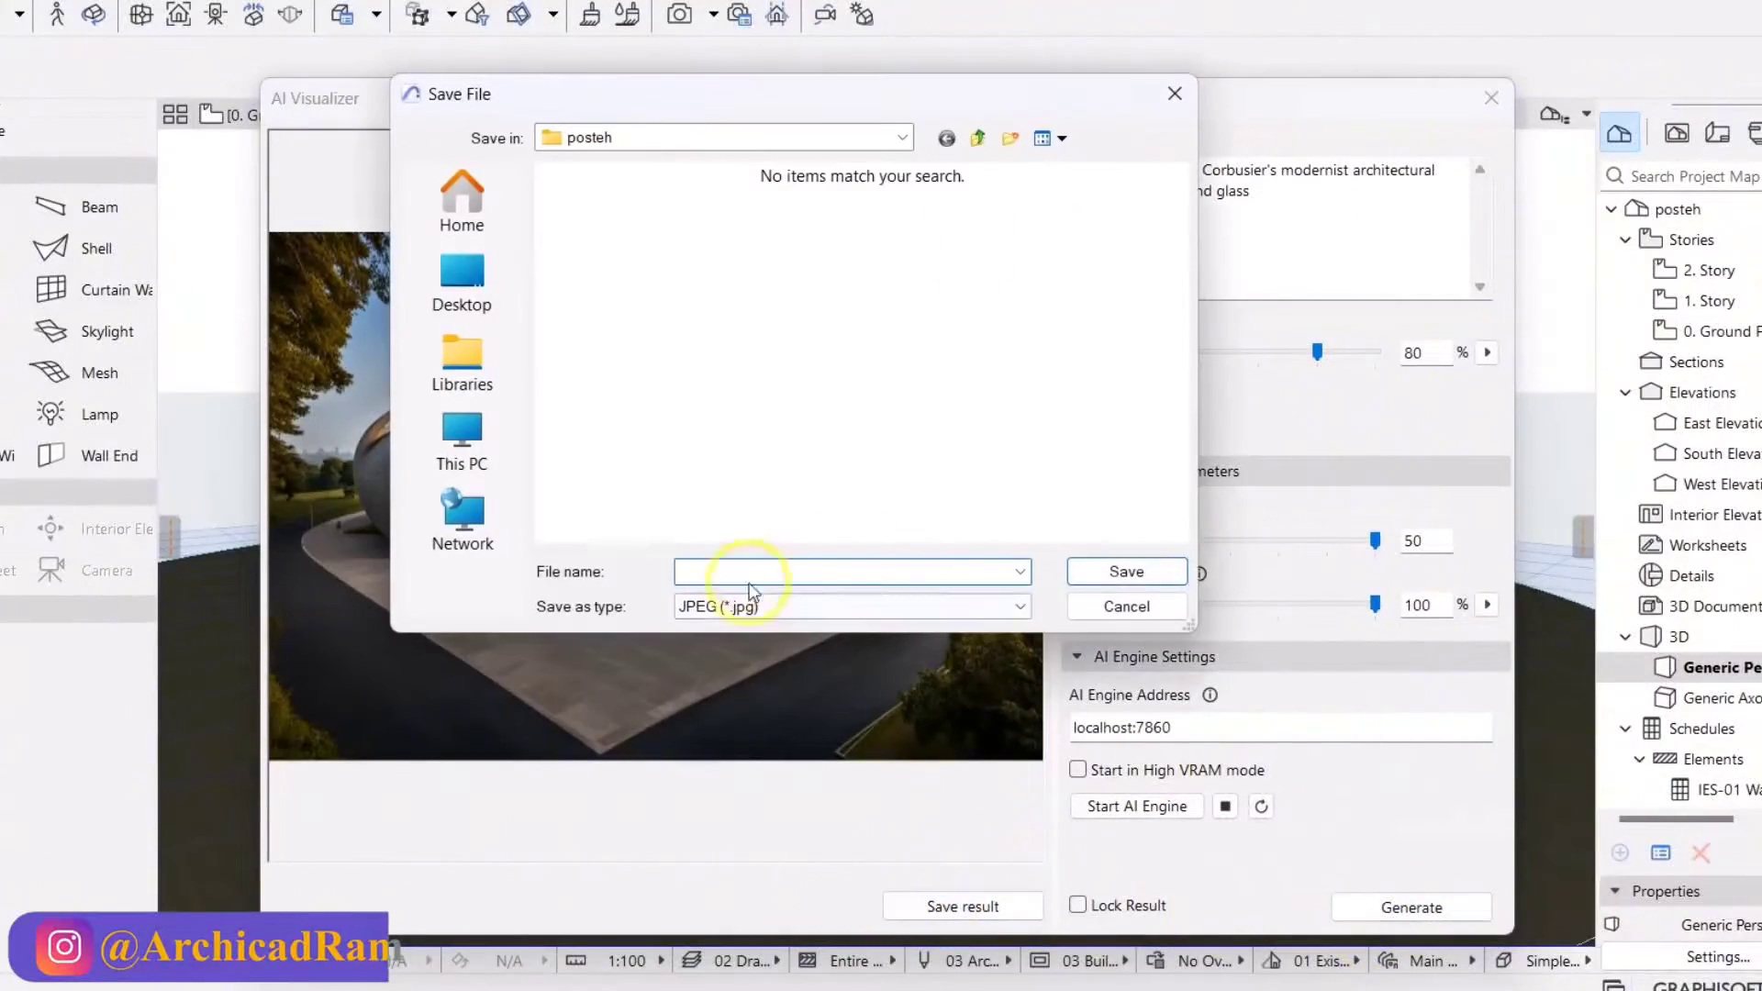
pyautogui.write('Ai')
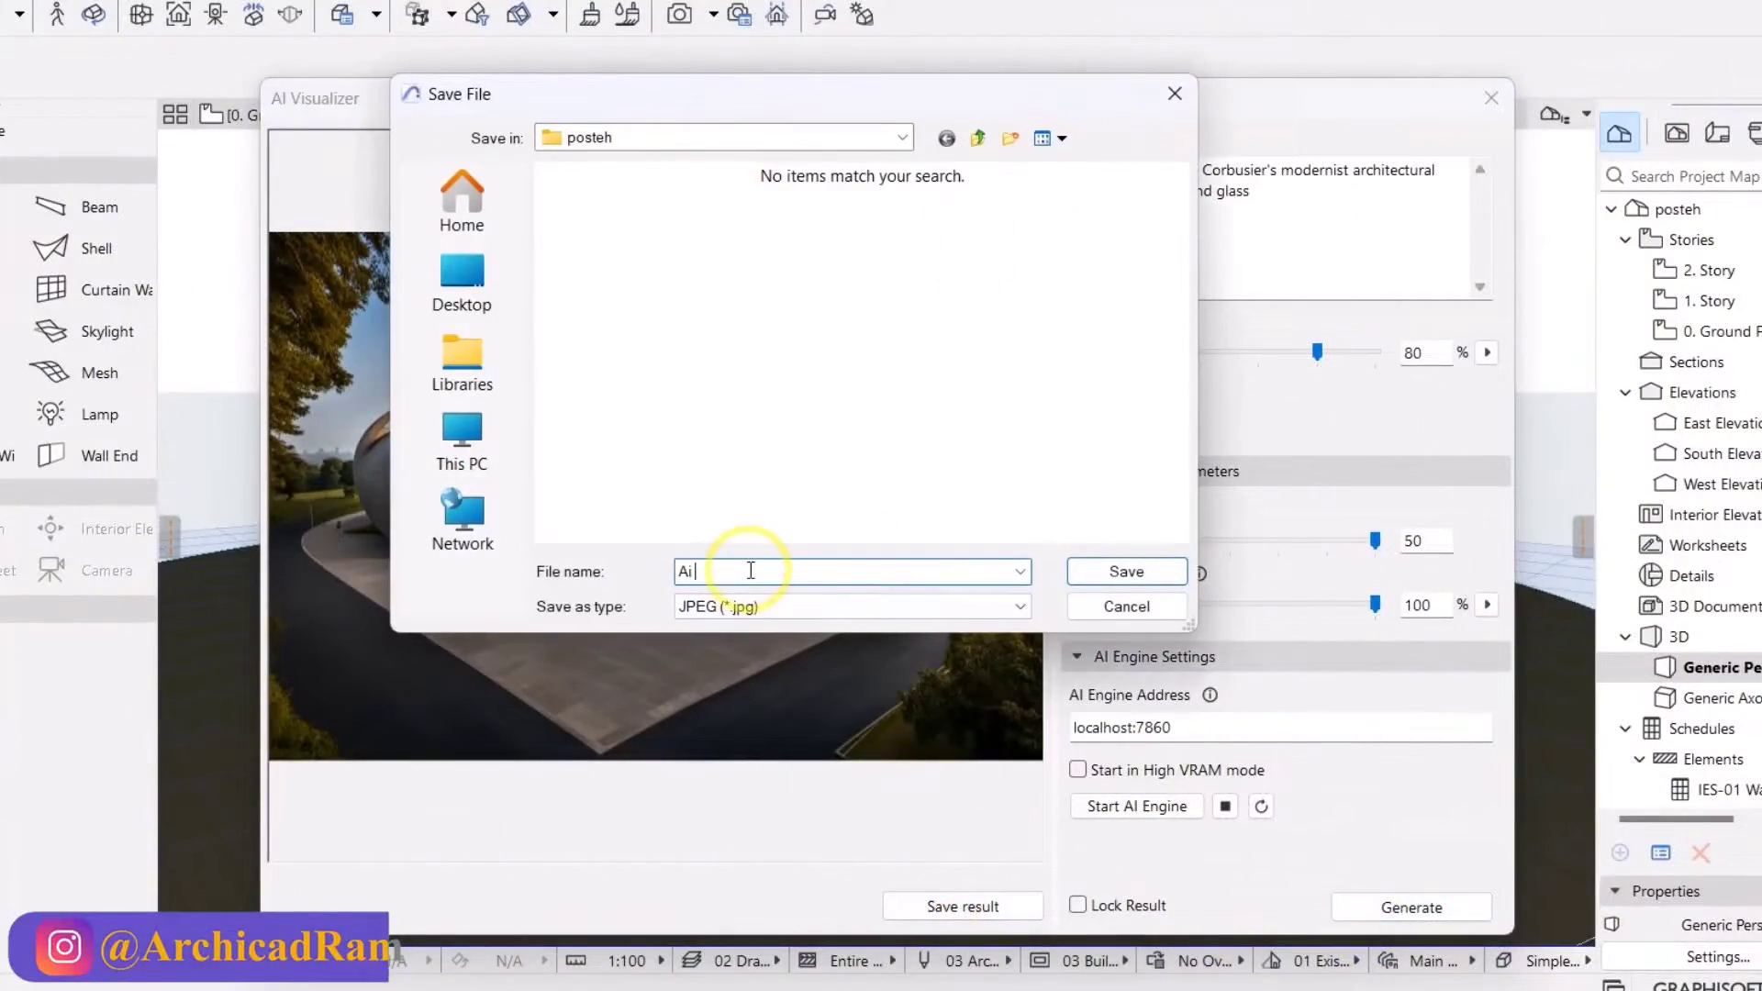
pyautogui.write('-Museum')
pyautogui.press('Return')
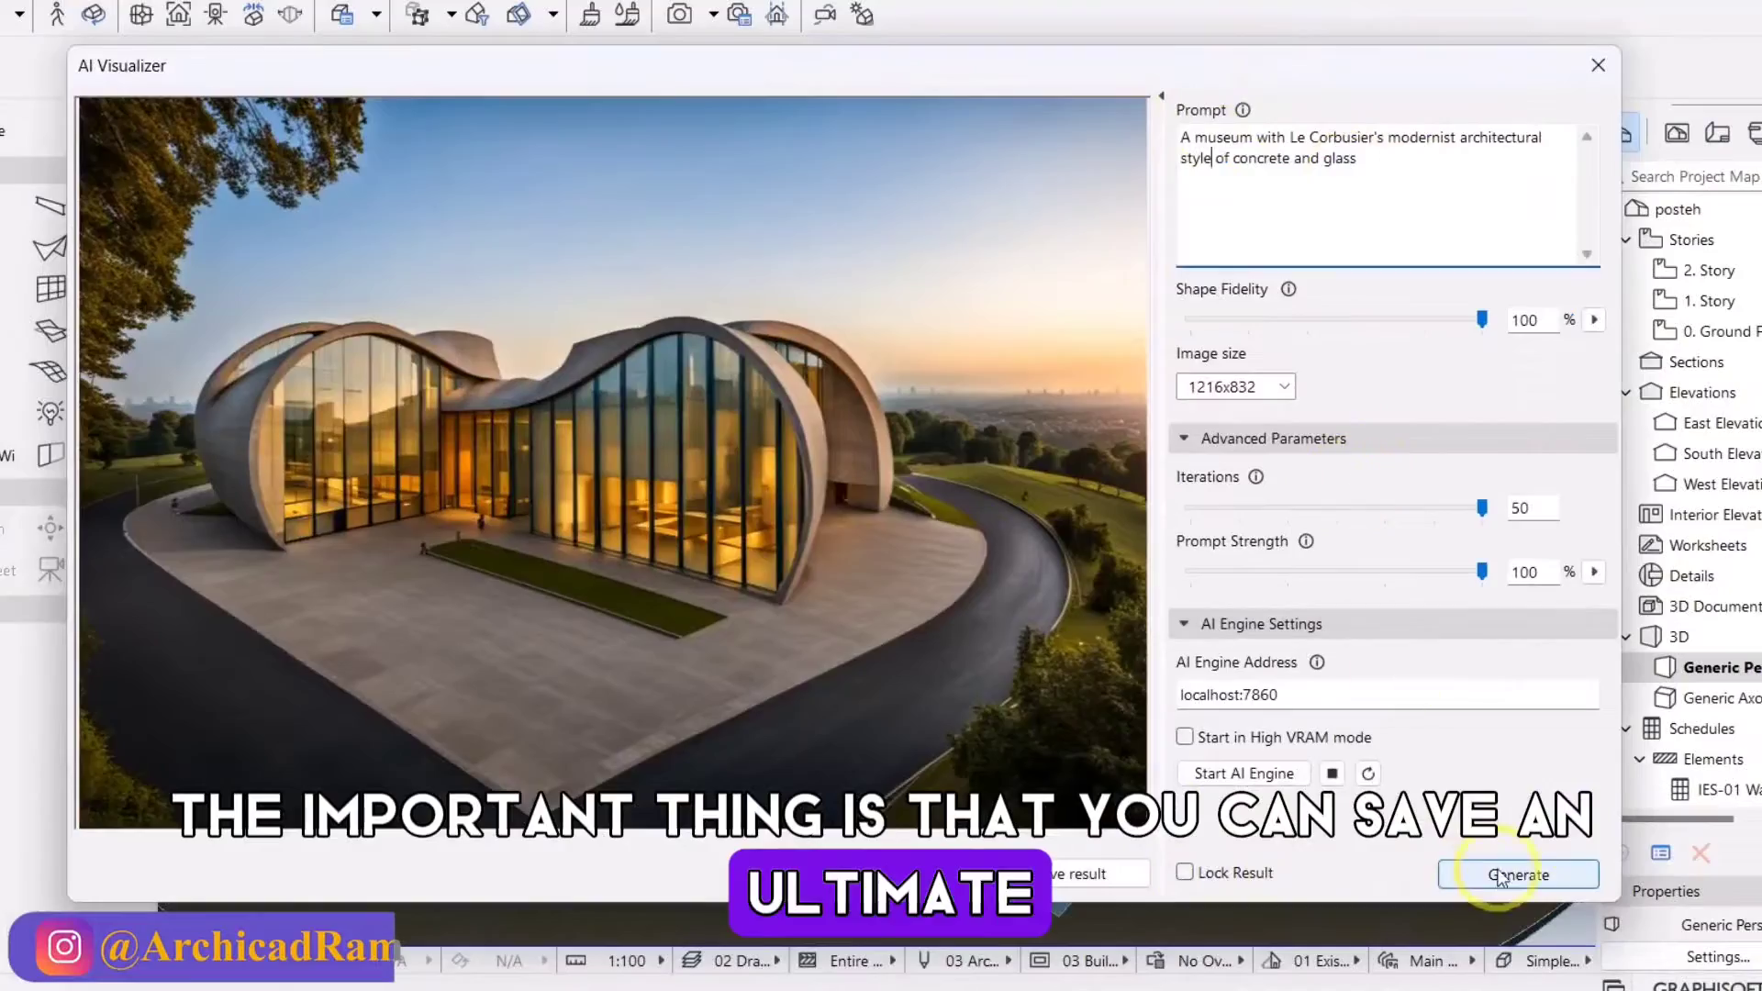
# Generate new museum renders while lowering Shape Fidelity to about 40, then 0.
pyautogui.click(1499, 877)
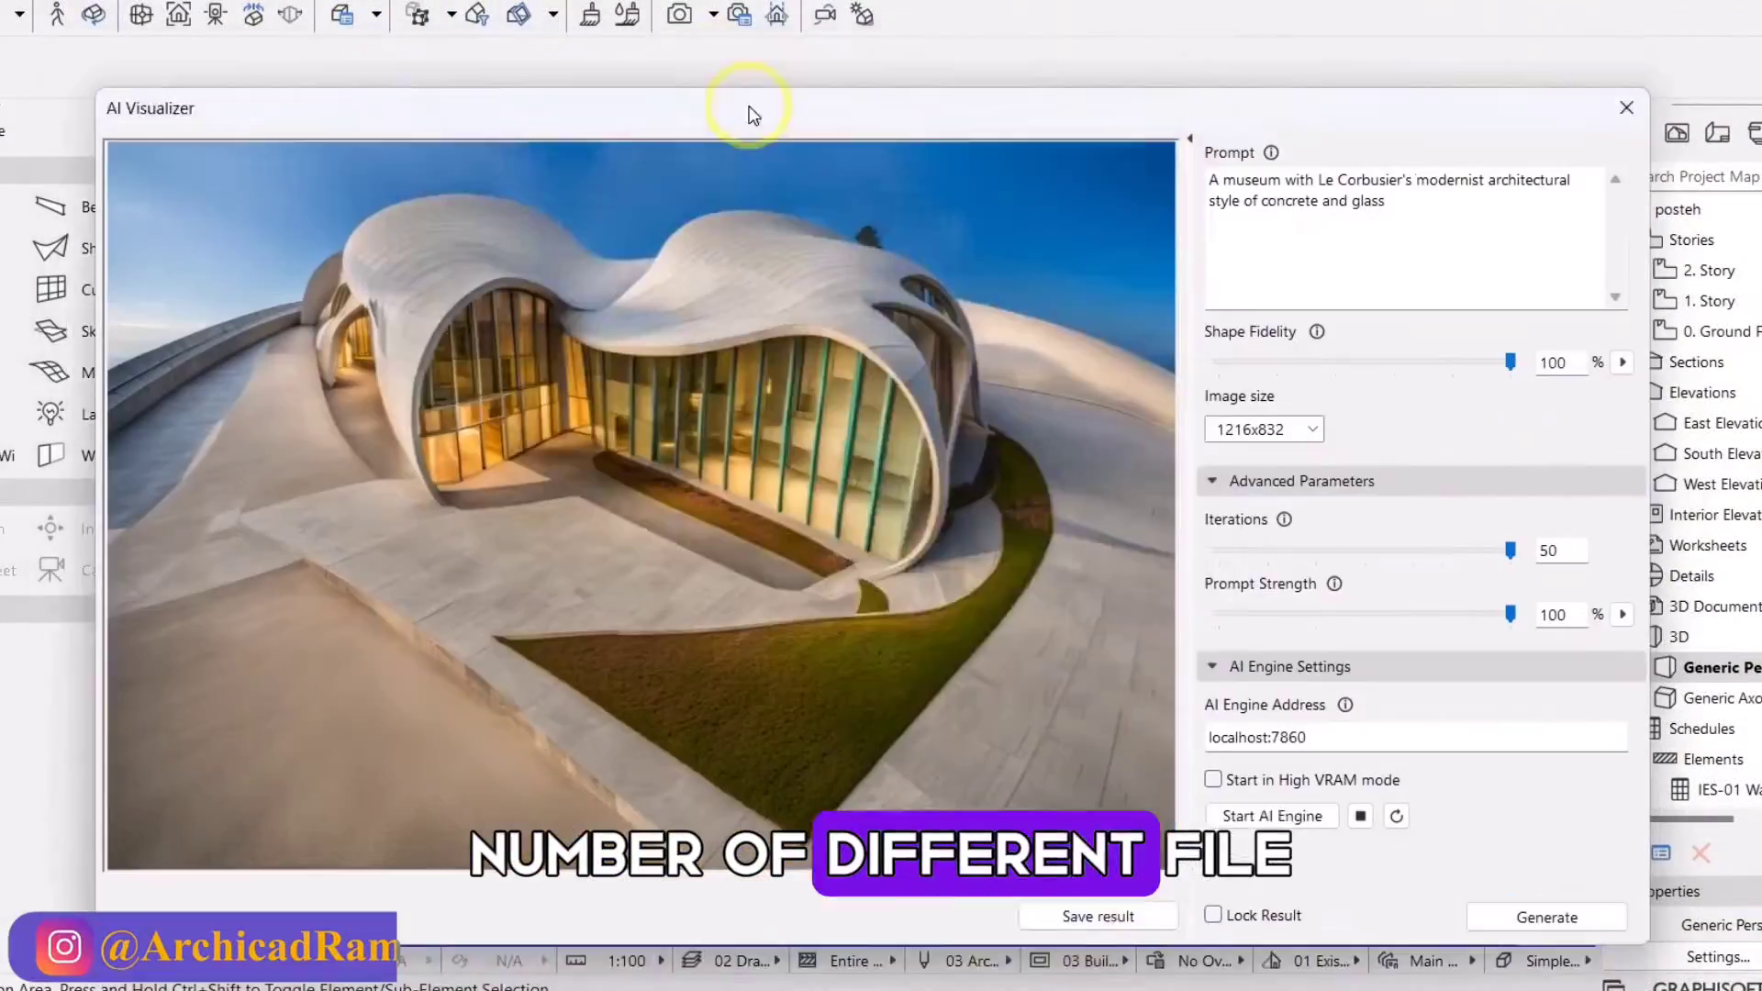
pyautogui.click(1346, 362)
pyautogui.click(1547, 917)
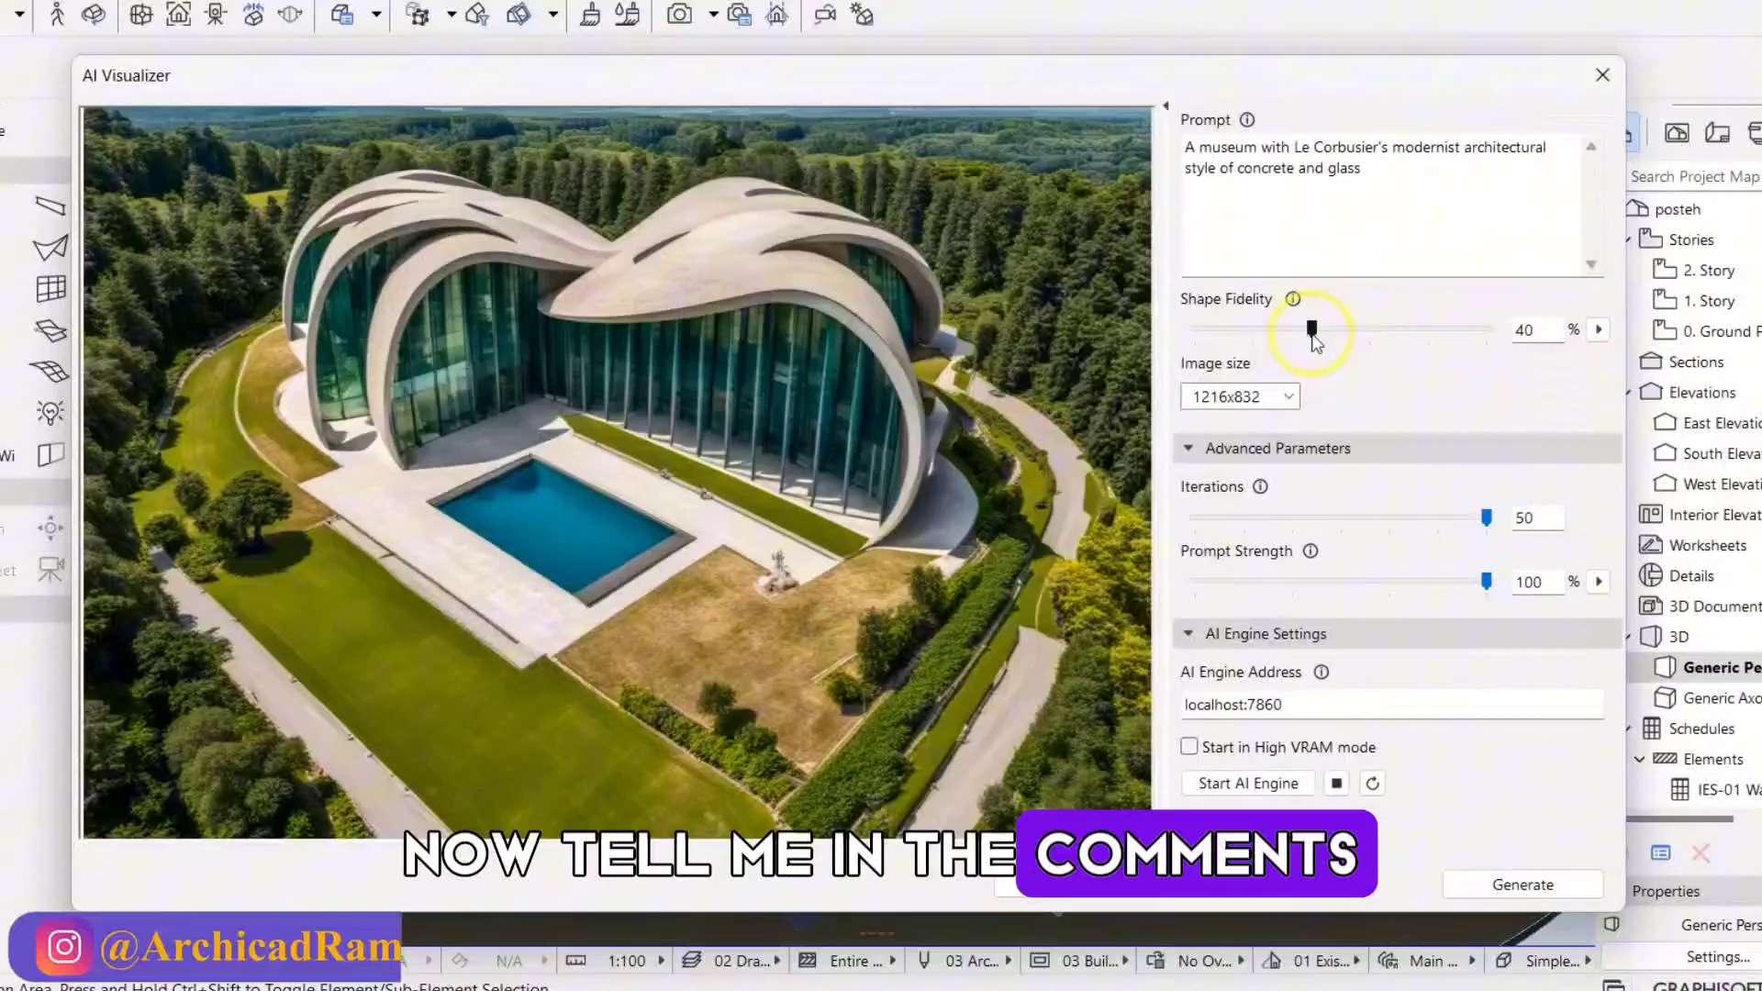
pyautogui.moveTo(1319, 332); pyautogui.dragTo(1195, 329)
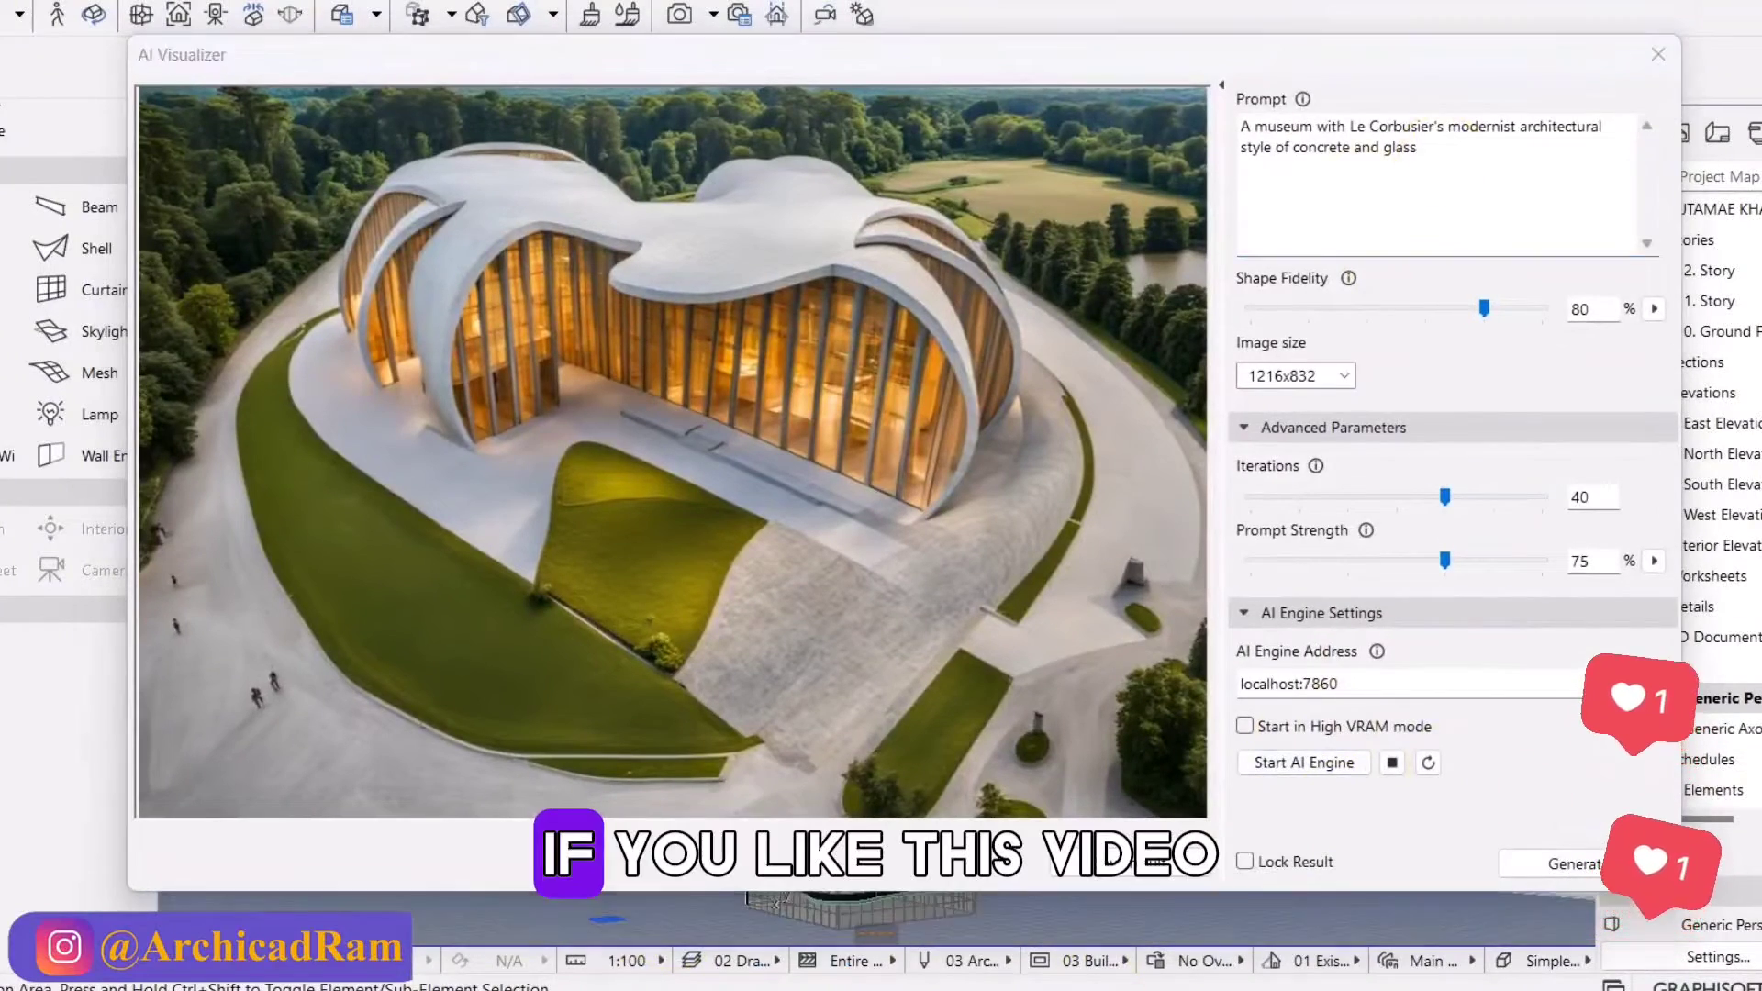
# Replace the prompt with 'Modern Hotel building with a city in the background'.
pyautogui.click(1377, 138)
pyautogui.hotkey('ctrl', 'a')
pyautogui.write('Modern Hotel building wi')
pyautogui.write('th a city in the')
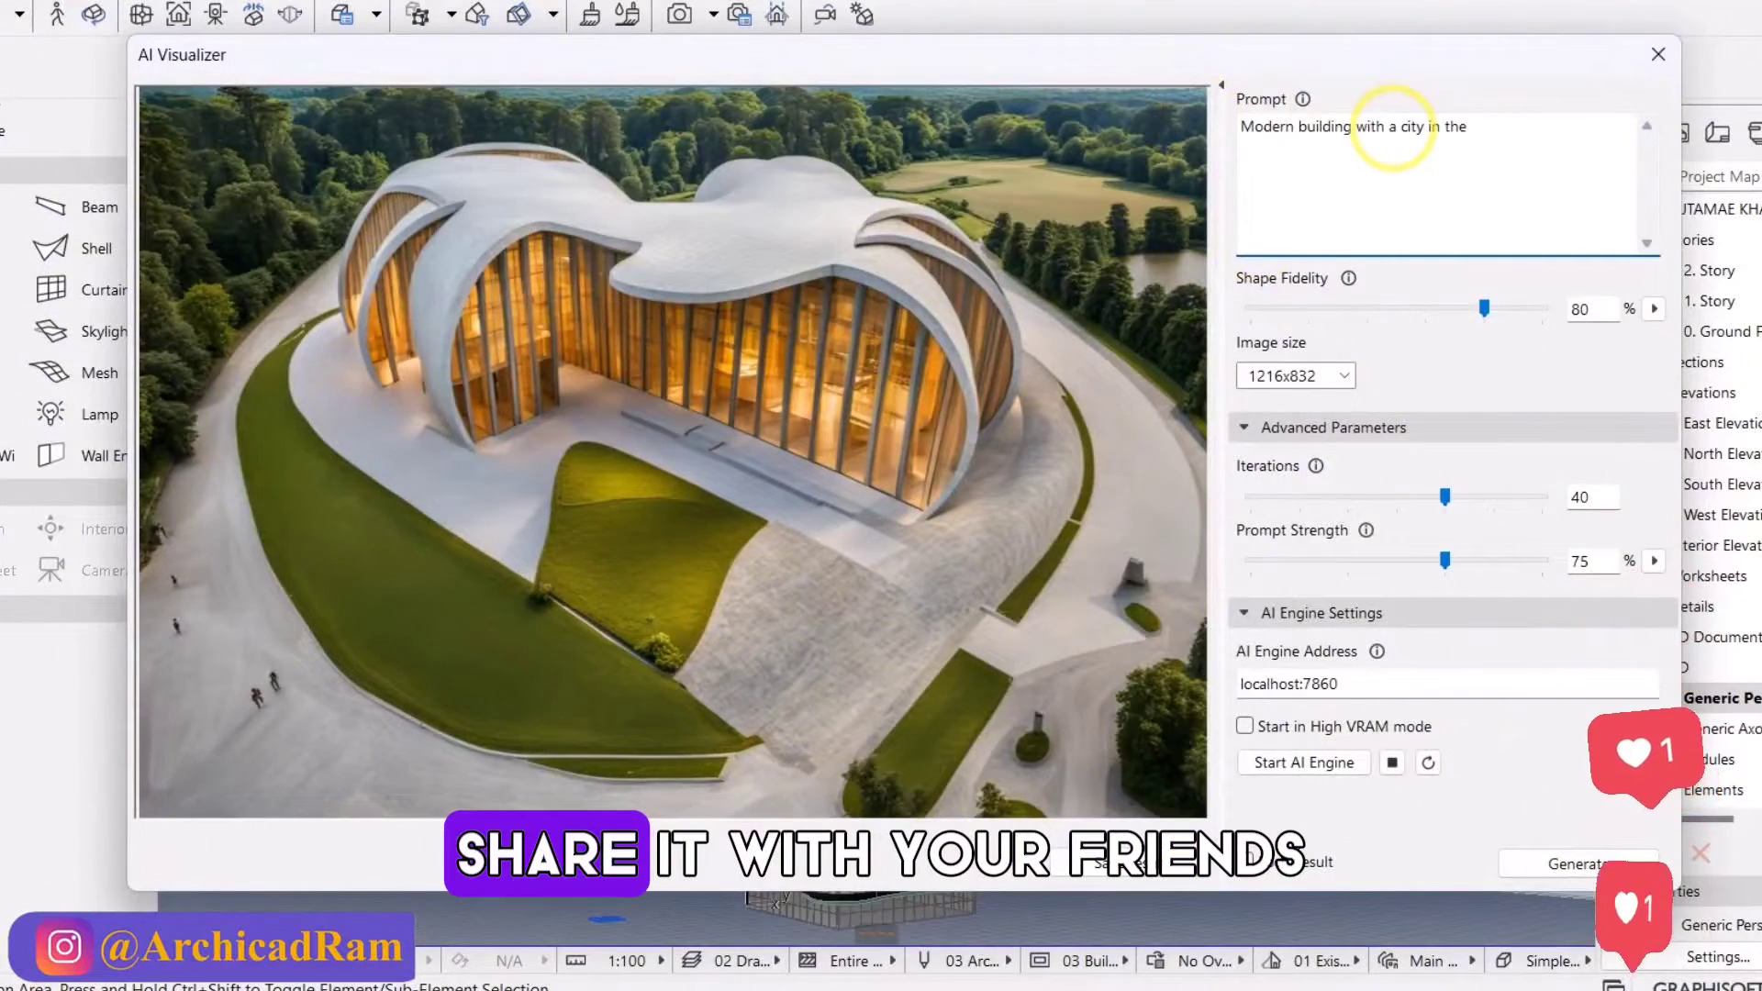
pyautogui.write(' background')
pyautogui.press('Home')
pyautogui.hotkey('ctrl', 'Right')
pyautogui.write('Hotel')
# Set Shape Fidelity to 100, Iterations to 50 and Prompt Strength to 100.
pyautogui.moveTo(1484, 308); pyautogui.dragTo(1542, 309)
pyautogui.moveTo(1445, 496); pyautogui.dragTo(1542, 497)
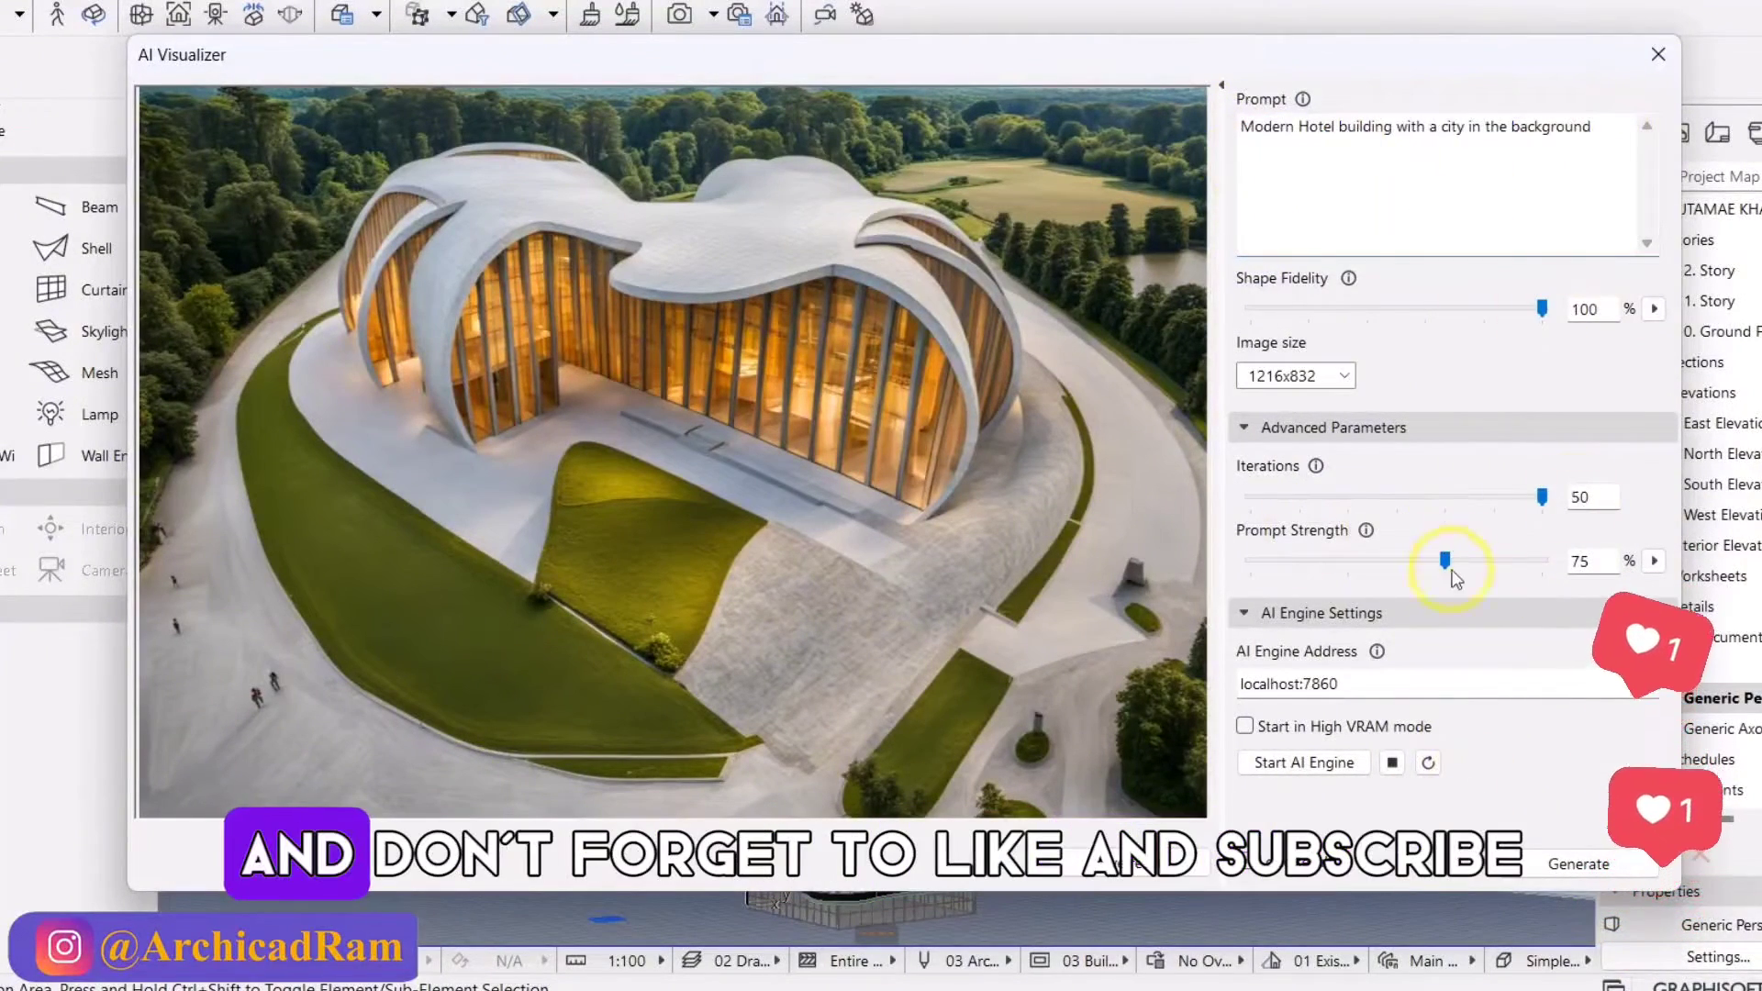
pyautogui.moveTo(1445, 560); pyautogui.dragTo(1542, 560)
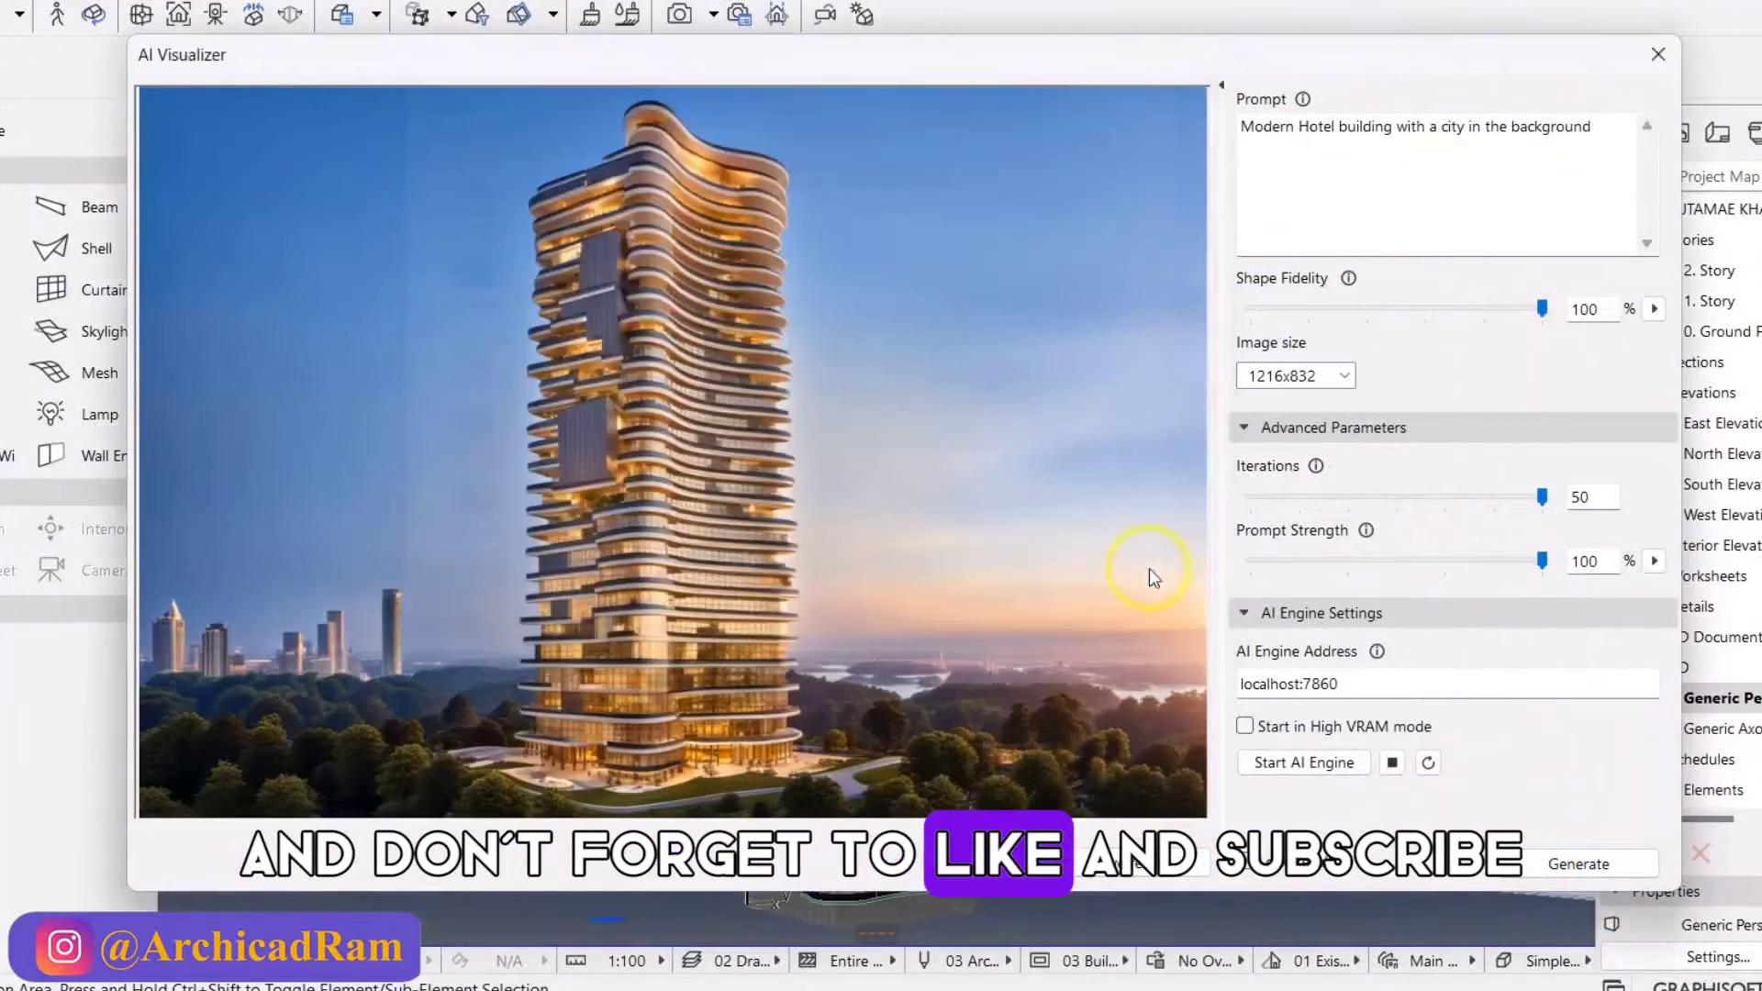